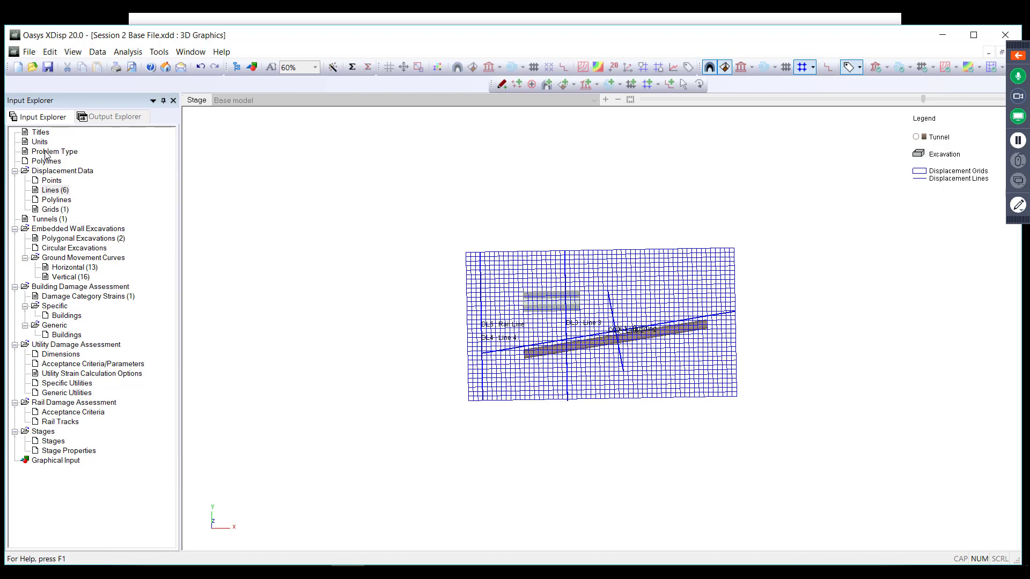
- Examine the base model in 3D and review the building, rail and utility entries in the displacement lines table
left_click(51, 192)
left_click_drag(459, 346, 524, 205)
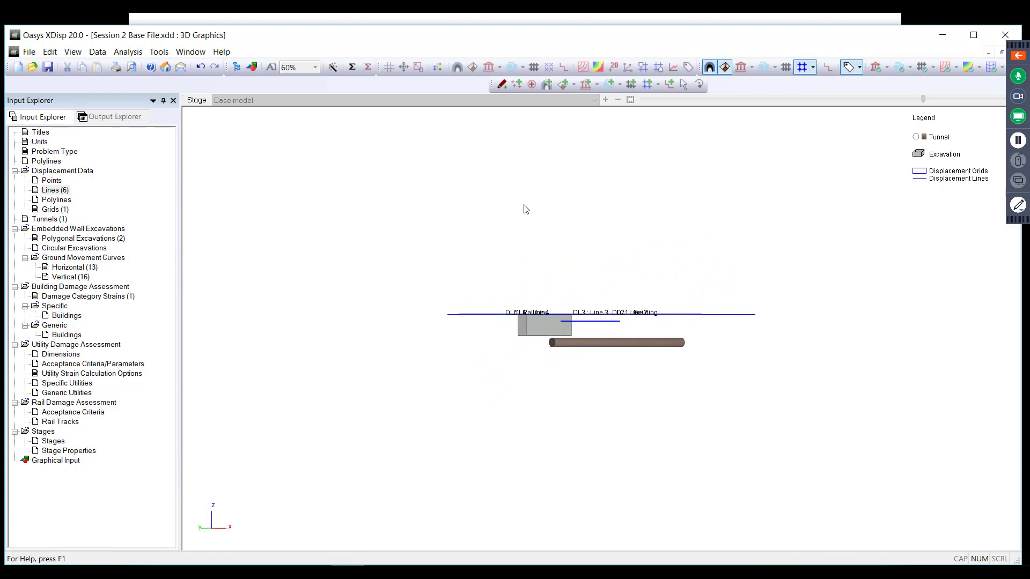
left_click_drag(629, 334, 567, 473)
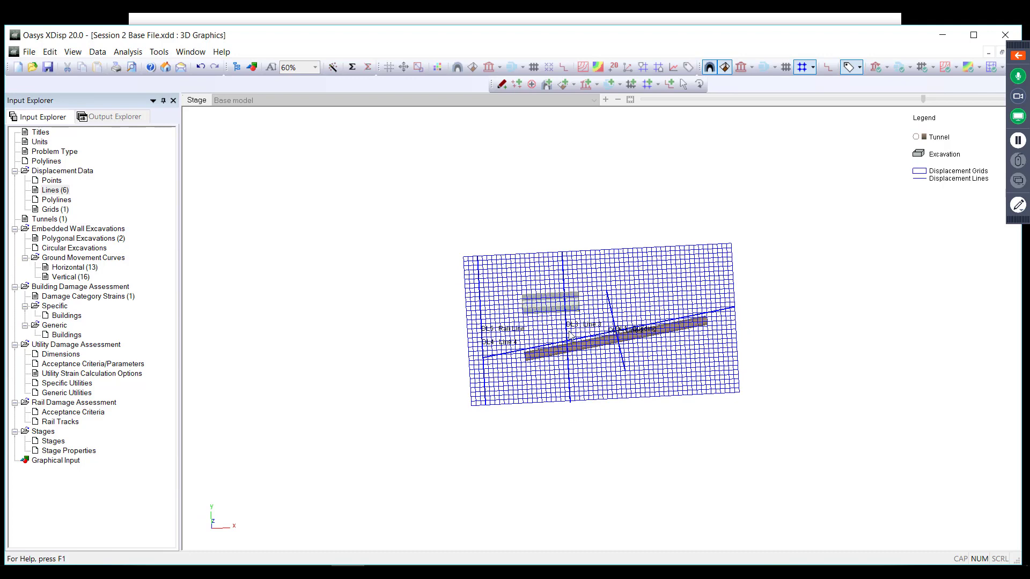
scroll(578, 386, "up", 3)
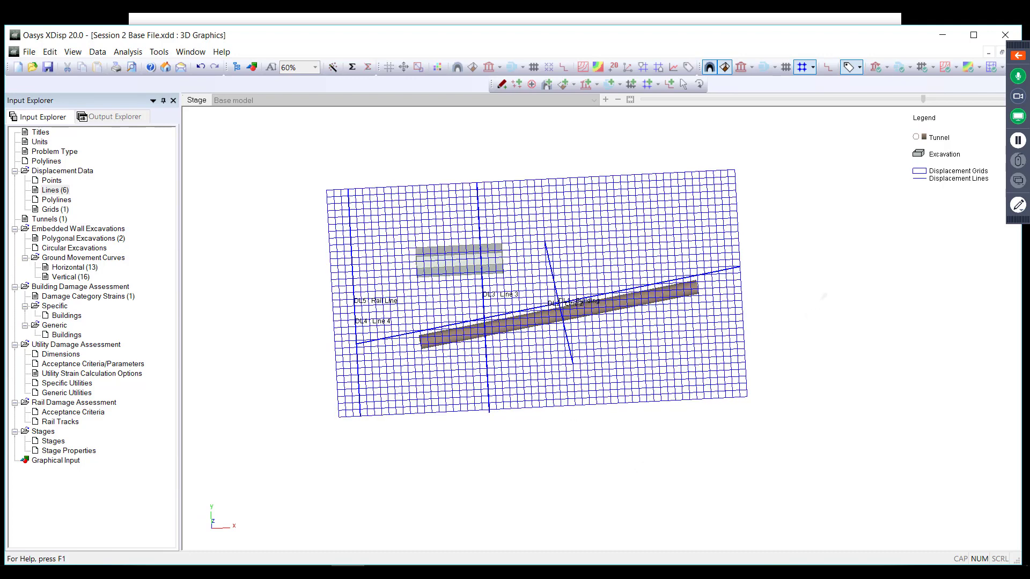
left_click_drag(591, 431, 587, 404)
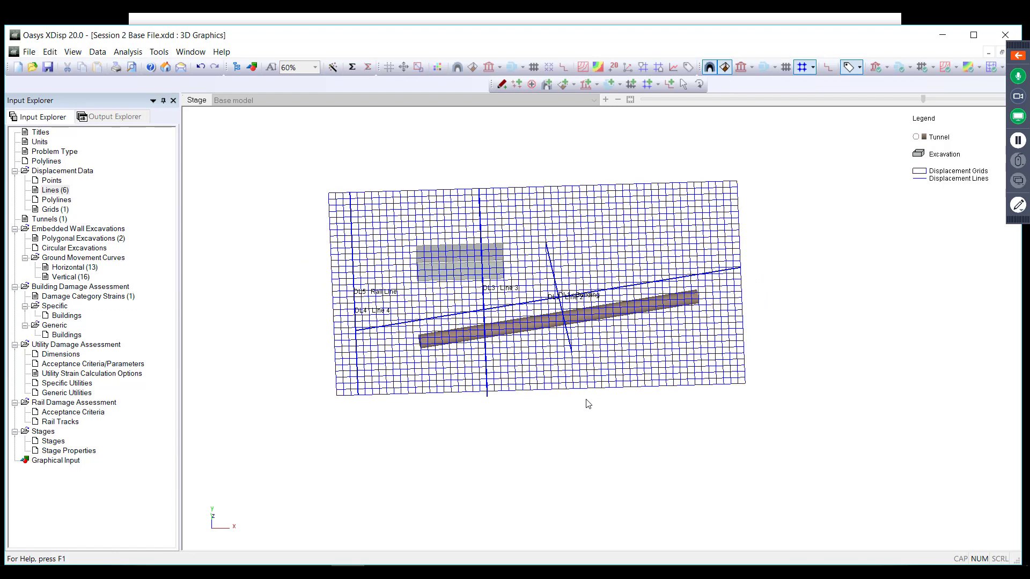
double_click(55, 190)
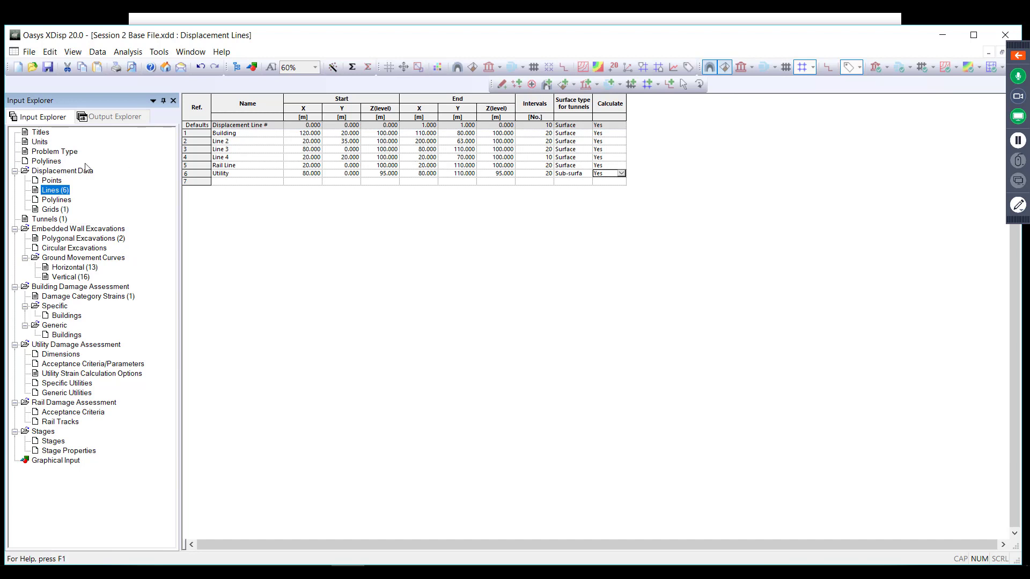
left_click(251, 135)
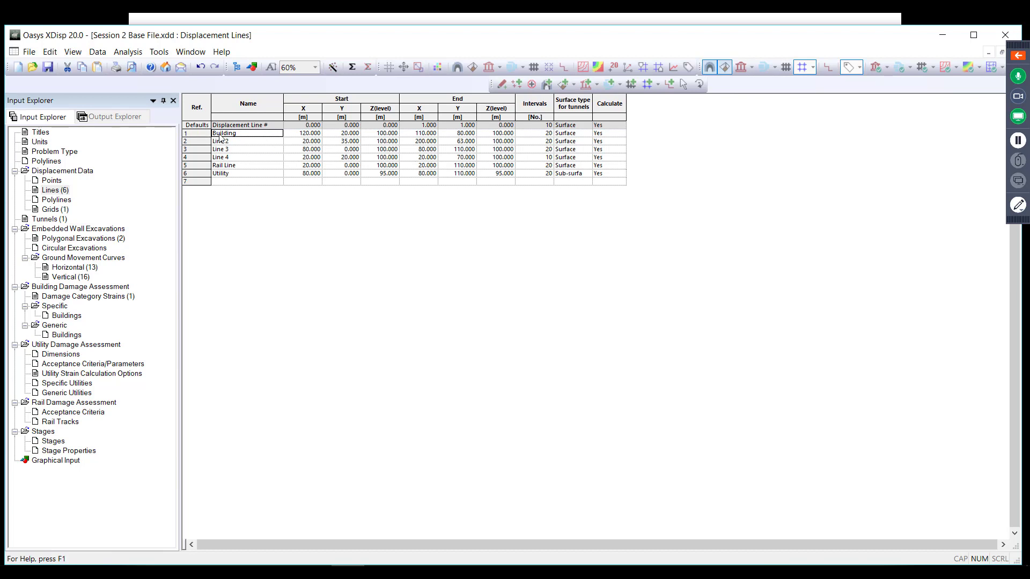
double_click(232, 174)
left_click(277, 168)
- Save a copy of the model as "Session 2 Base File LIVE.xdd" in the XDisp Webinar 2020 folder
left_click(24, 53)
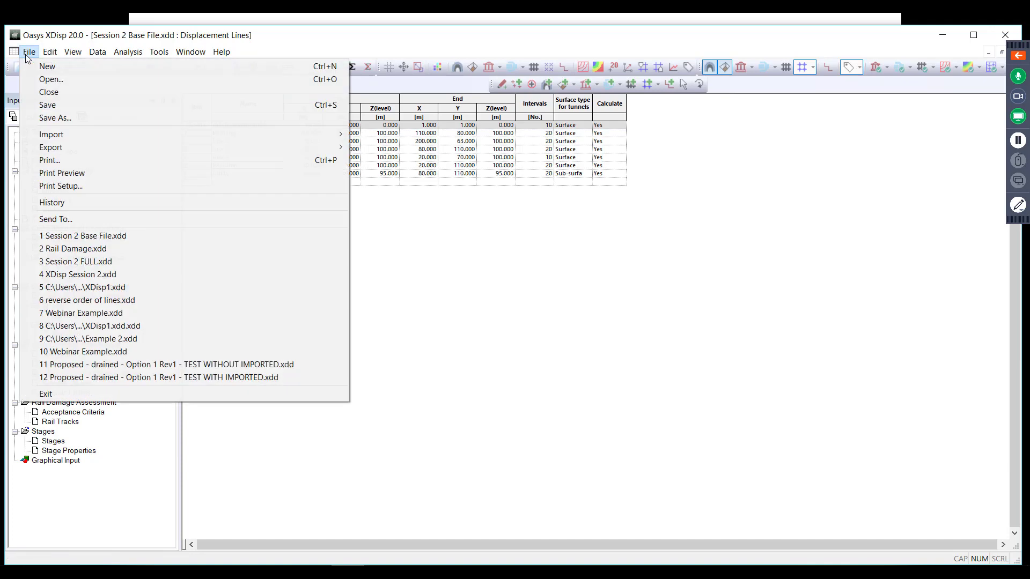
left_click(63, 119)
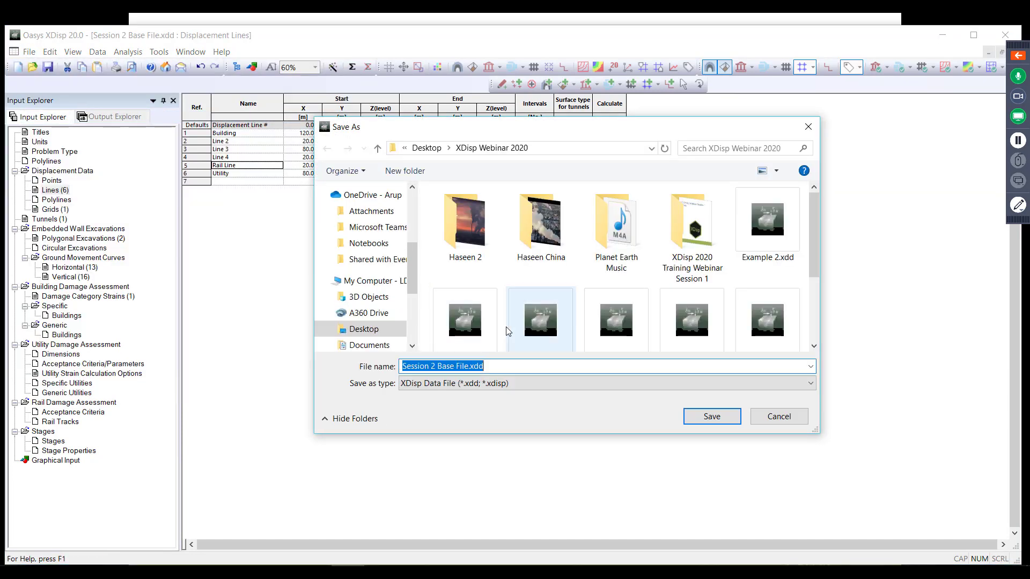
left_click(469, 366)
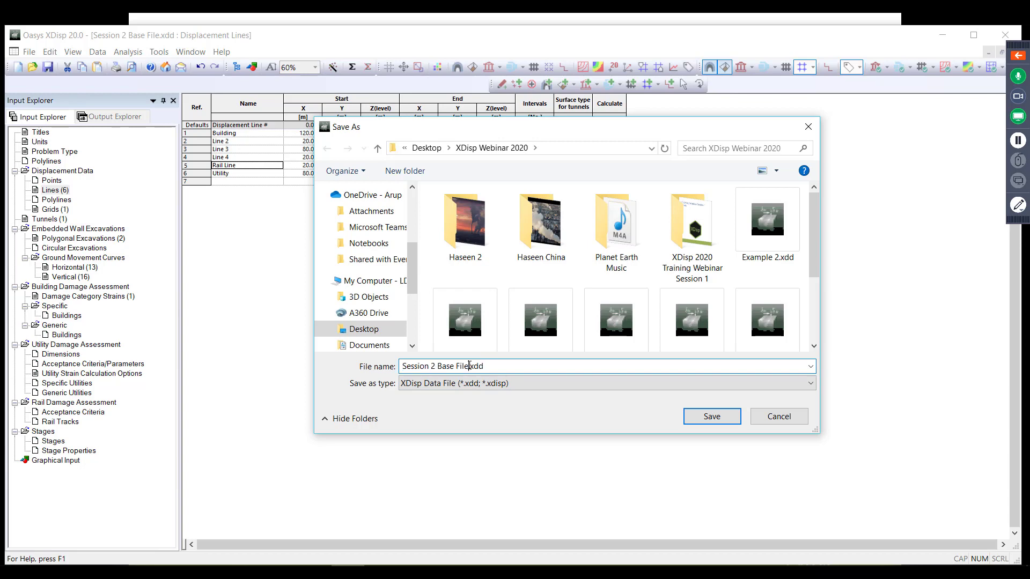
type("LIVE")
left_click(711, 417)
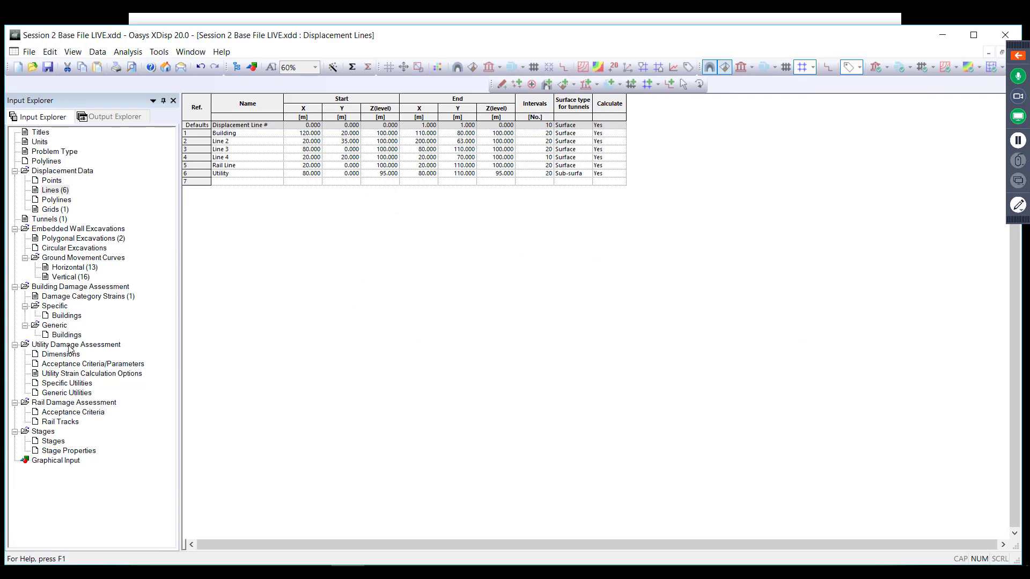
- Add a specific building named Building 1 with sub-building Sub 1 and assign it the Building displacement line
double_click(75, 298)
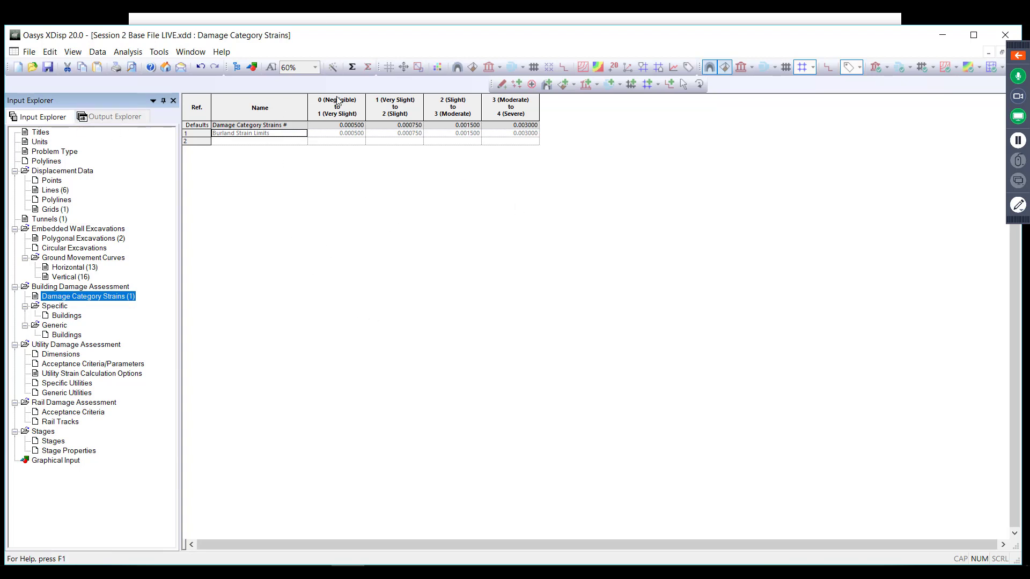
double_click(67, 315)
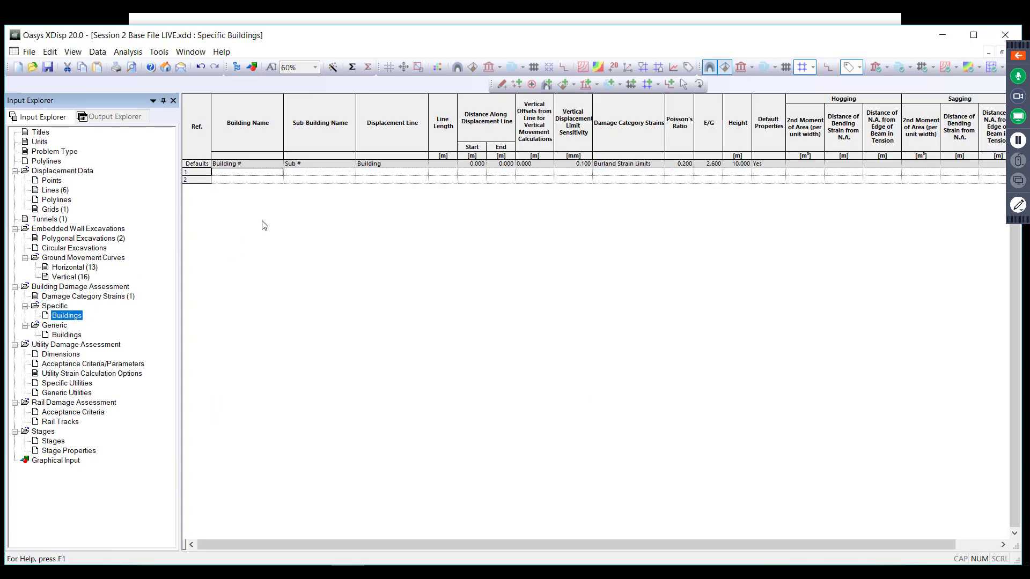
left_click(263, 173)
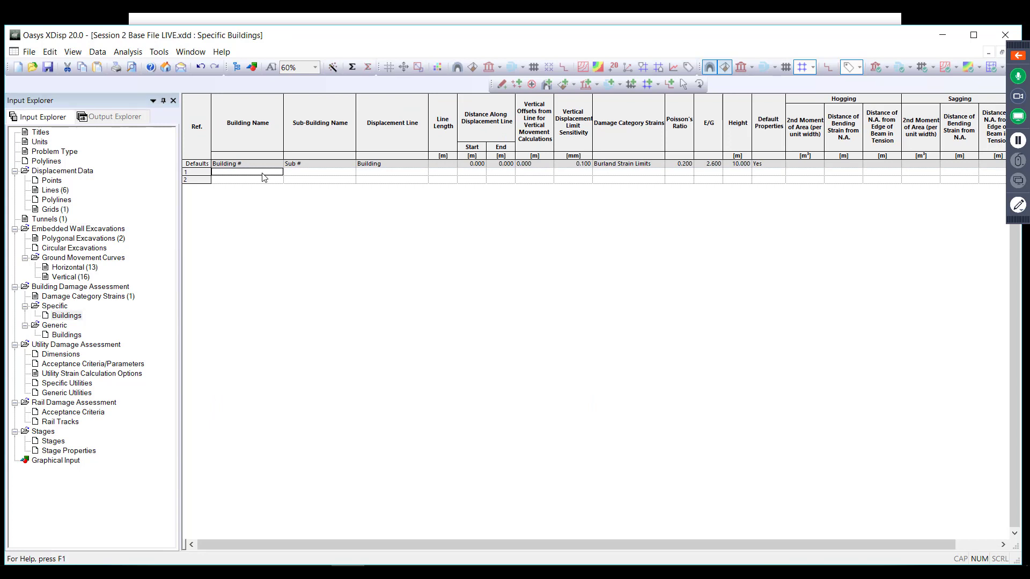
key("Tab")
key("Tab")
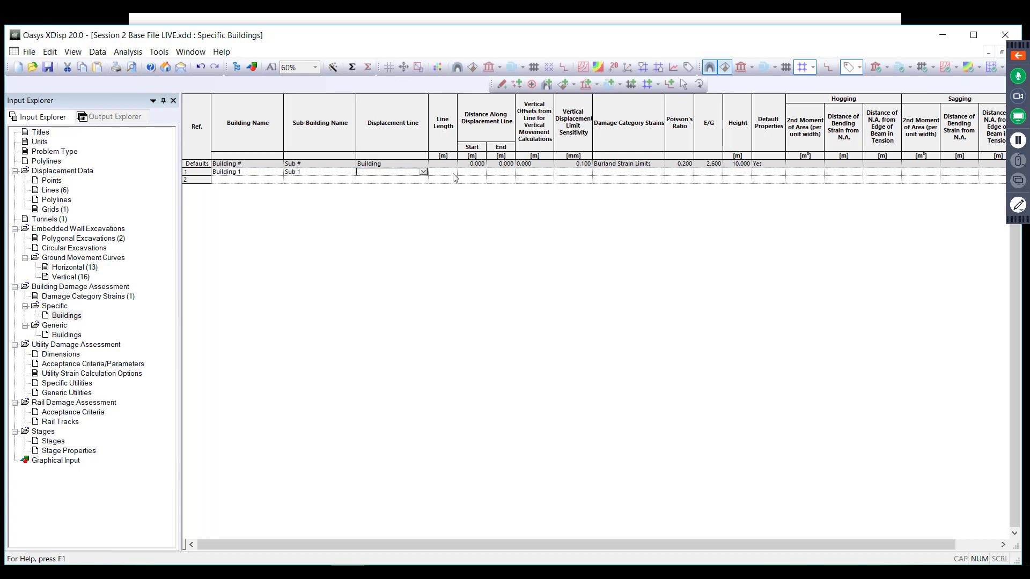
left_click(423, 172)
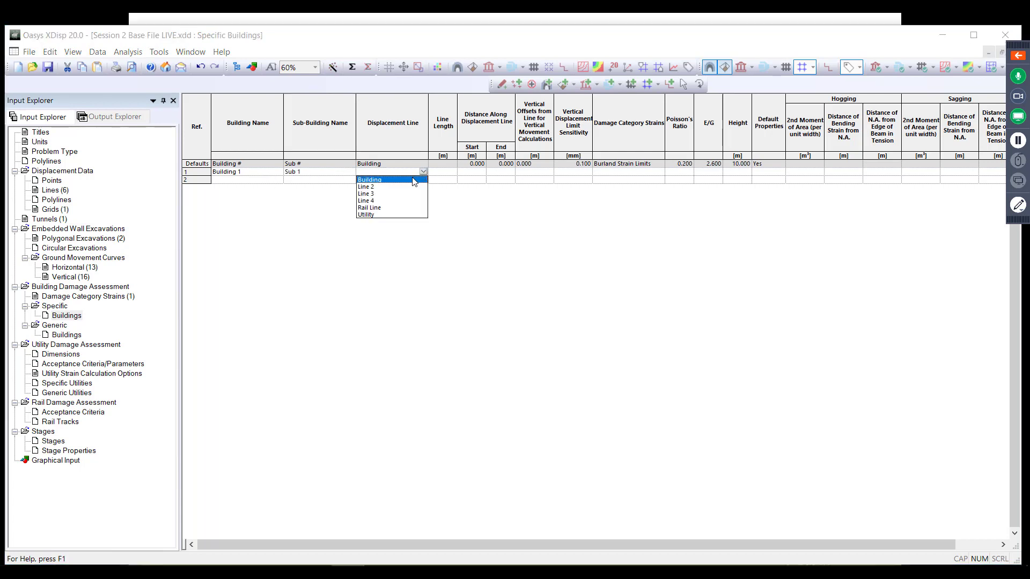
left_click(415, 181)
key("Tab")
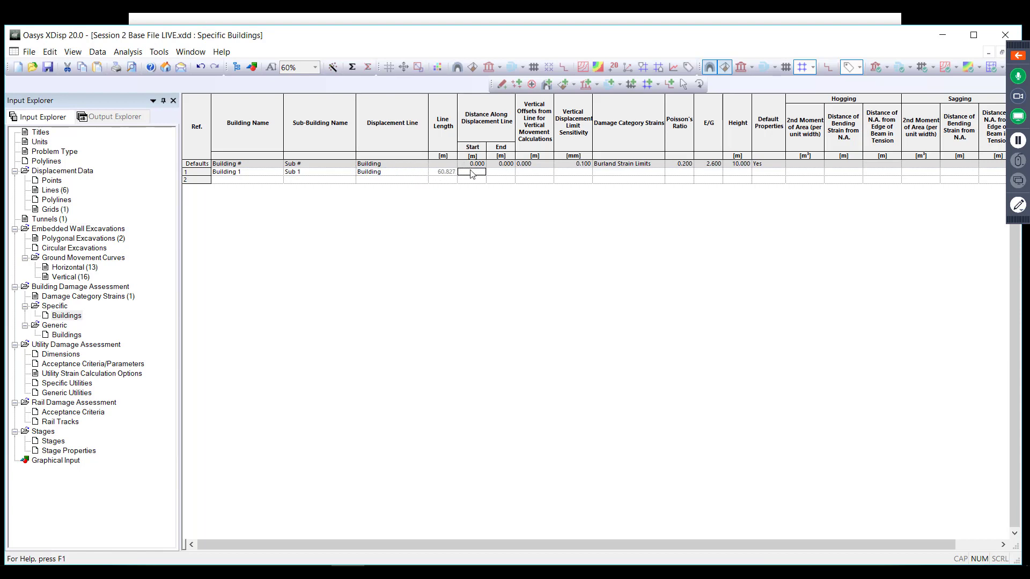
- Set Building 1's distance along the displacement line from 0 to 60.8 m and its vertical offsets to 0,-5.5,-11
type("0")
key("Tab")
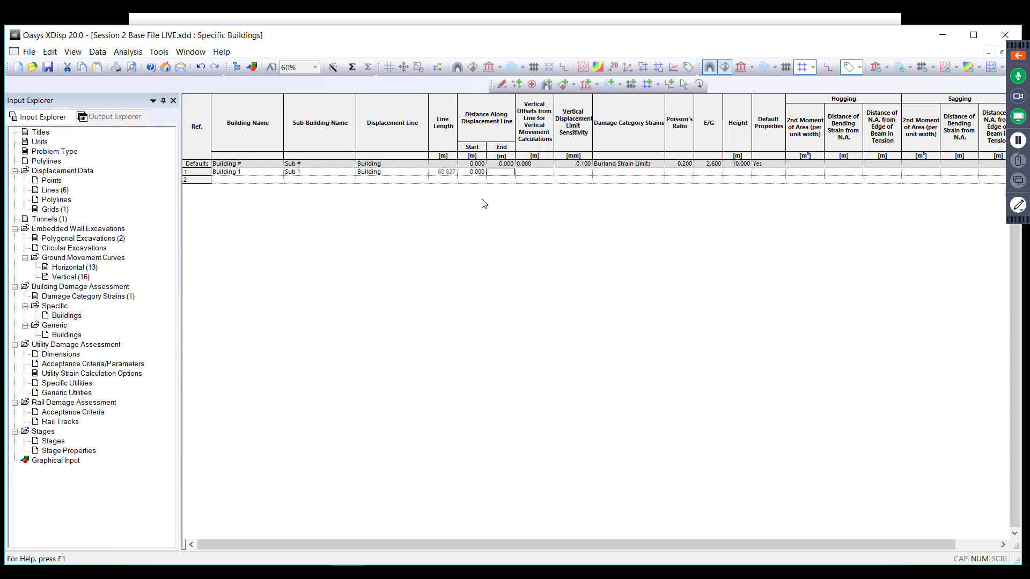
type("60.8")
key("Tab")
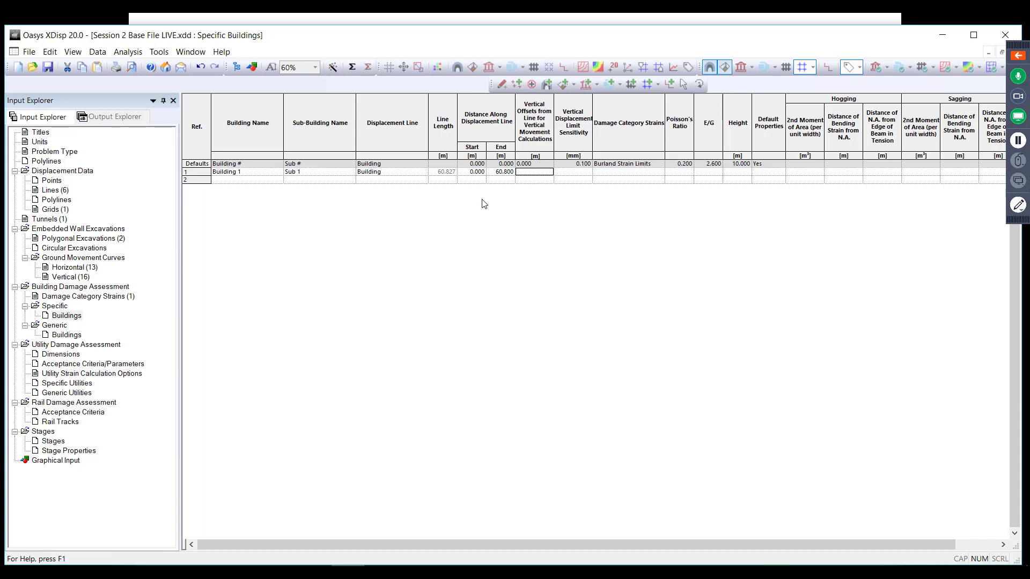
type("0")
type(",-5.5,-11")
key("Tab")
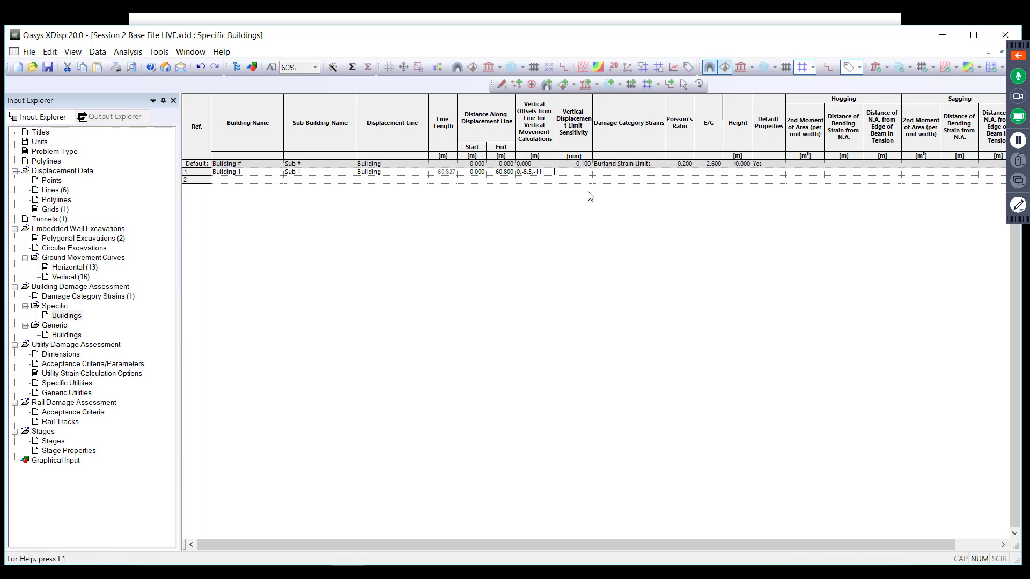
- Complete Building 1 with the defaults: 0.1 mm sensitivity, Burland Strain Limits, Poisson's ratio 0.2, E/G 2.6, height 10 m and default properties Yes
key("Tab")
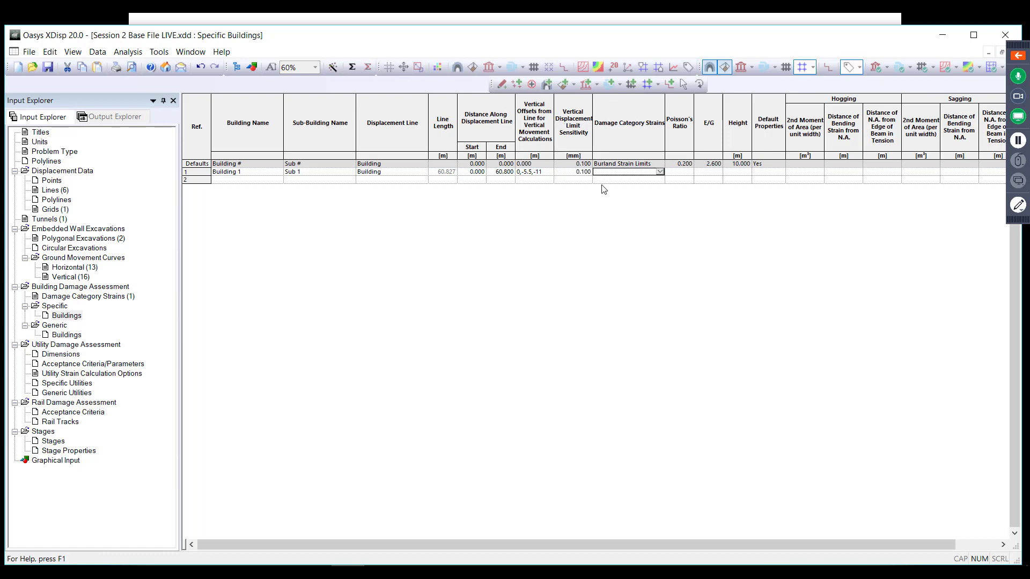
left_click(678, 172)
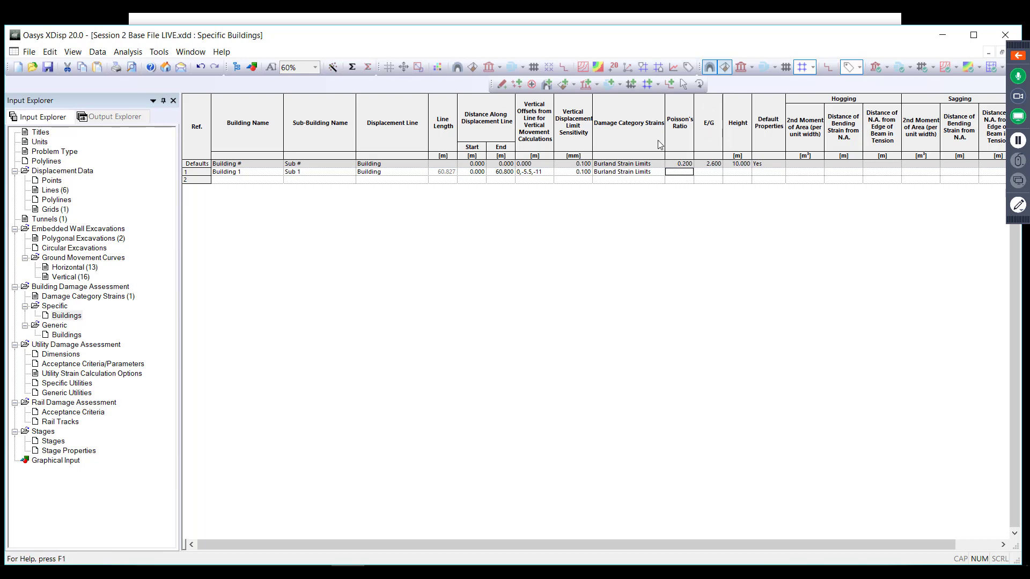
left_click(718, 170)
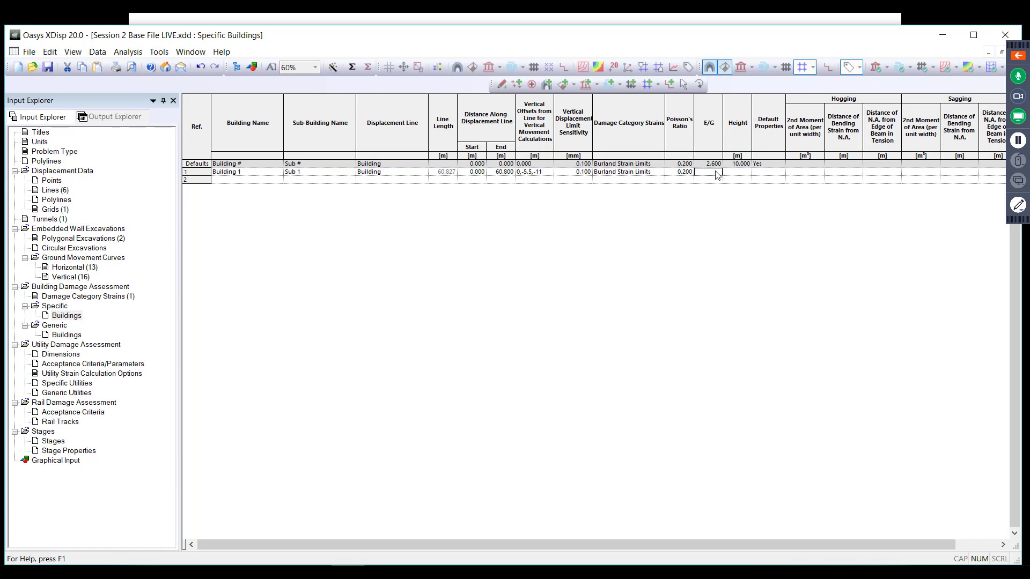
key("Tab")
key("Tab")
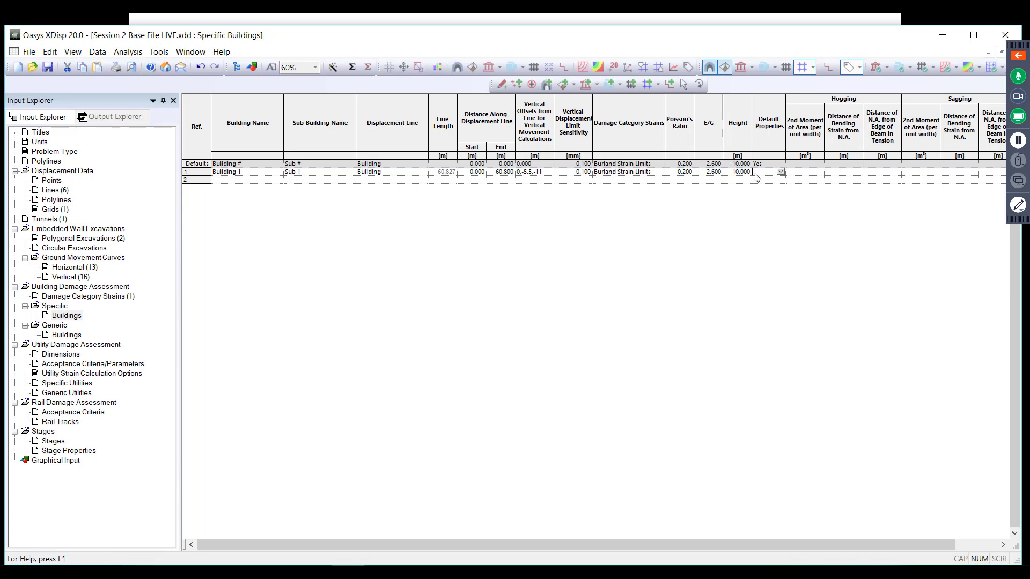
key("Return")
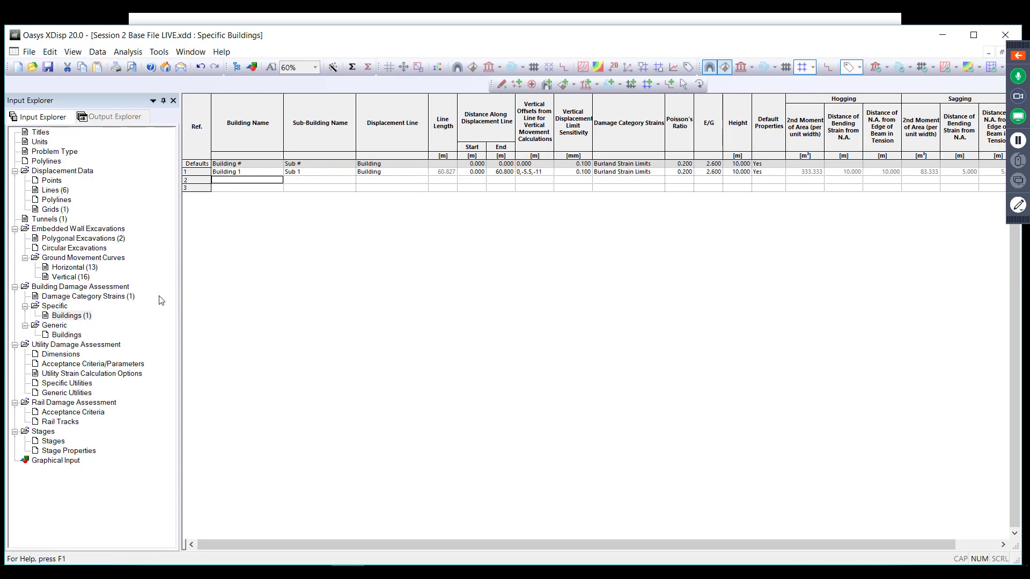
- Save the file and run the analysis, closing the progress report
left_click(48, 67)
left_click(355, 68)
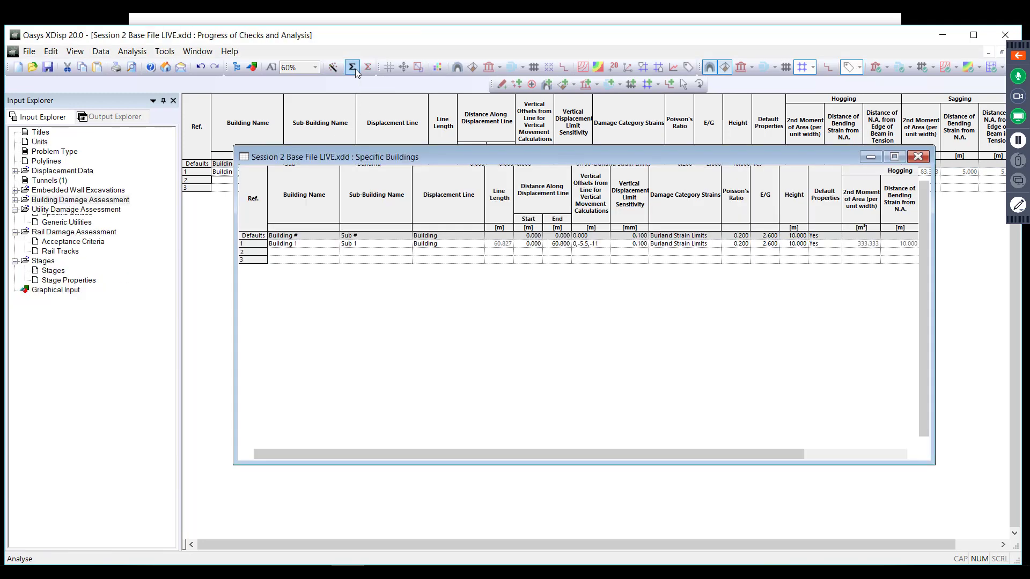
left_click(365, 351)
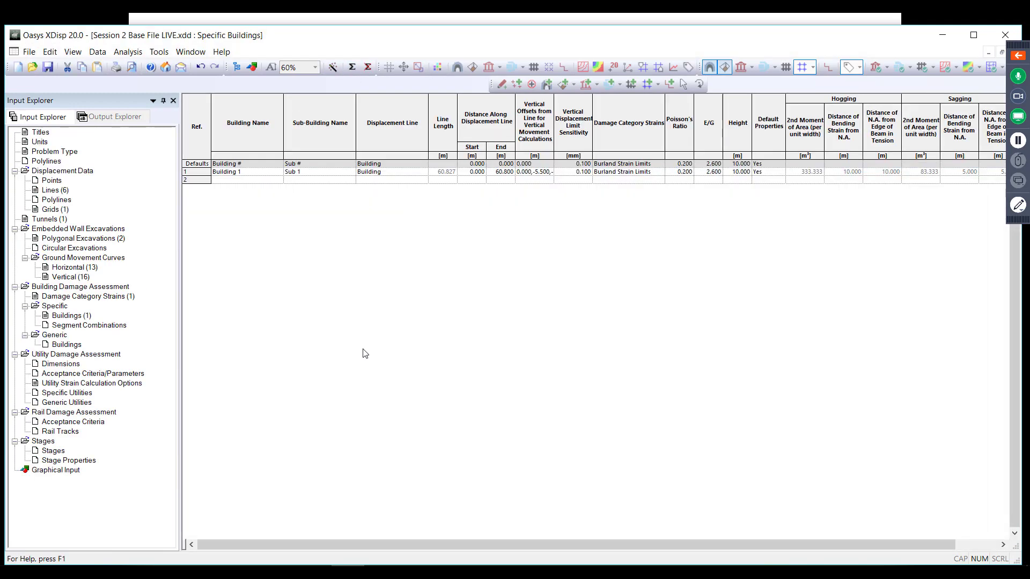
- Open the 3D graphics from the analysis output to view the building with the tunnel and excavation
left_click(109, 116)
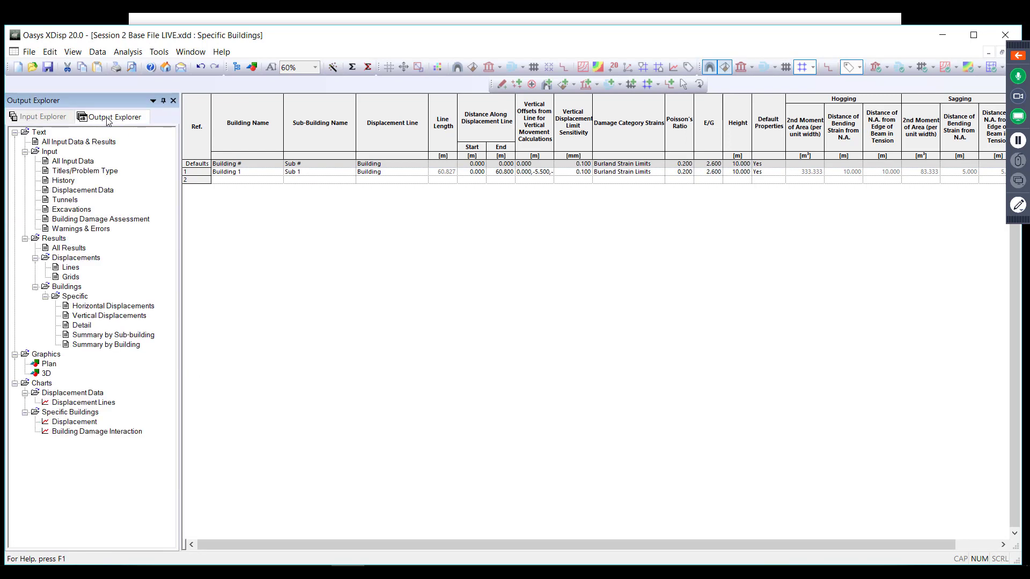
double_click(46, 374)
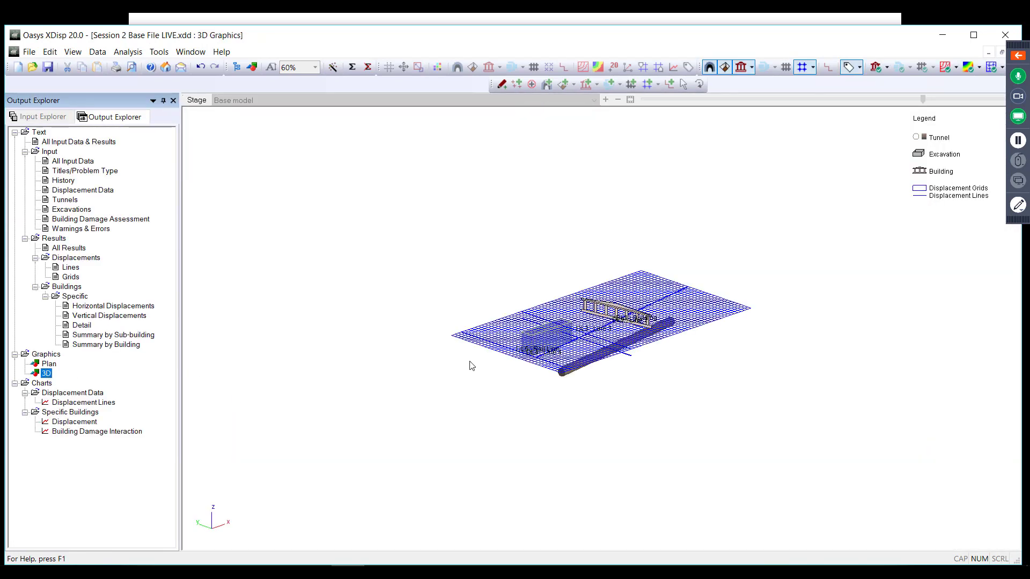
left_click(471, 364)
scroll(472, 366, "up", 5)
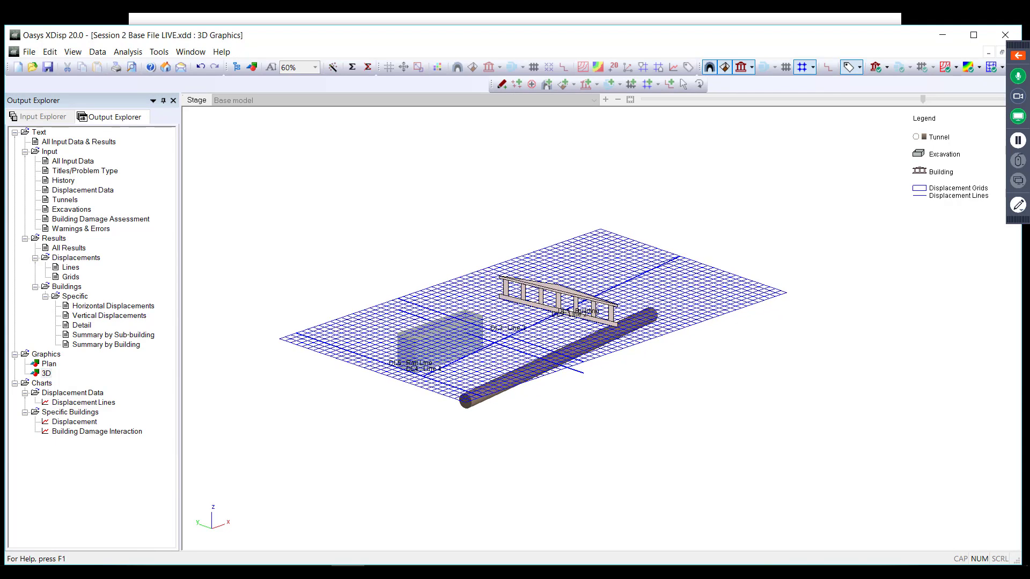
scroll(552, 298, "up", 2)
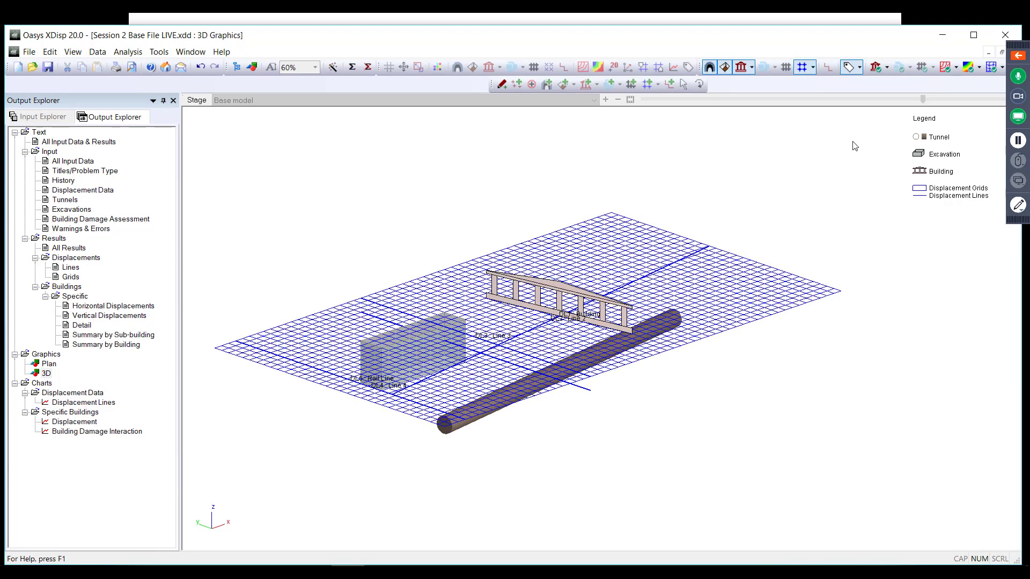
- Display the building damage results as baubles of 5 m diameter in the 3D graphics settings
right_click(797, 170)
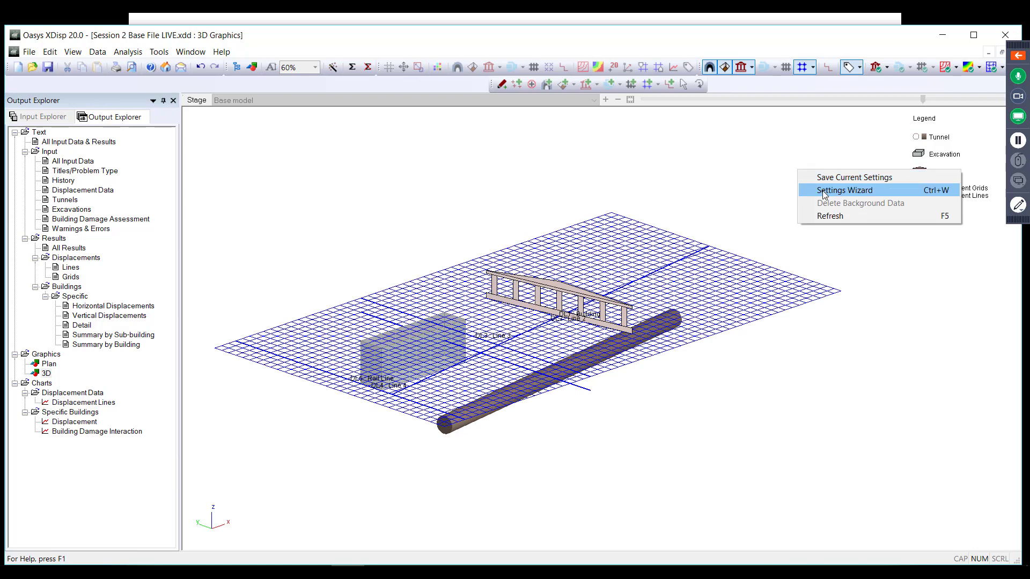
left_click(824, 192)
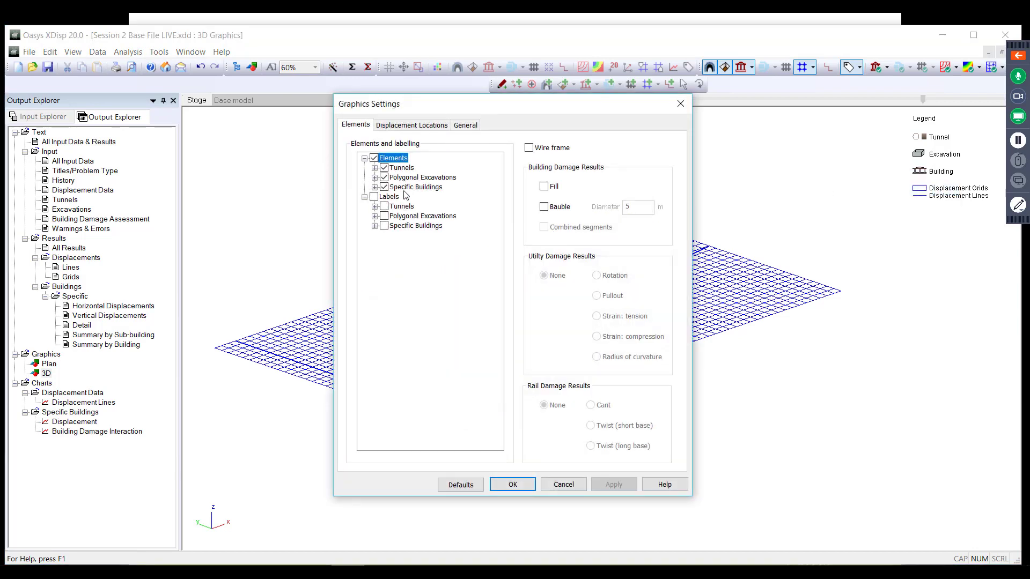
left_click(544, 207)
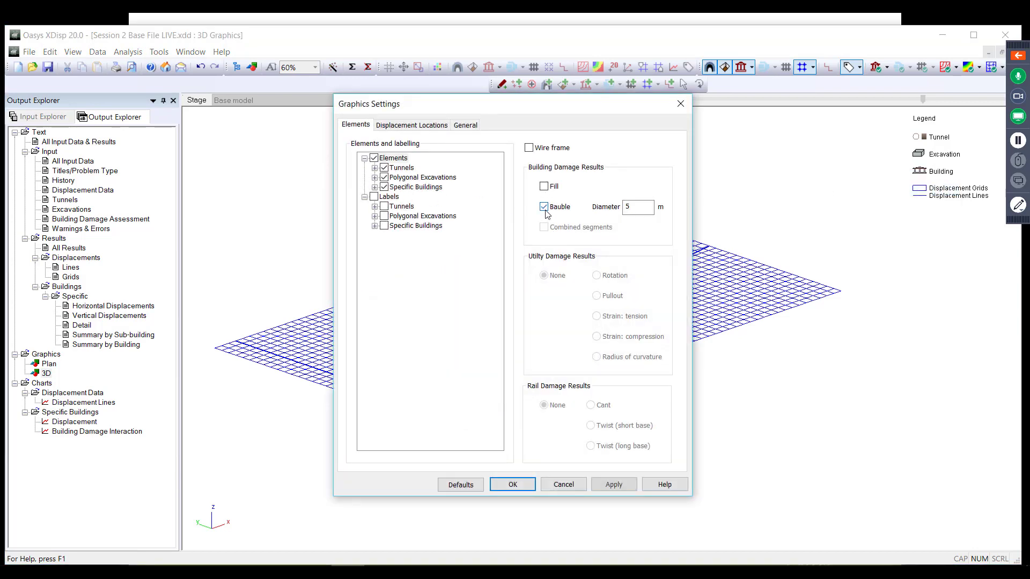
left_click(611, 484)
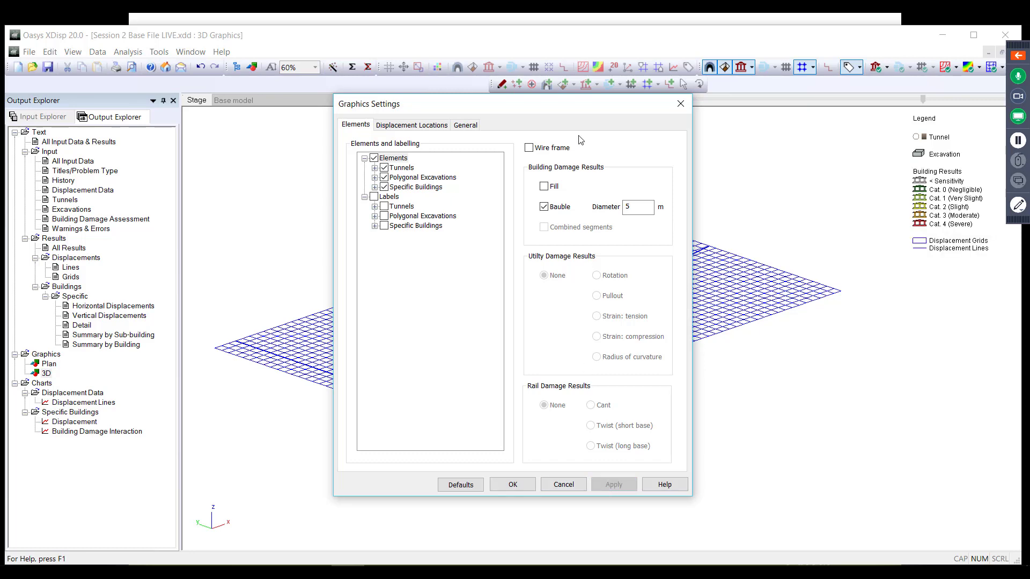
left_click_drag(562, 105, 328, 121)
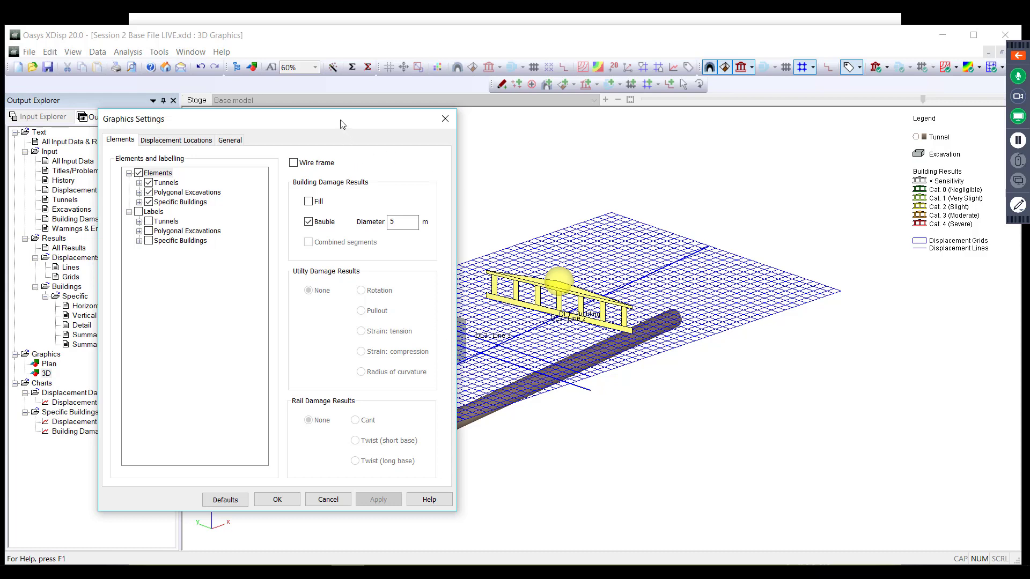
- Accept the graphics settings and open the displacement chart for the specific building
left_click_drag(340, 122, 188, 111)
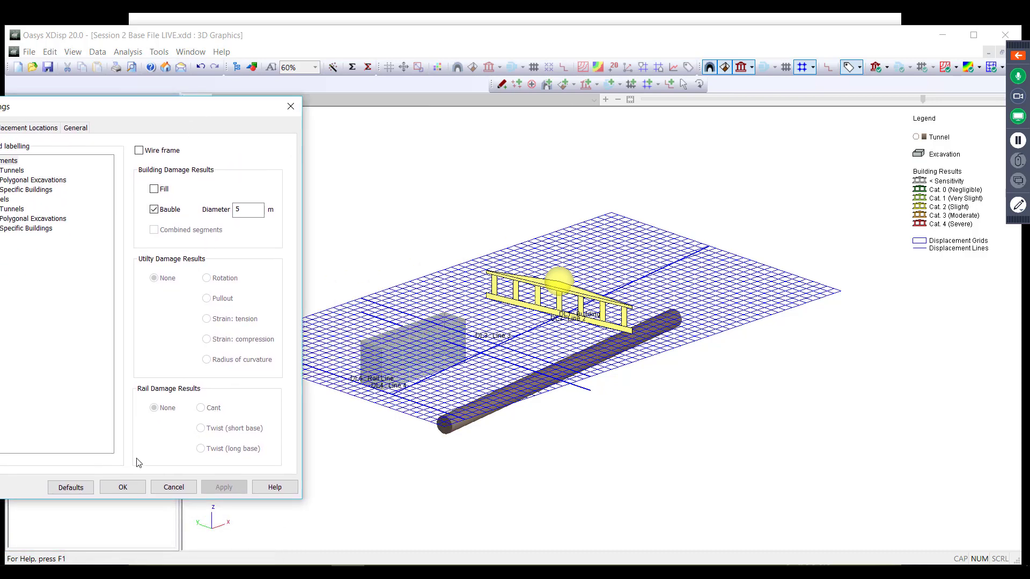
left_click(124, 491)
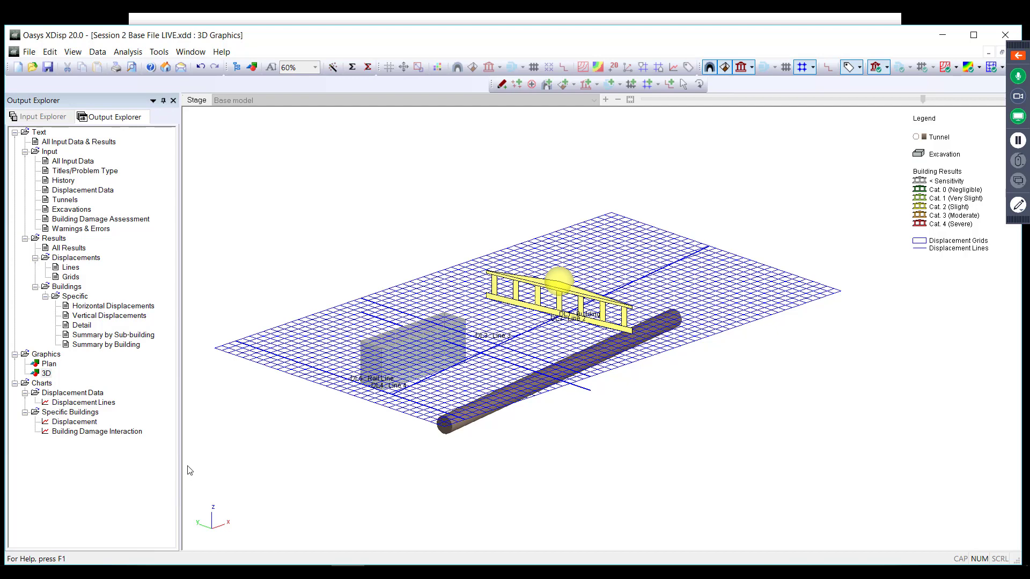
double_click(72, 423)
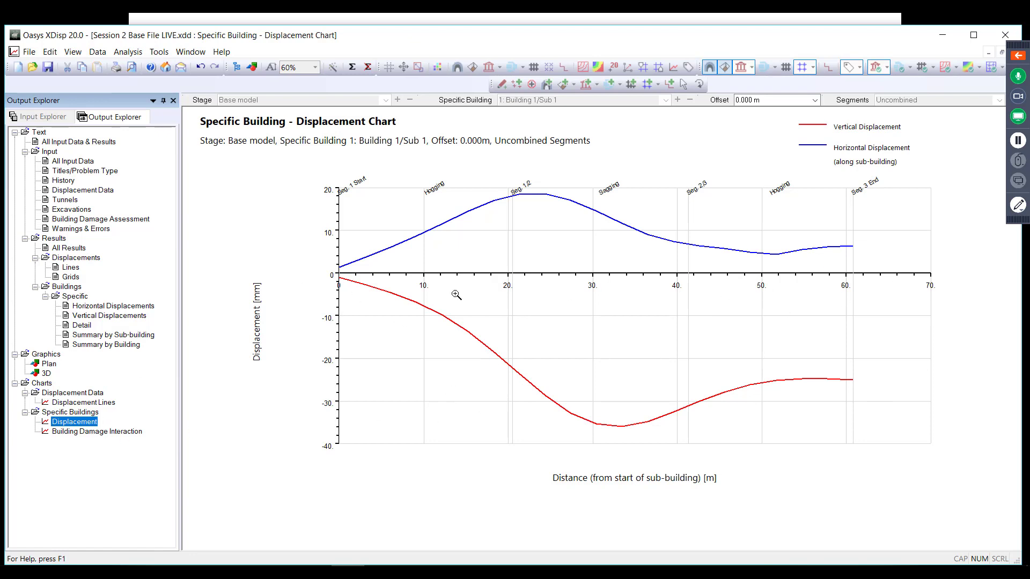
- Open the building damage interaction chart and review segments 1 to 3 at 0 m offset, returning to segment 1
double_click(99, 432)
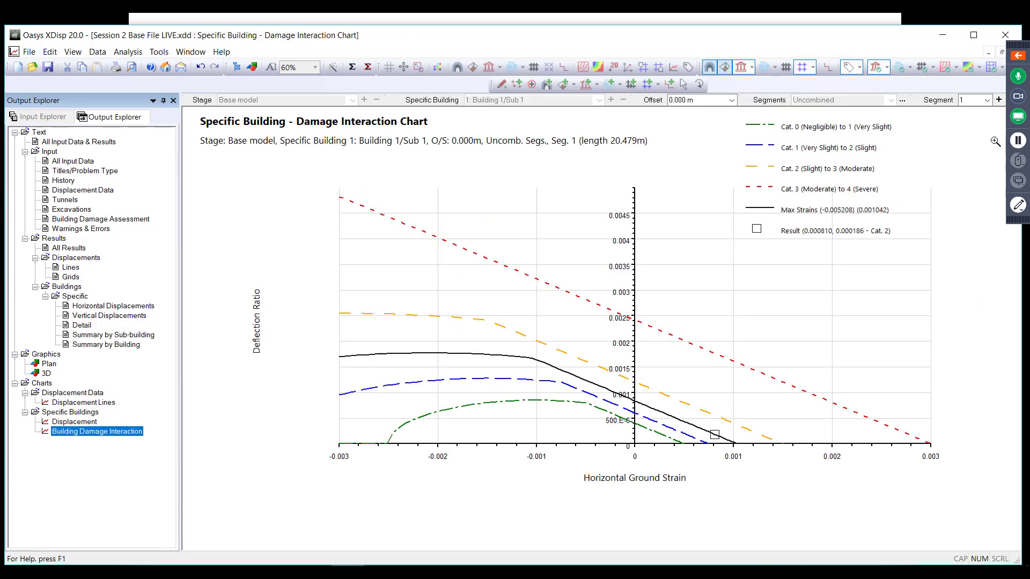
left_click_drag(1017, 46, 1019, 237)
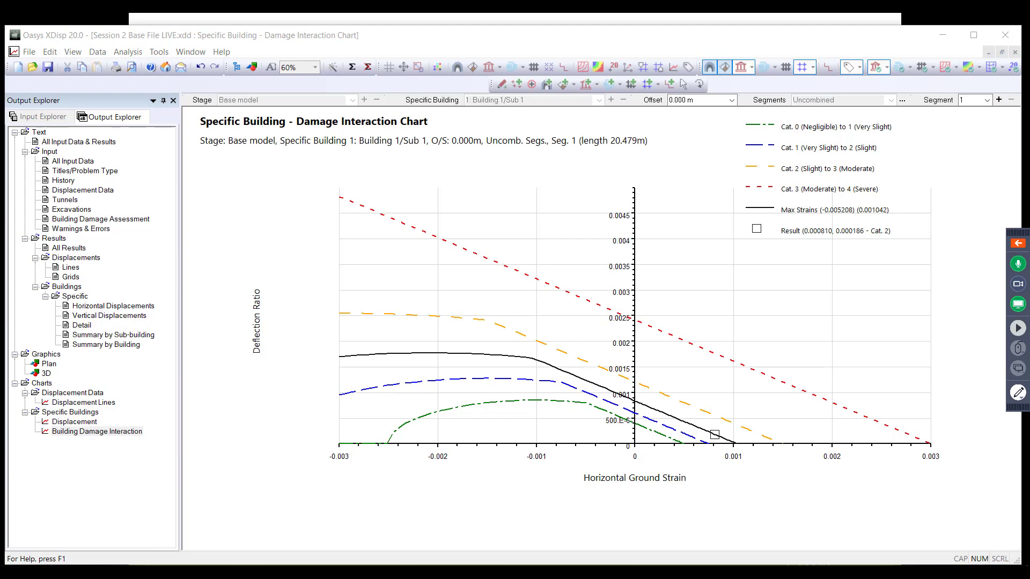
left_click(999, 101)
left_click(999, 101)
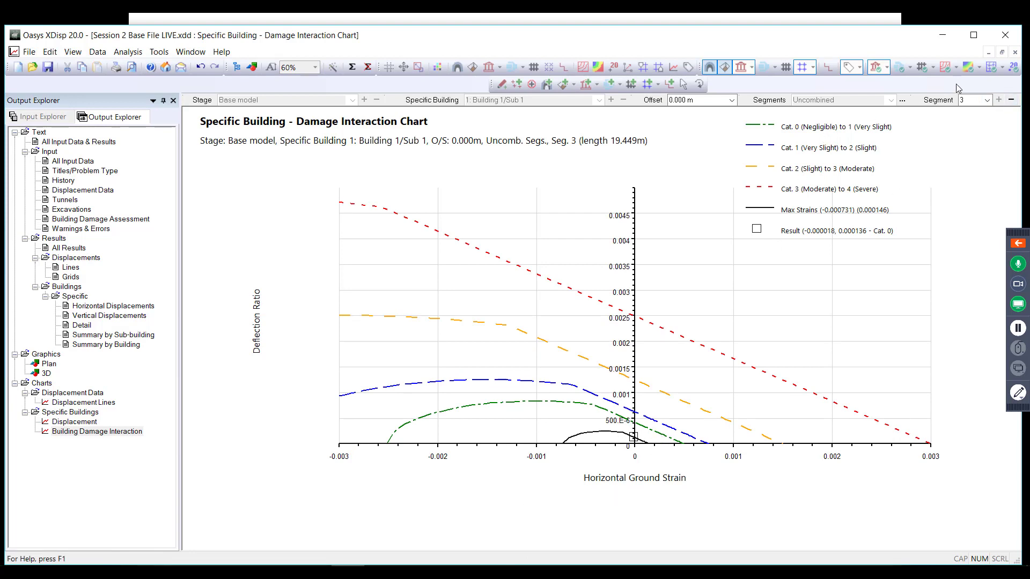
left_click(1011, 100)
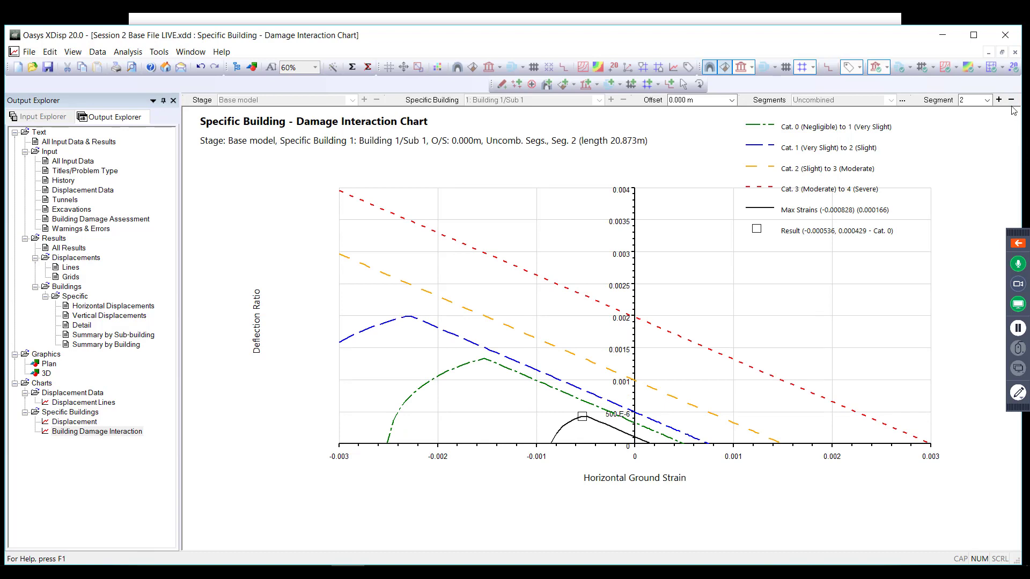
left_click(1011, 100)
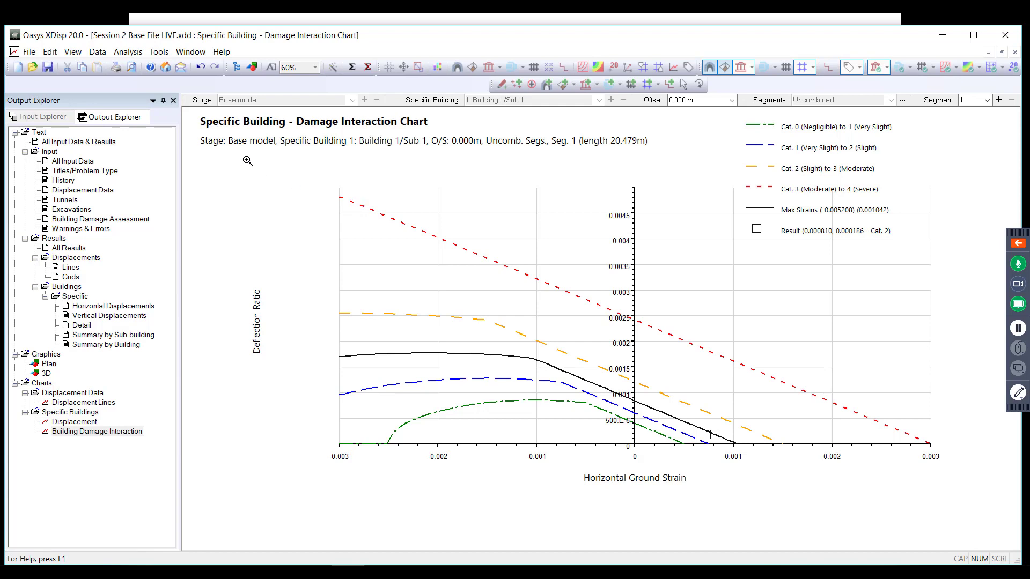
- Switch the damage interaction chart to the -11.000 m offset and review segments 1 to 3, returning to segment 1
left_click(733, 102)
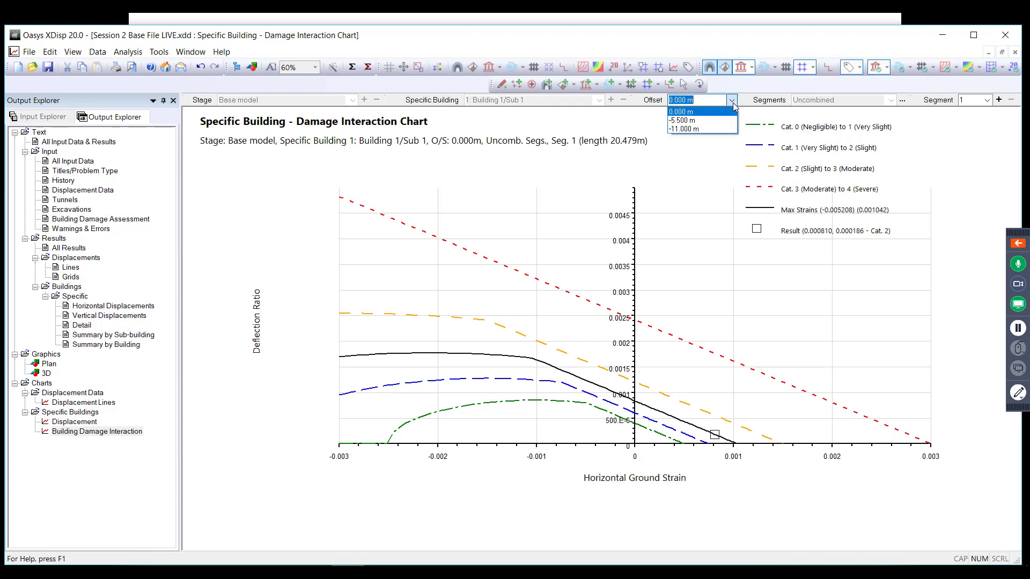
left_click(713, 129)
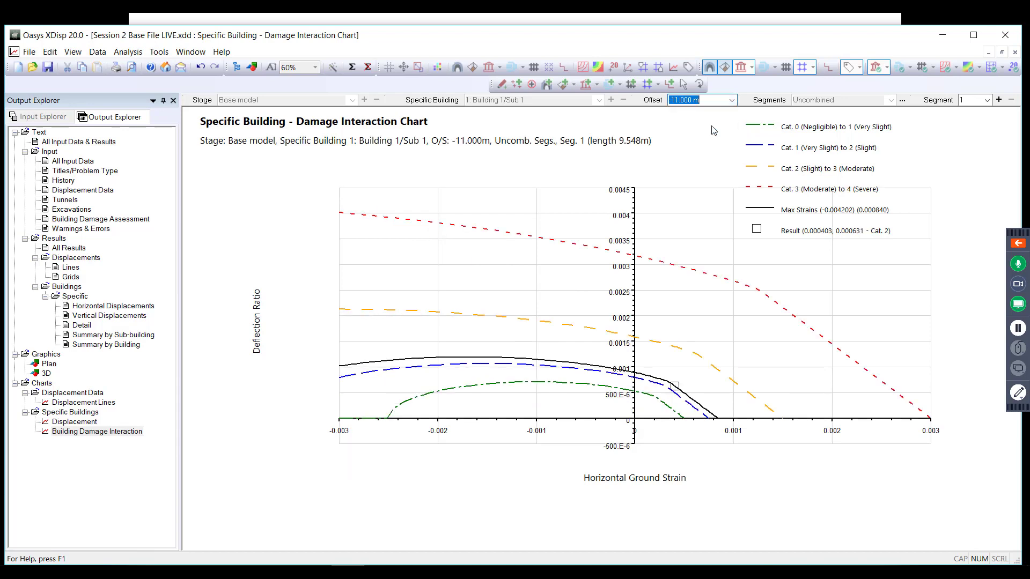
left_click(679, 337)
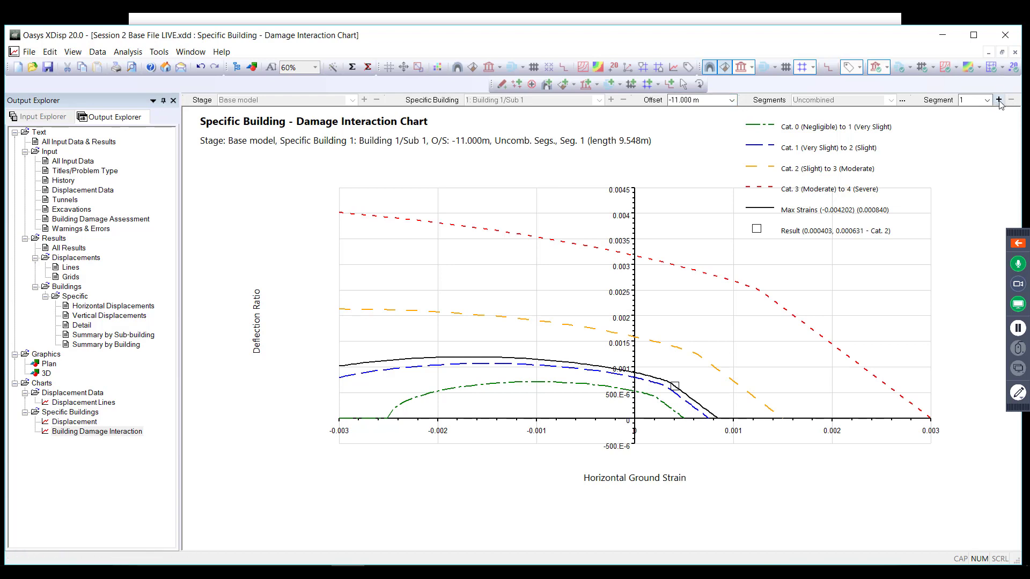
left_click(998, 100)
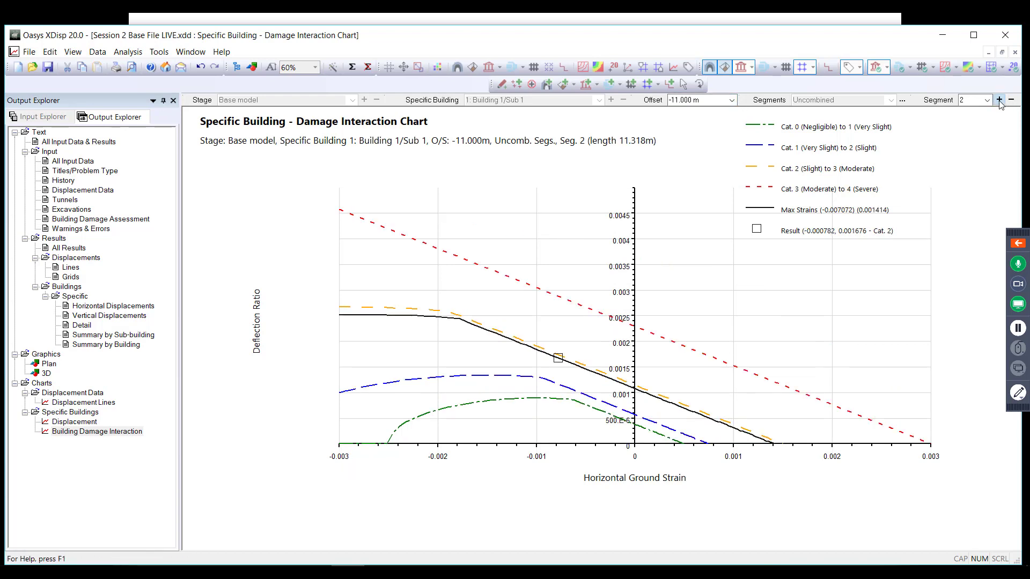
left_click(999, 100)
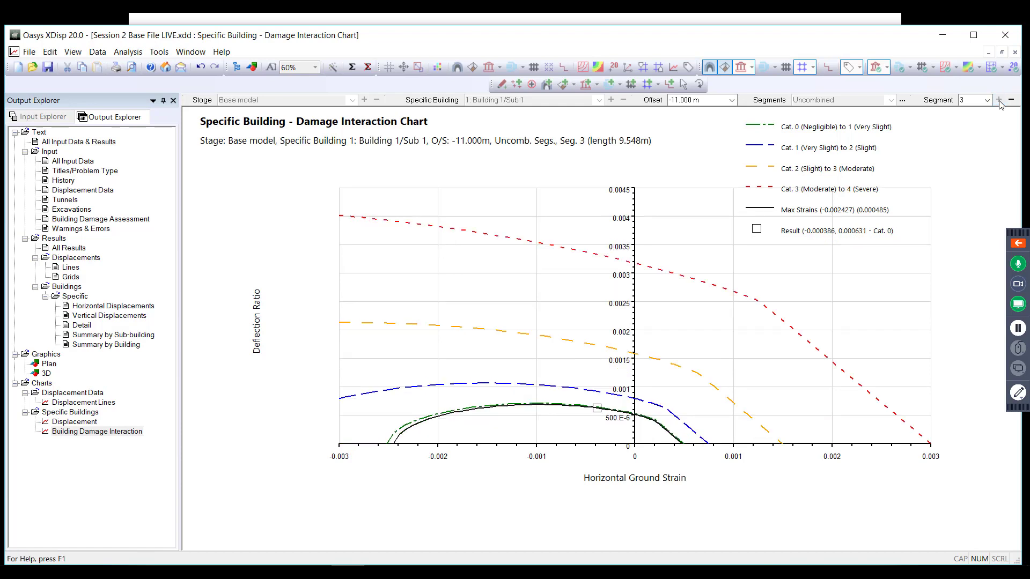
left_click(1011, 100)
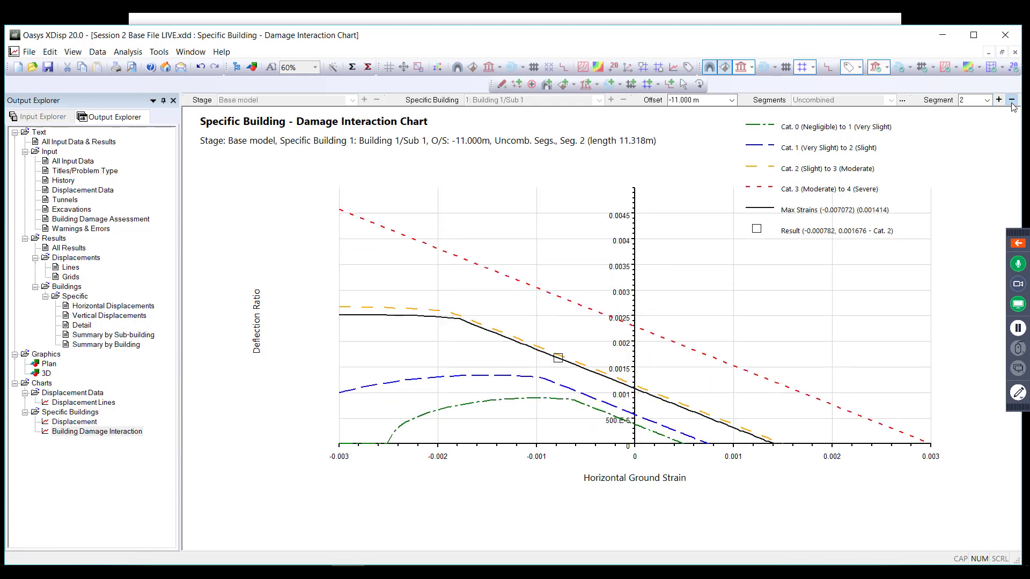
left_click(1011, 100)
left_click(732, 101)
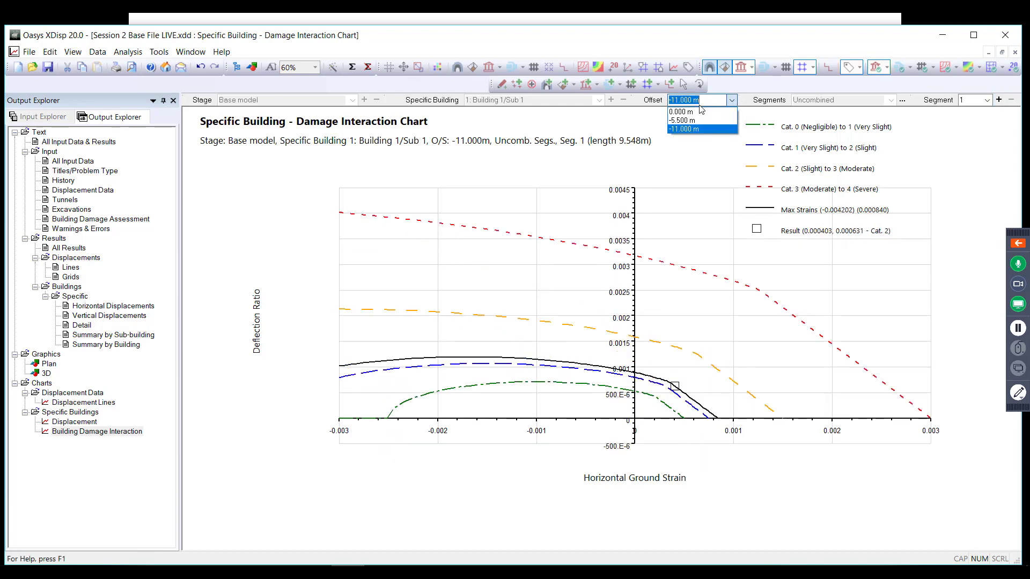
left_click(662, 250)
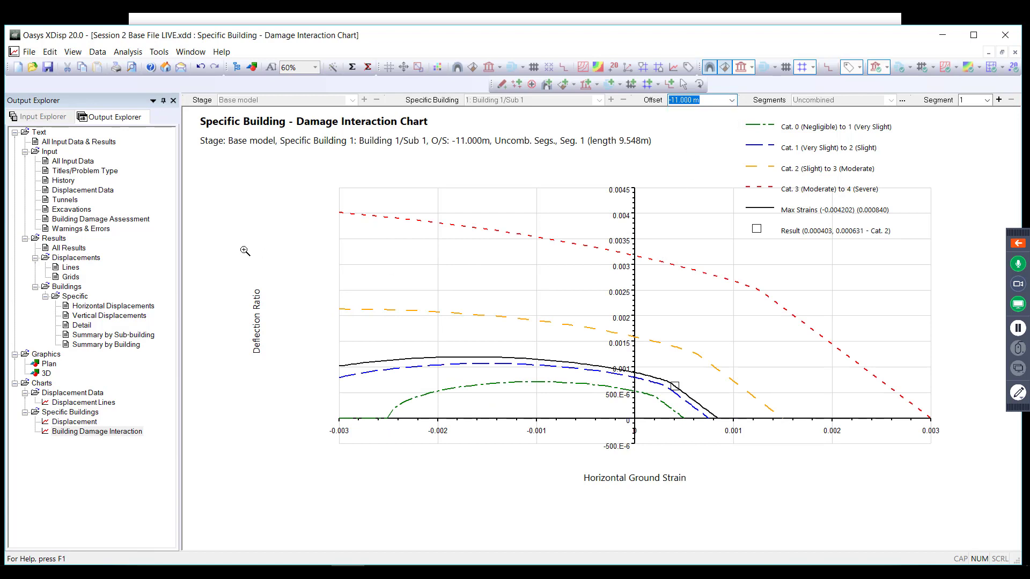
- Delete the analysis results and return to the model's input data list
left_click(368, 73)
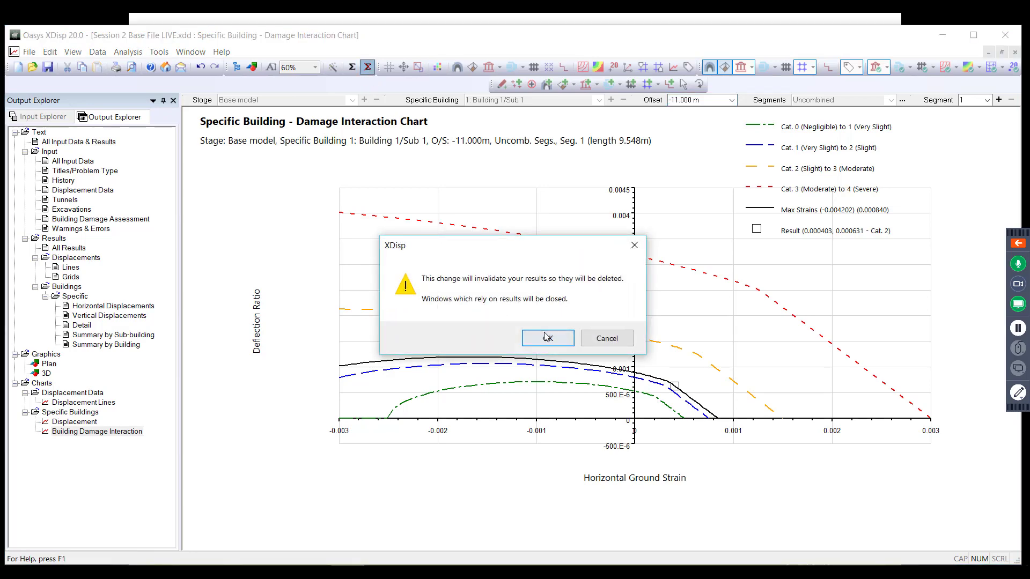
left_click(547, 337)
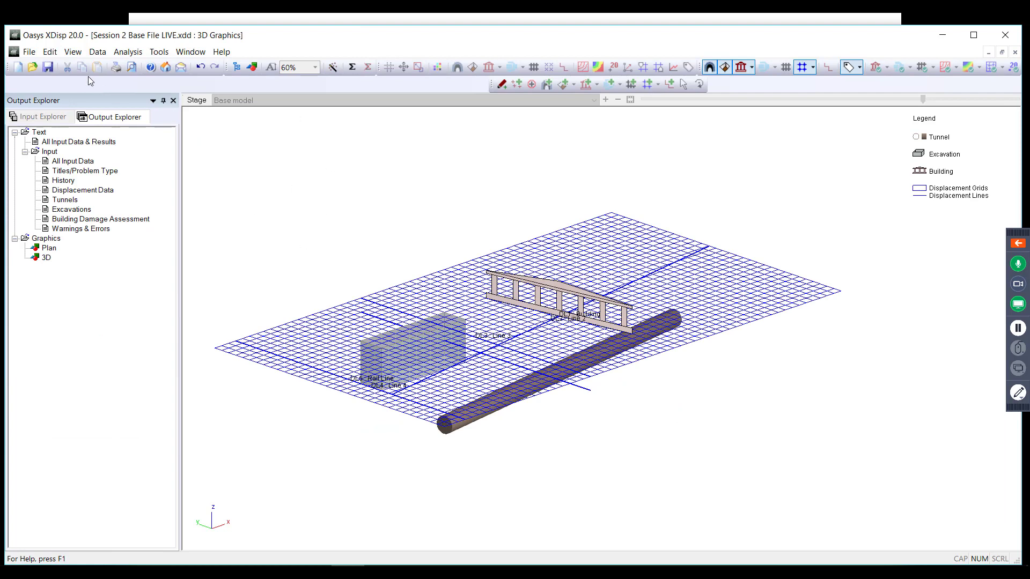
left_click(46, 119)
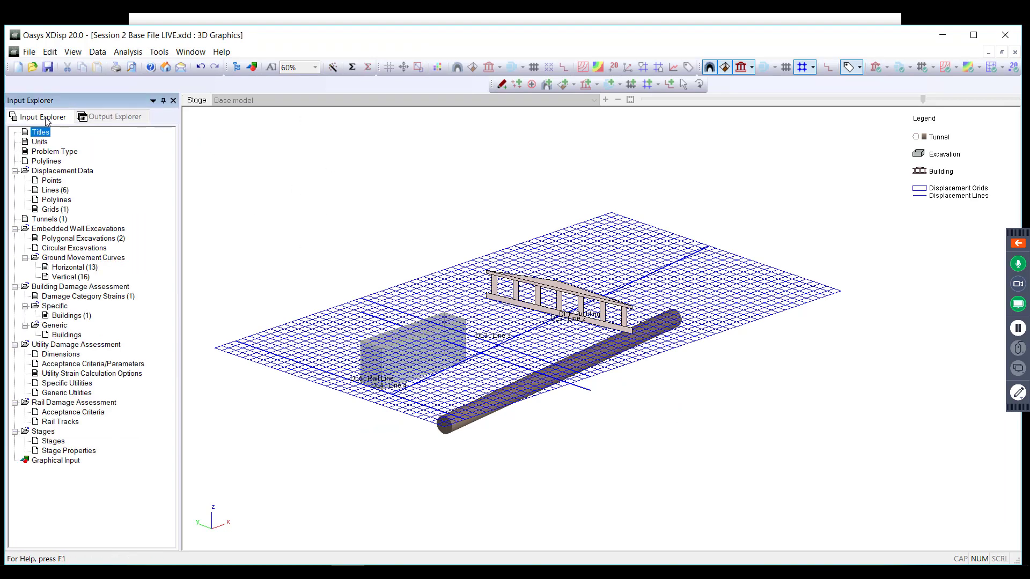
- Add a utility dimension with the default name, 1200 mm internal diameter and 15 mm wall thickness
double_click(59, 355)
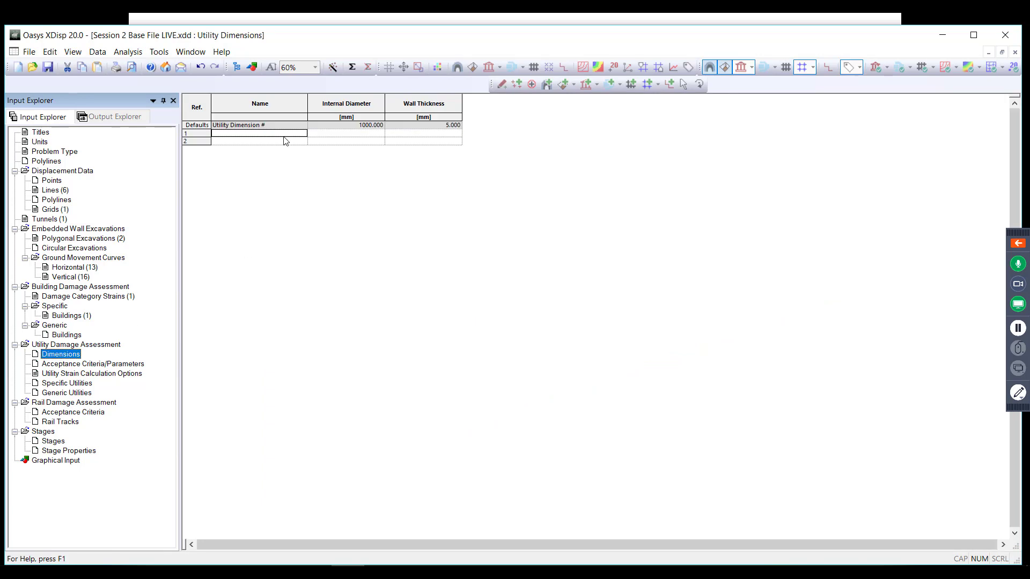
left_click(299, 139)
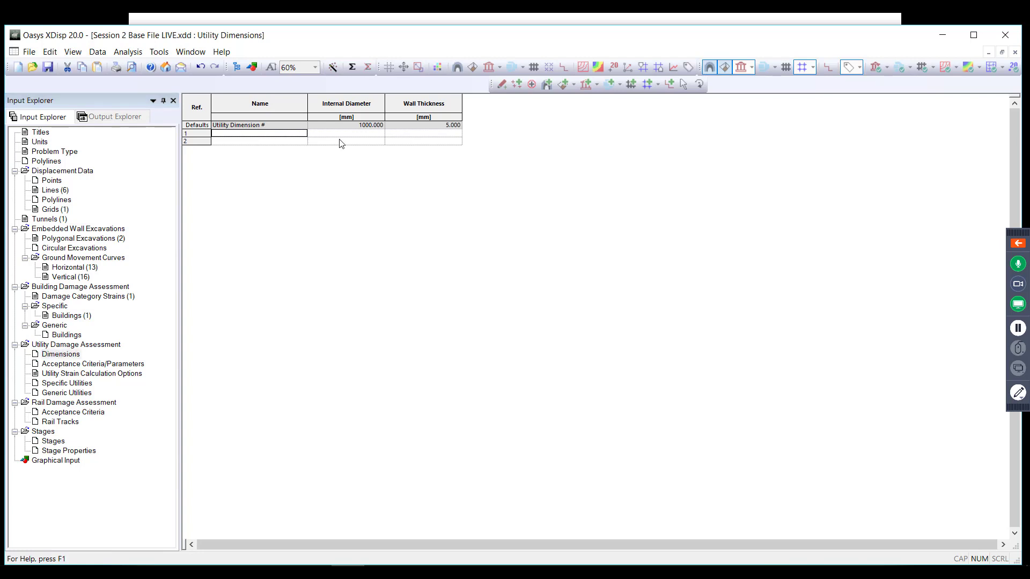
left_click(973, 35)
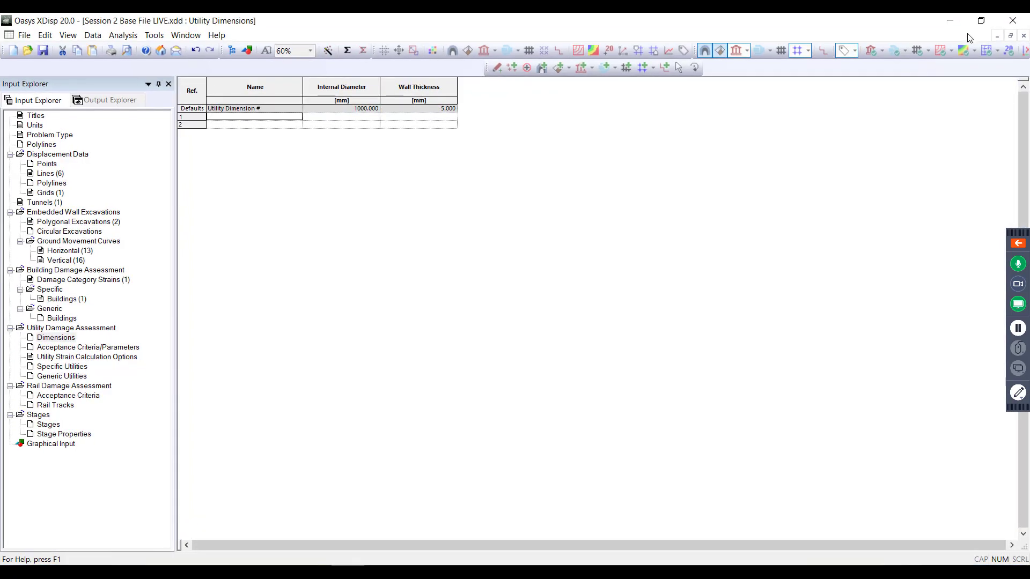
key("Tab")
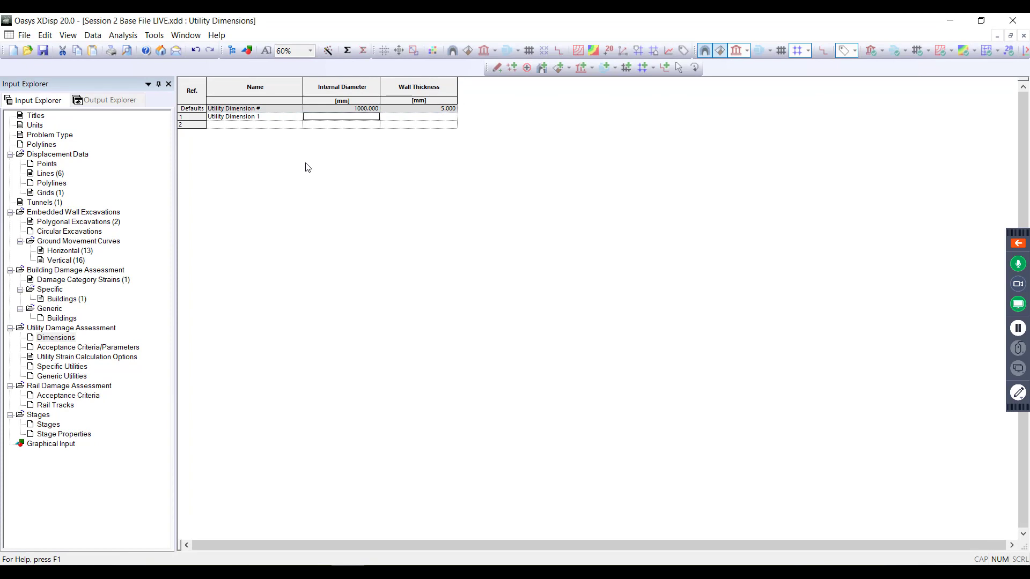
type("1200")
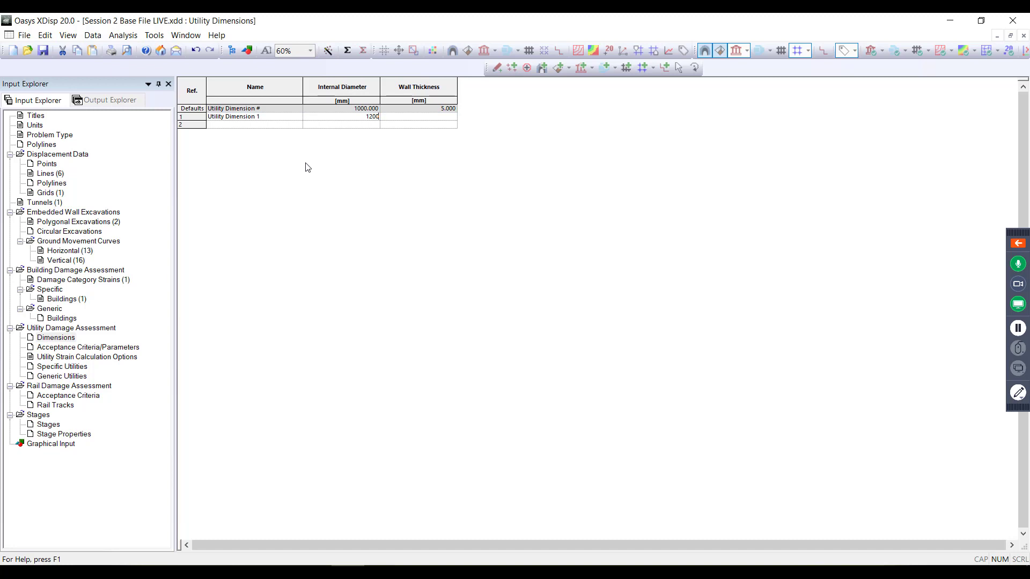
key("Tab")
type("15")
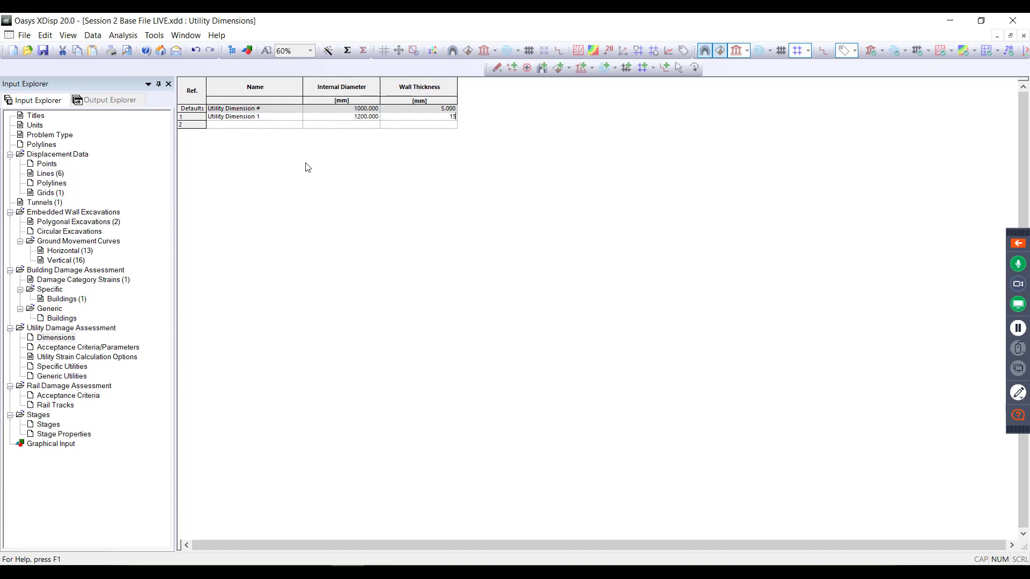
key("Tab")
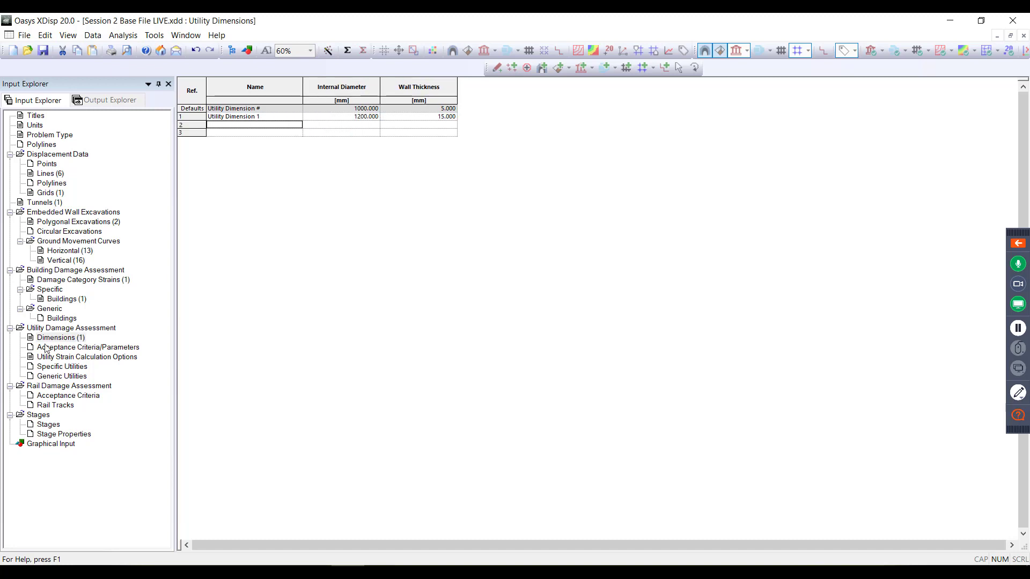
- Set the default pullout limit in the utility acceptance criteria to 200 mm
double_click(67, 348)
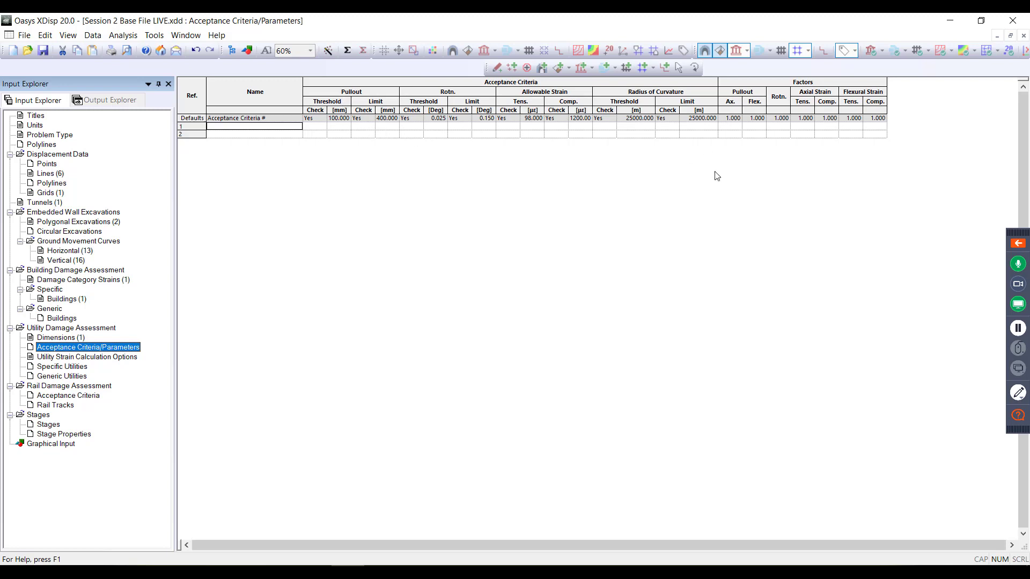
left_click(336, 119)
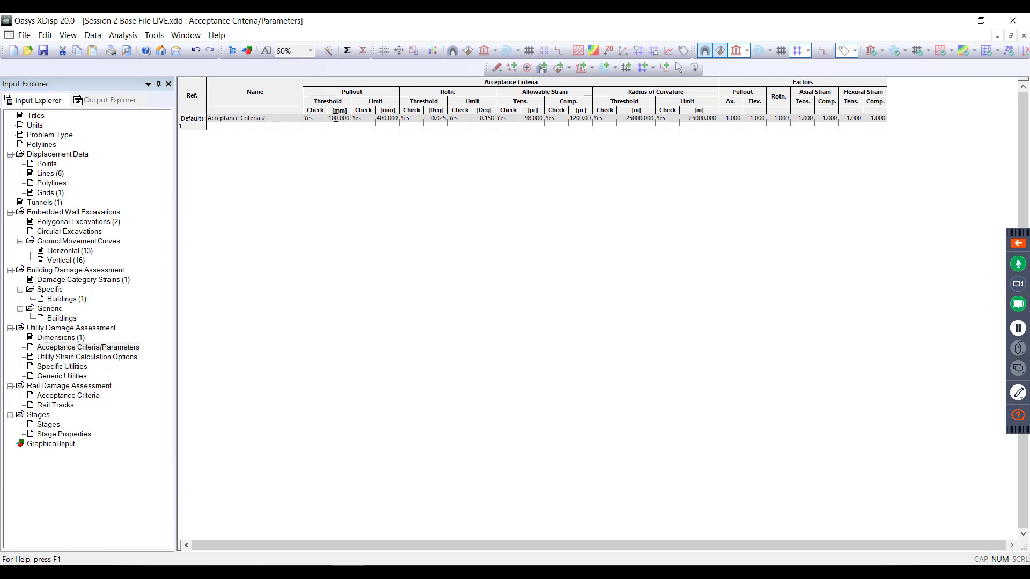
left_click(383, 119)
left_click(379, 119)
- Add Acceptance Criteria 1 with defaults: pullout 100/200 mm, rotation 0.025/0.150 deg, strains 98/1200 µε, radius of curvature 25000 m and all factors 1
left_click(261, 127)
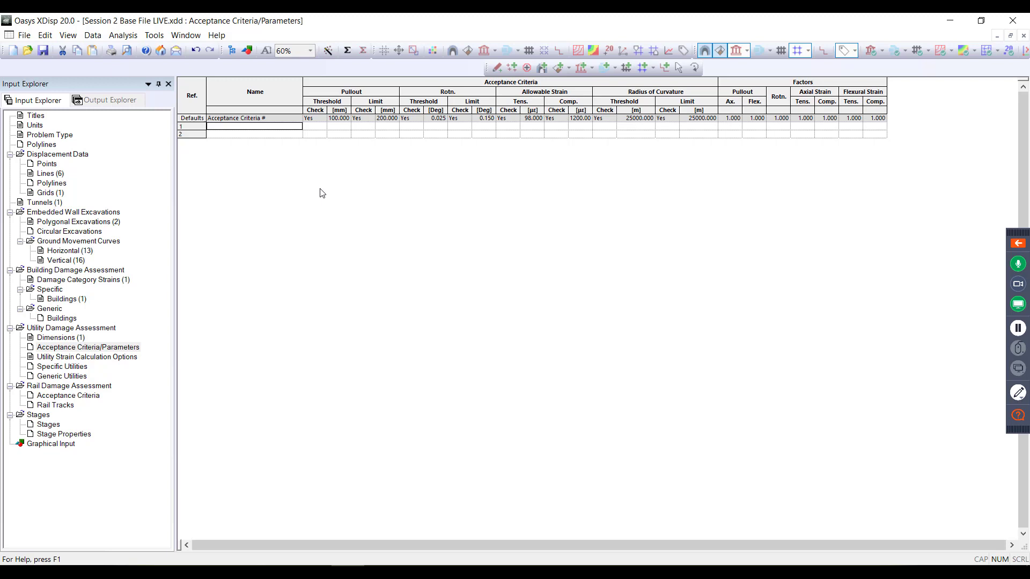
key("Tab")
key("Tab")
key("Tab")
key("Tab")
key("Tab")
key("Tab")
key("Tab")
key("Tab")
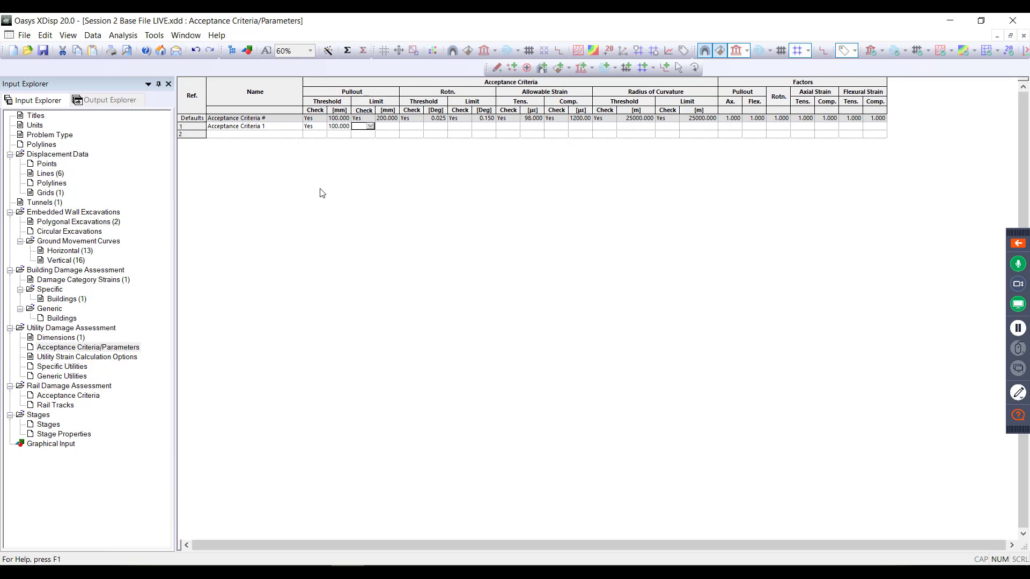
key("Tab")
key("Tab")
key("Tab")
key("Tab")
key("Tab")
key("Tab")
key("Tab")
key("Tab")
key("Tab")
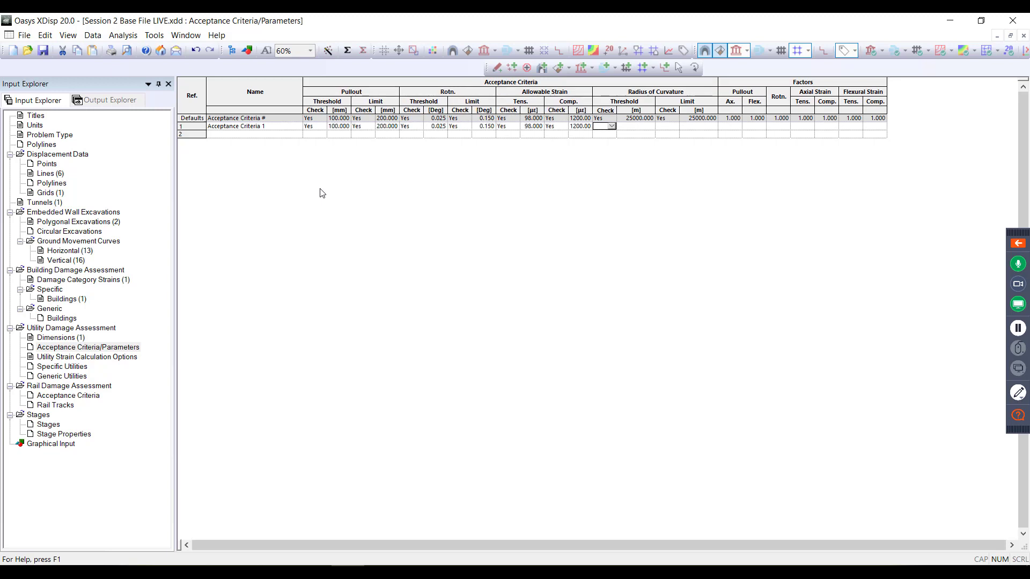
key("Tab")
key("Tab")
key("Tab")
key("Tab")
key("Tab")
key("Tab")
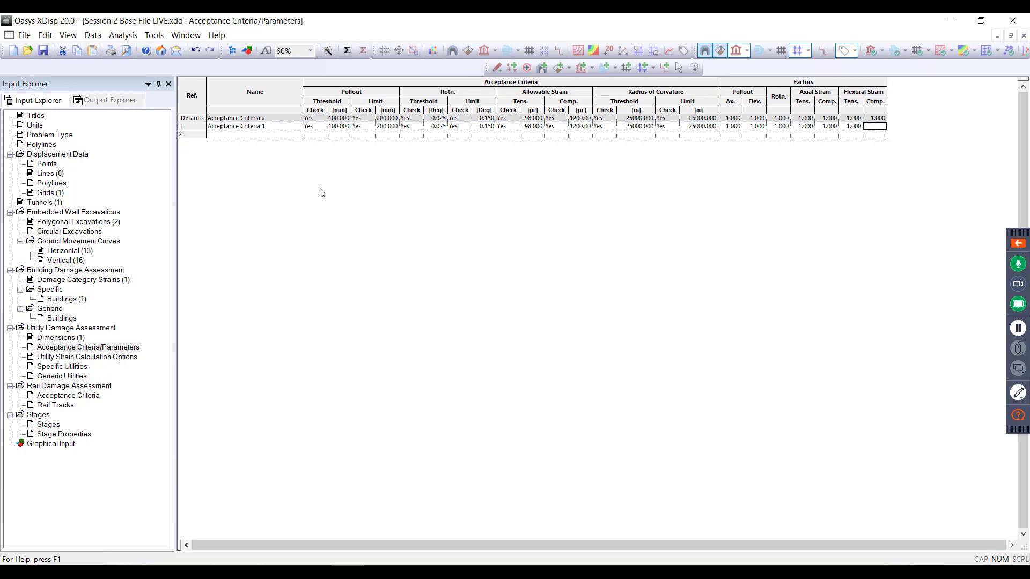
key("Tab")
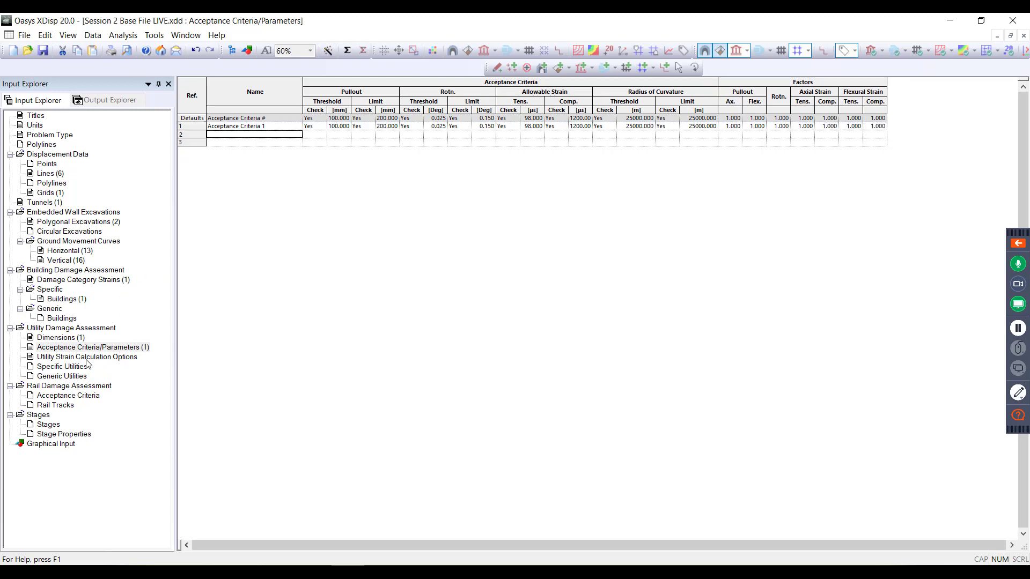
- Check the utility strain calculation option for neglecting beneficial axial strains and close it without changes
double_click(70, 358)
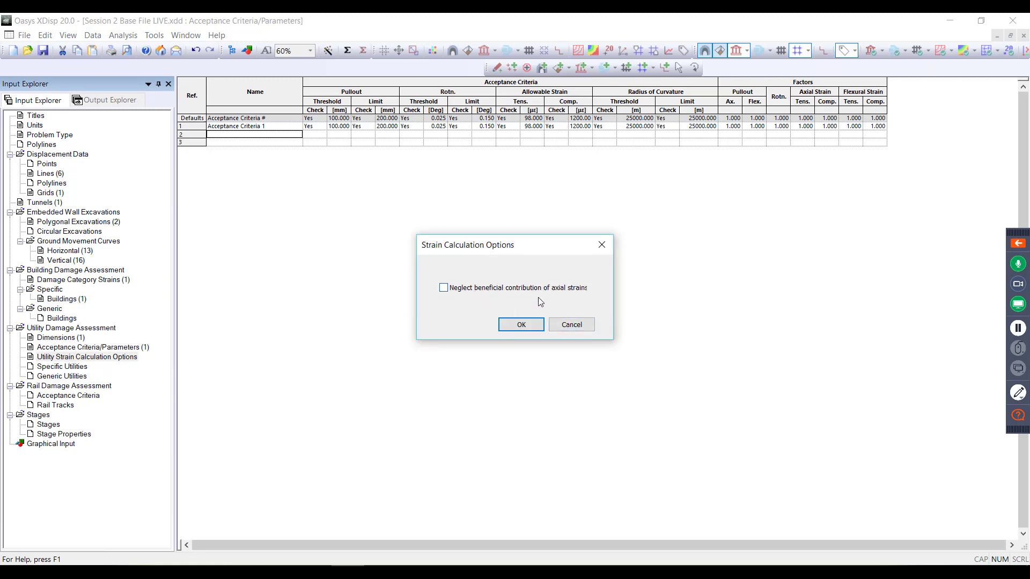
left_click(578, 325)
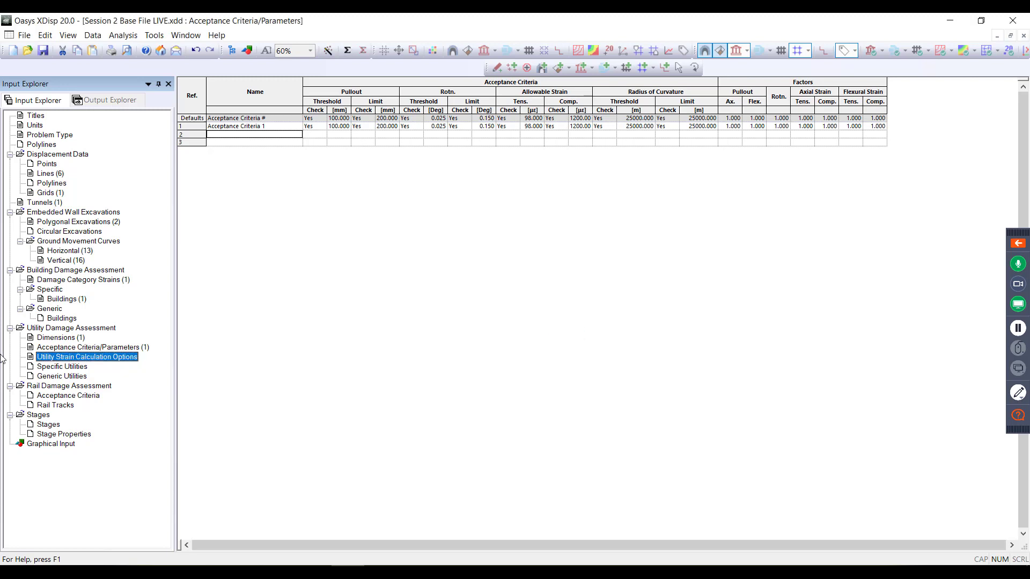
- Add a jointed specific utility with default names, using Utility Dimension 1, Acceptance Criteria 1 and the Line displacement data type
left_click(72, 367)
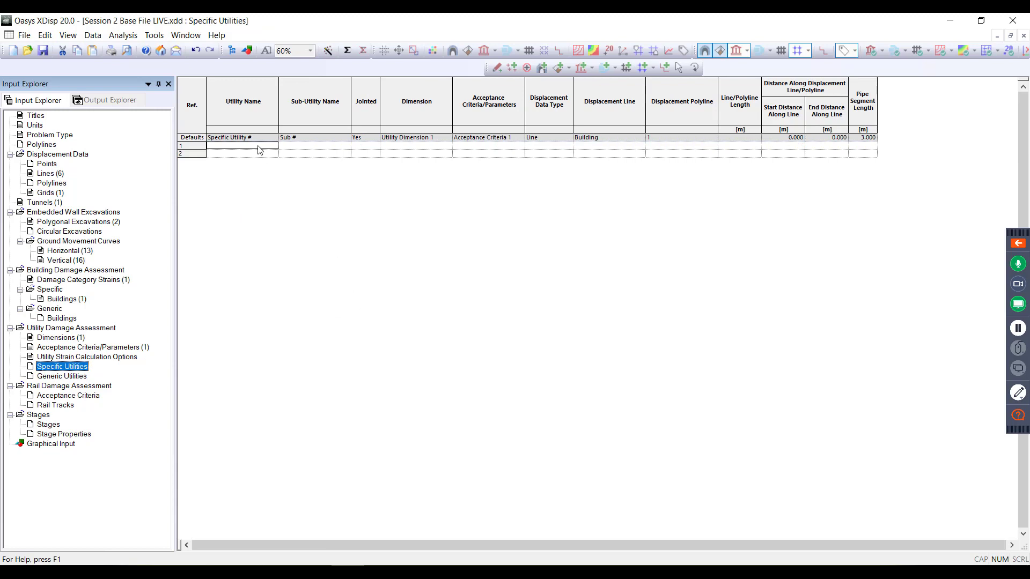
left_click(264, 163)
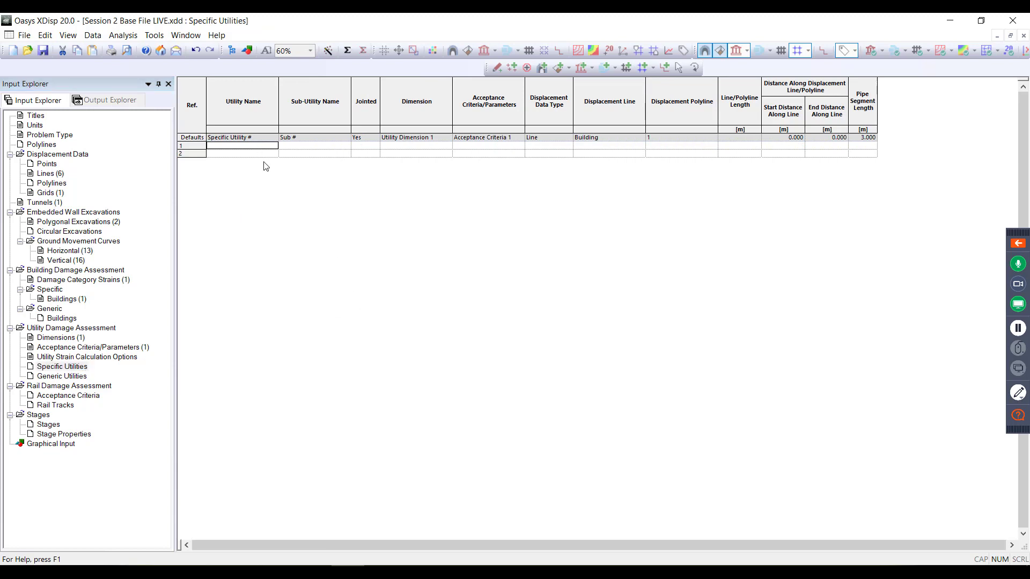
key("Tab")
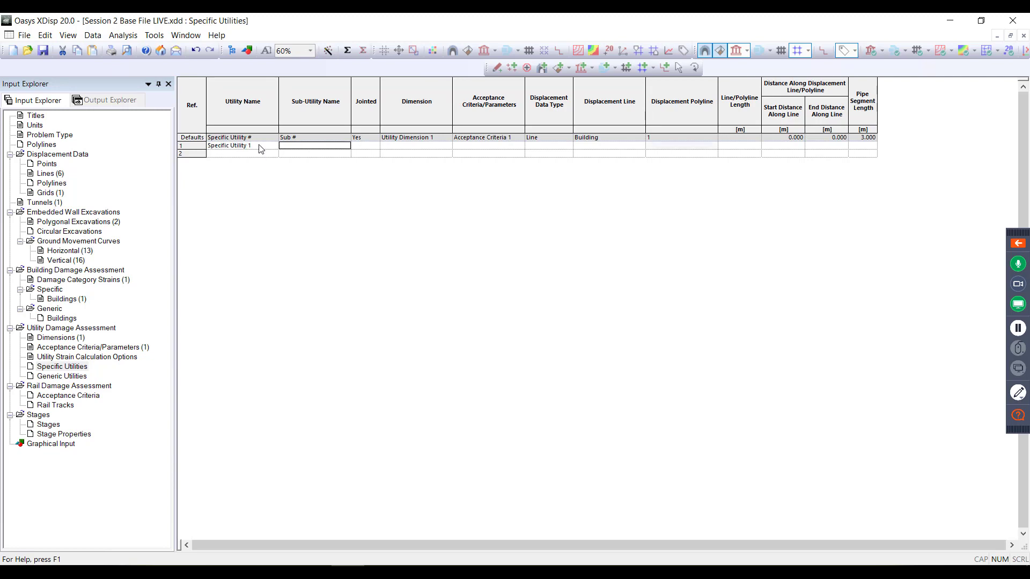
key("Tab")
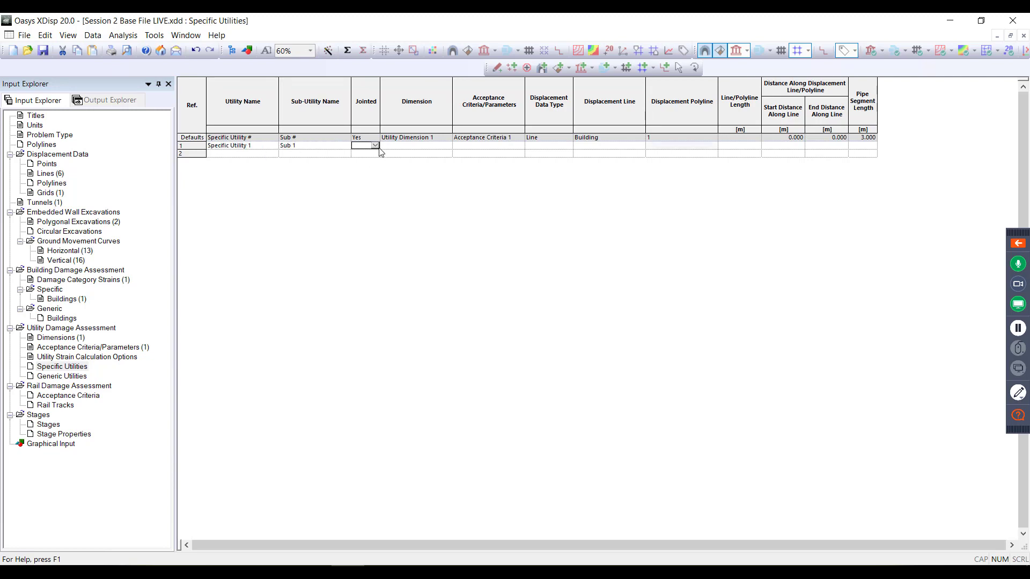
key("Tab")
key("Tab")
key("Tab")
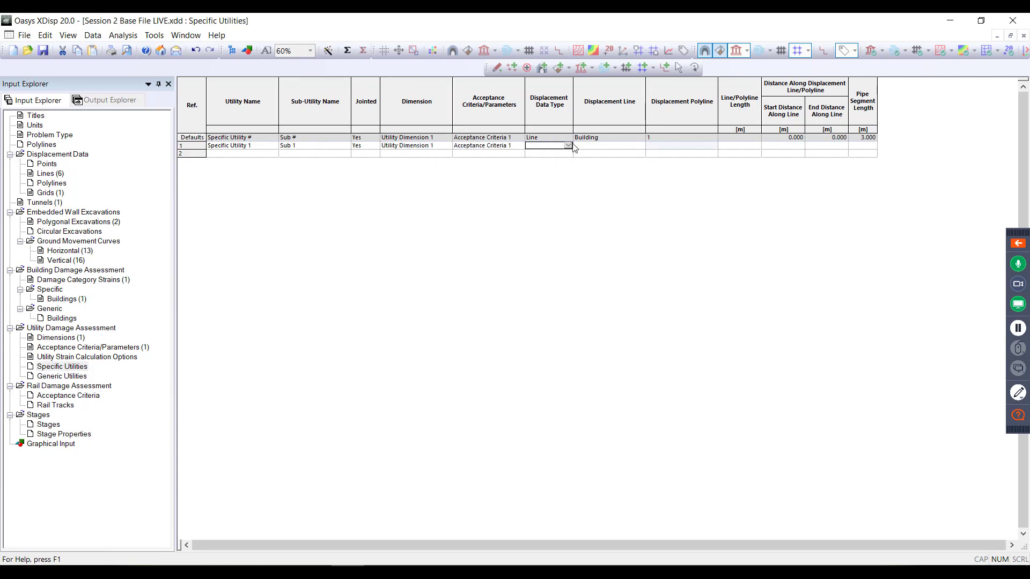
key("Tab")
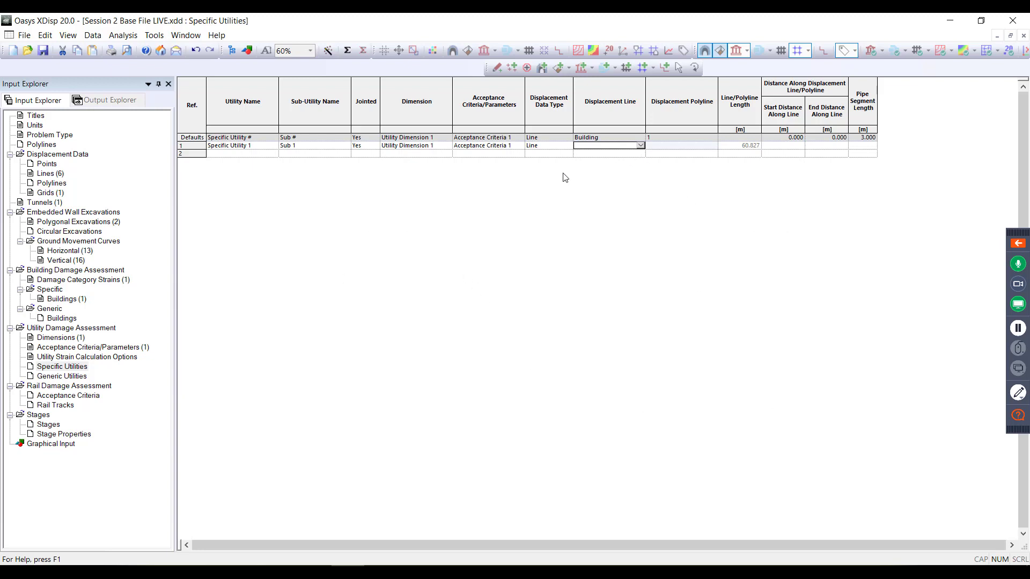
- Assign the Utility displacement line to Specific Utility 1, running from 0 to 60 m along it with a 5 m pipe segment length
left_click(641, 146)
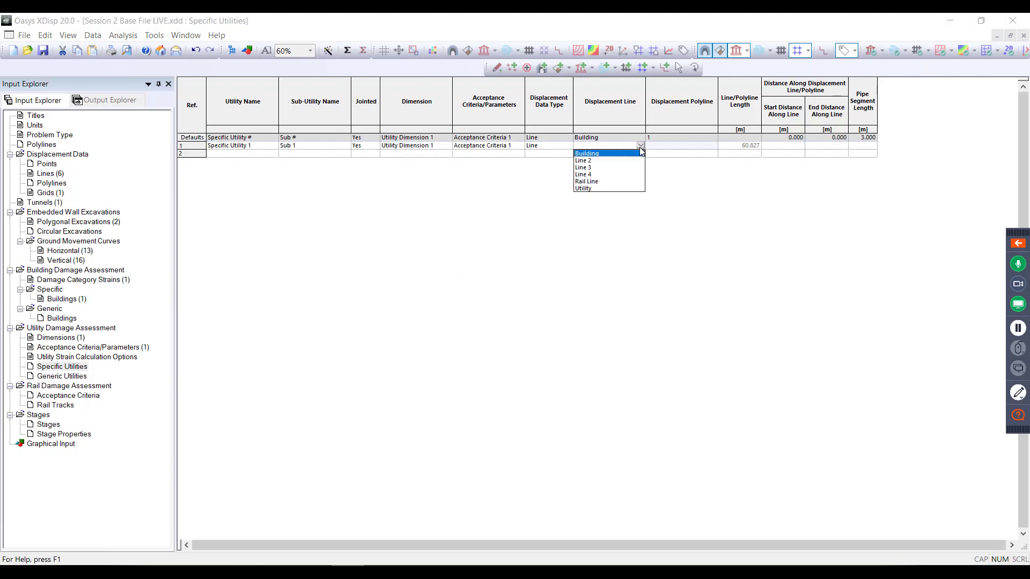
left_click(605, 189)
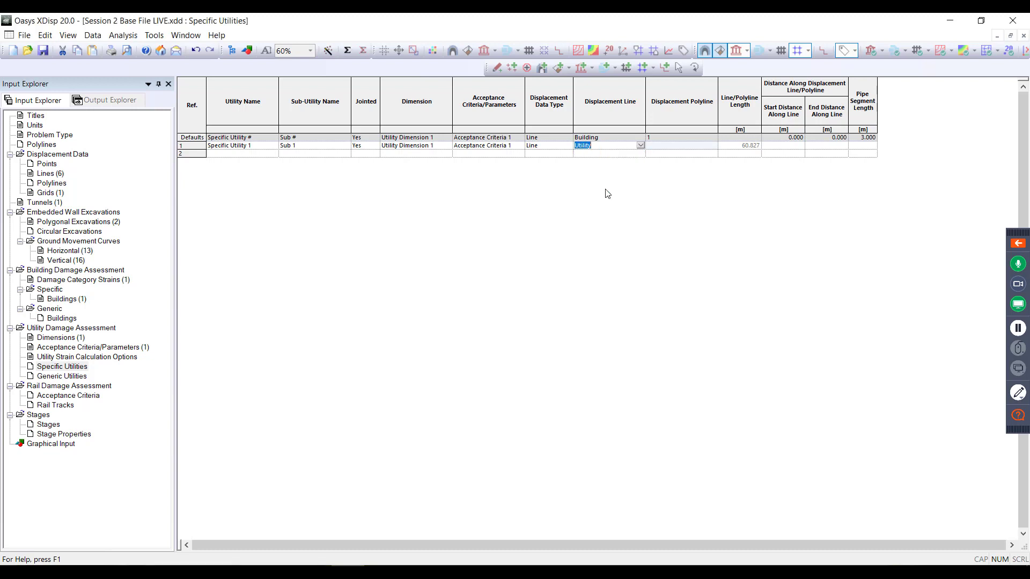
key("Tab")
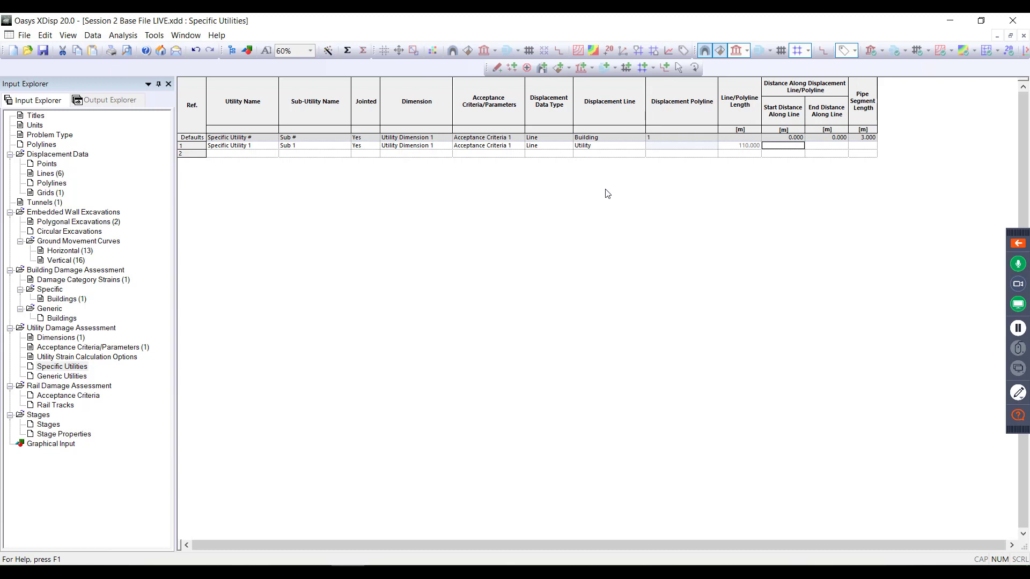
type("0")
key("Tab")
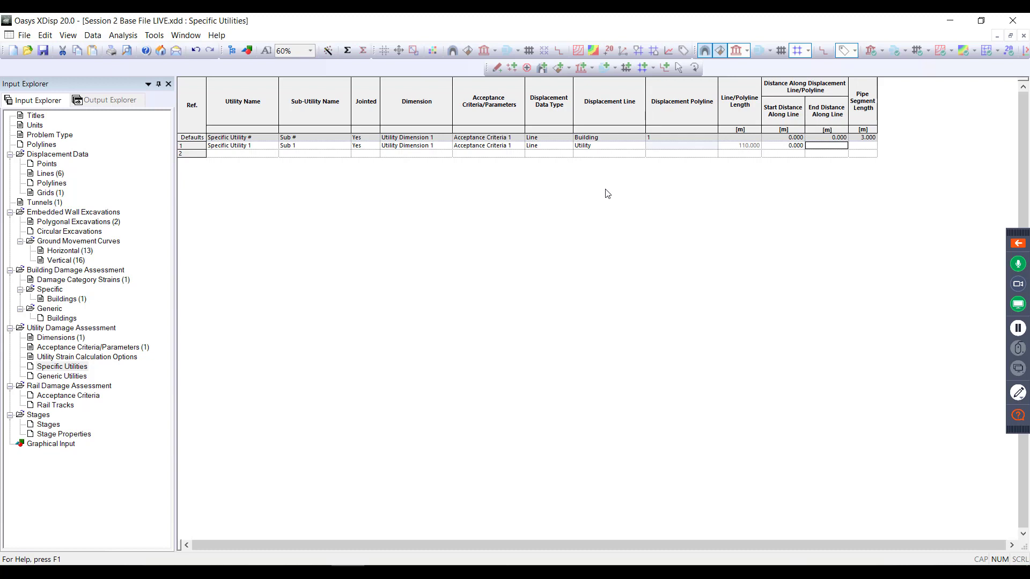
type("60")
key("Tab")
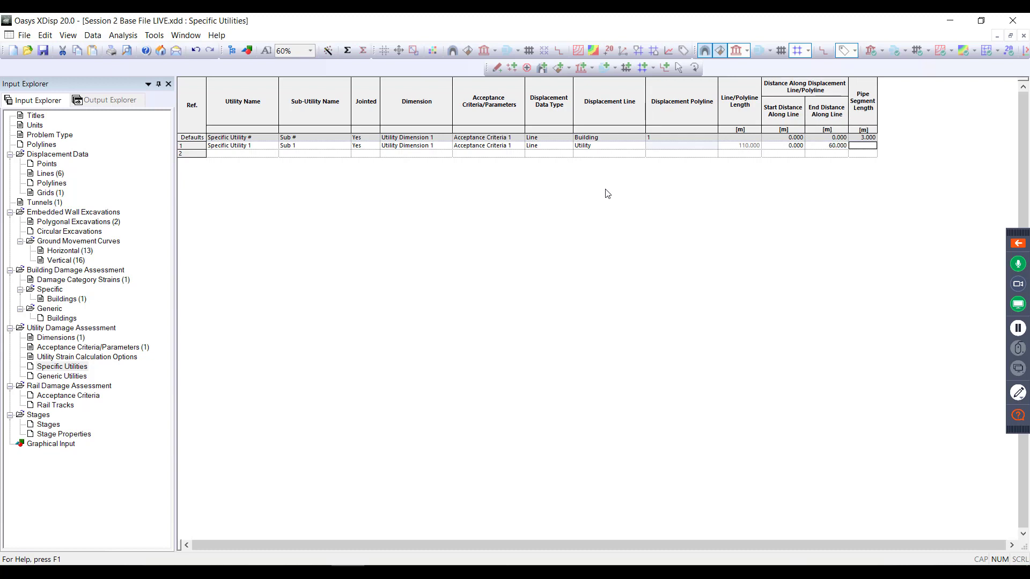
type("5")
key("Tab")
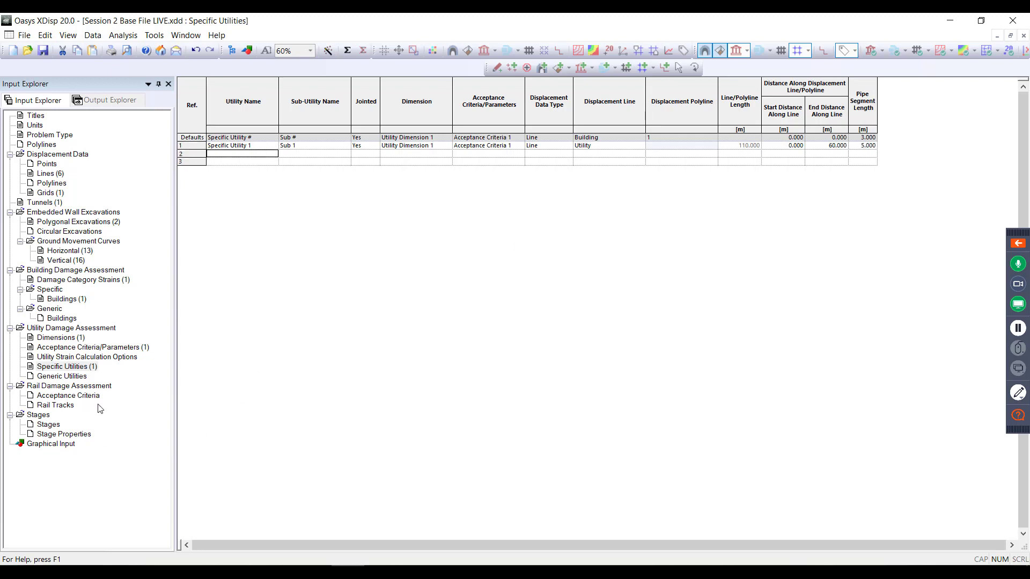
- Check the model layout in the plan view and return to the specific utilities table
left_click(123, 101)
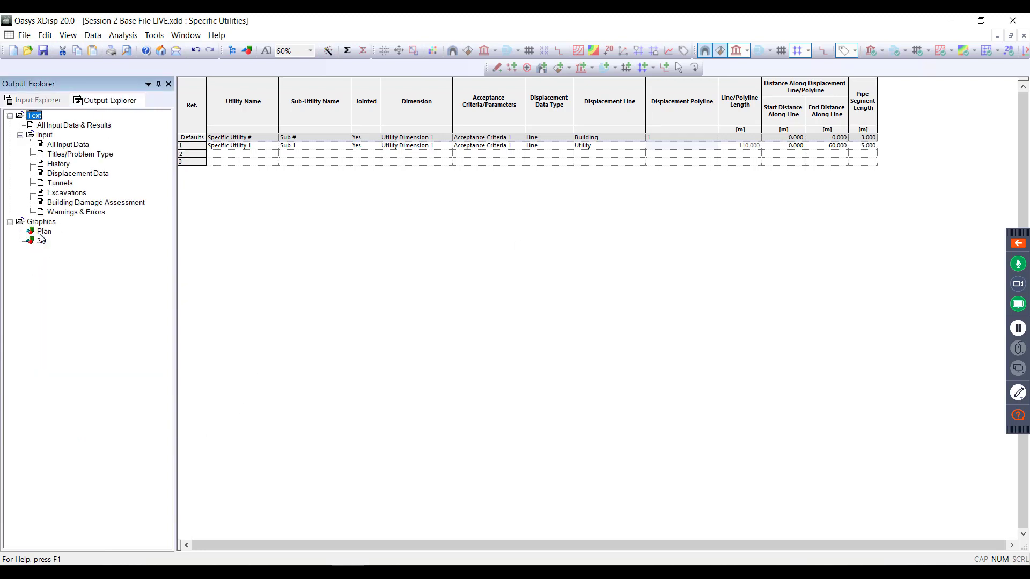
double_click(41, 233)
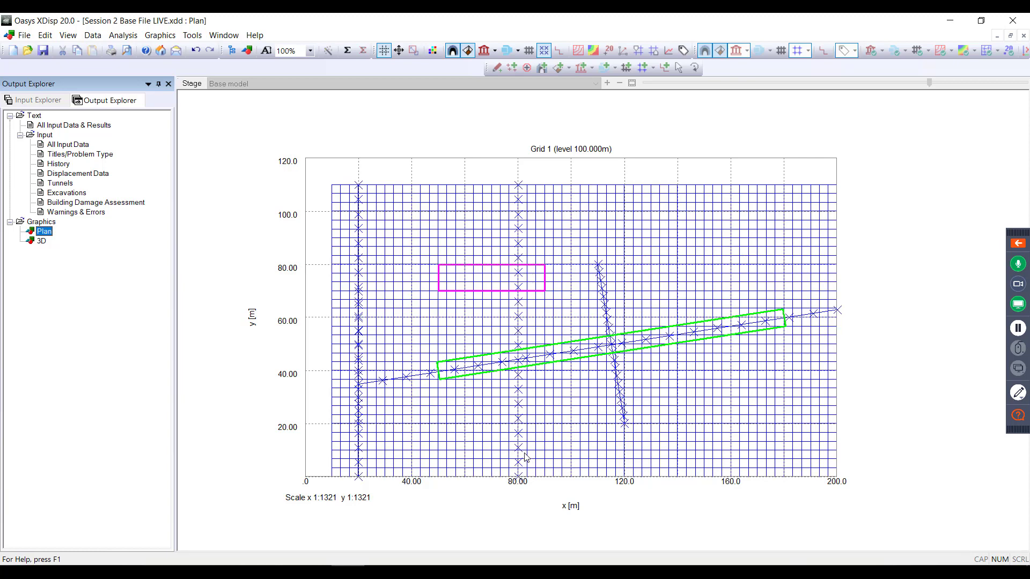
left_click(34, 103)
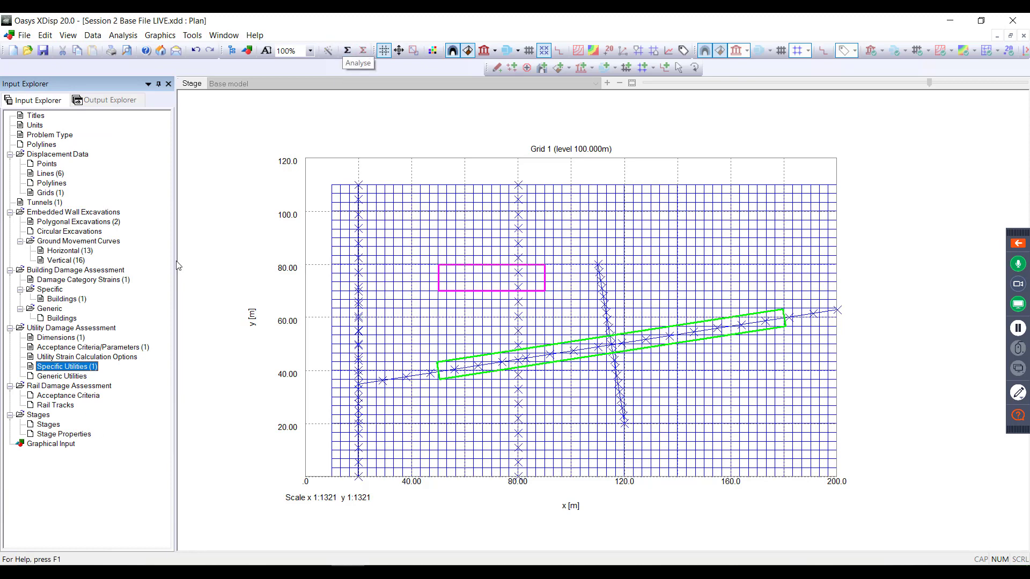
double_click(74, 368)
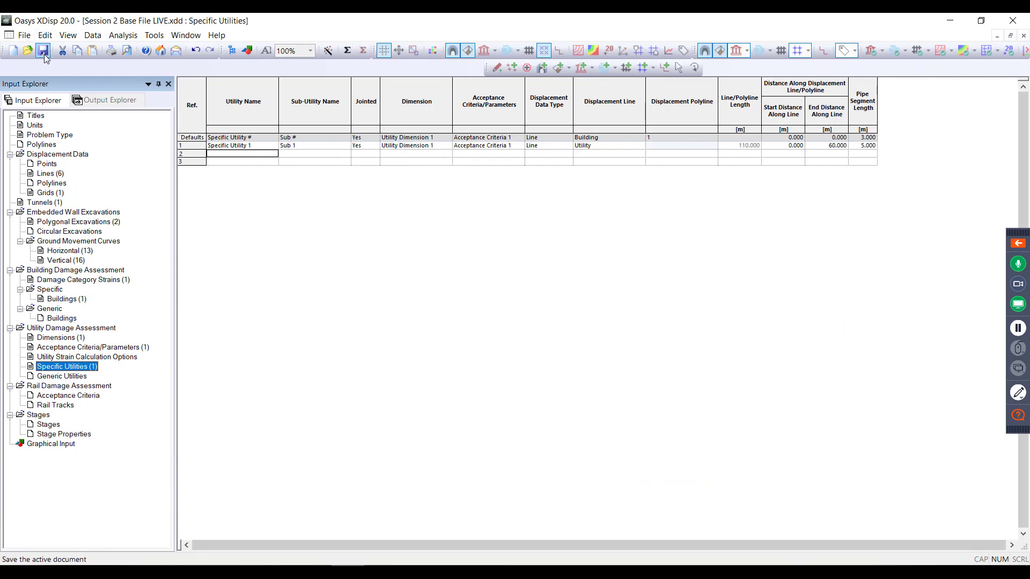
- Run the analysis with the specific utility included and close the progress report
left_click(349, 51)
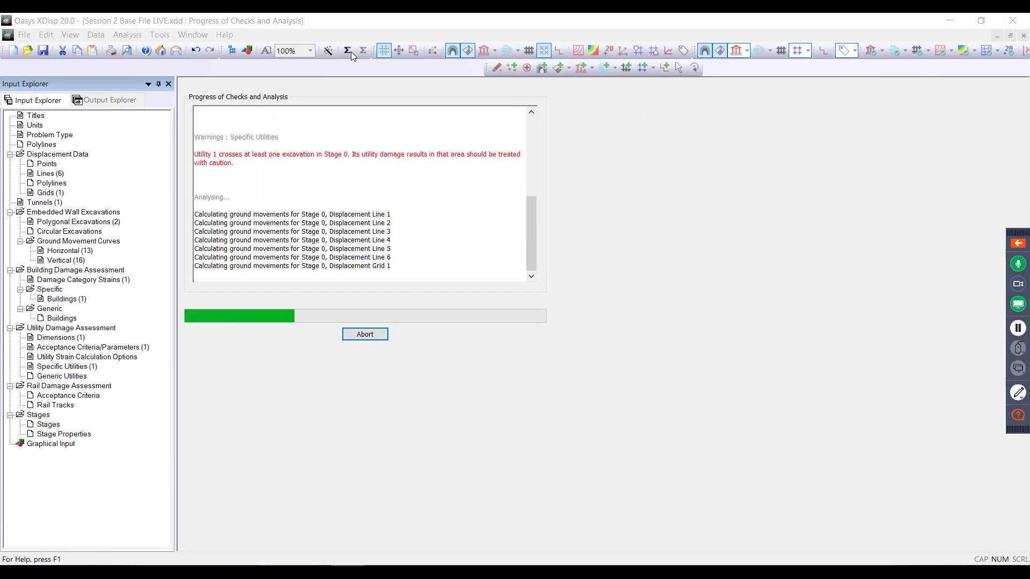
left_click(540, 328)
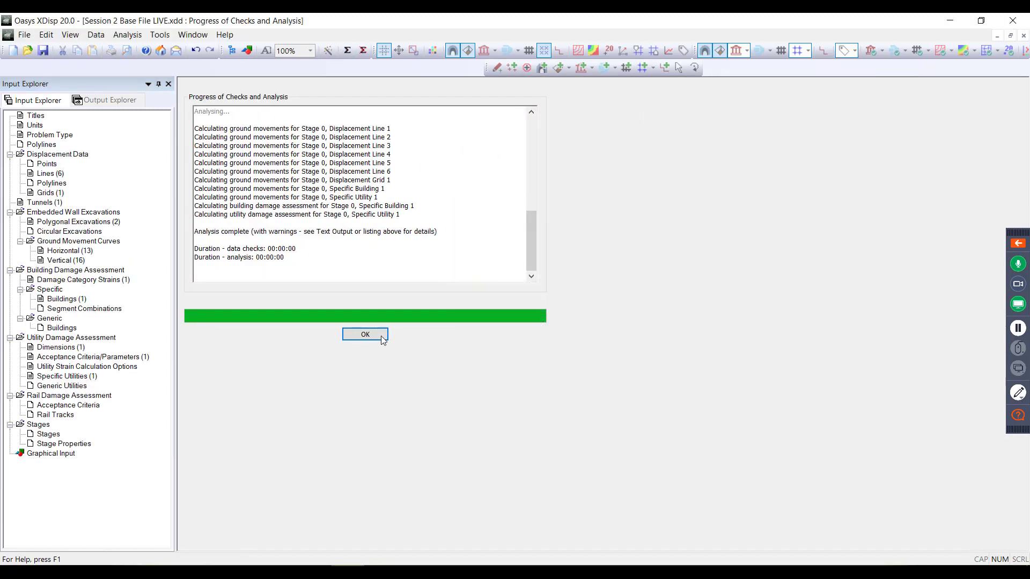
left_click(365, 334)
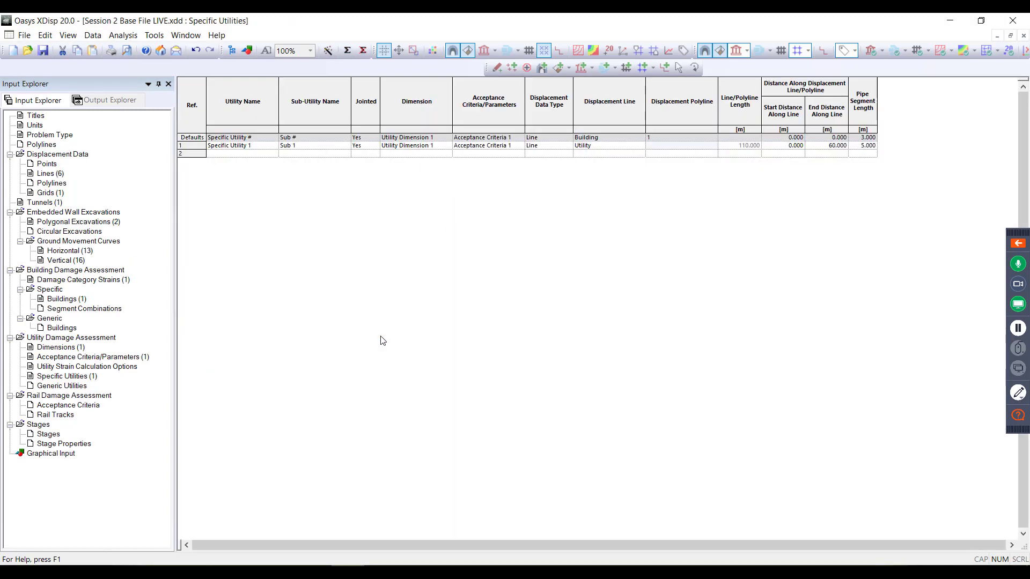
- Review the displacement, rotation and pullout charts for the specific utility
left_click(100, 102)
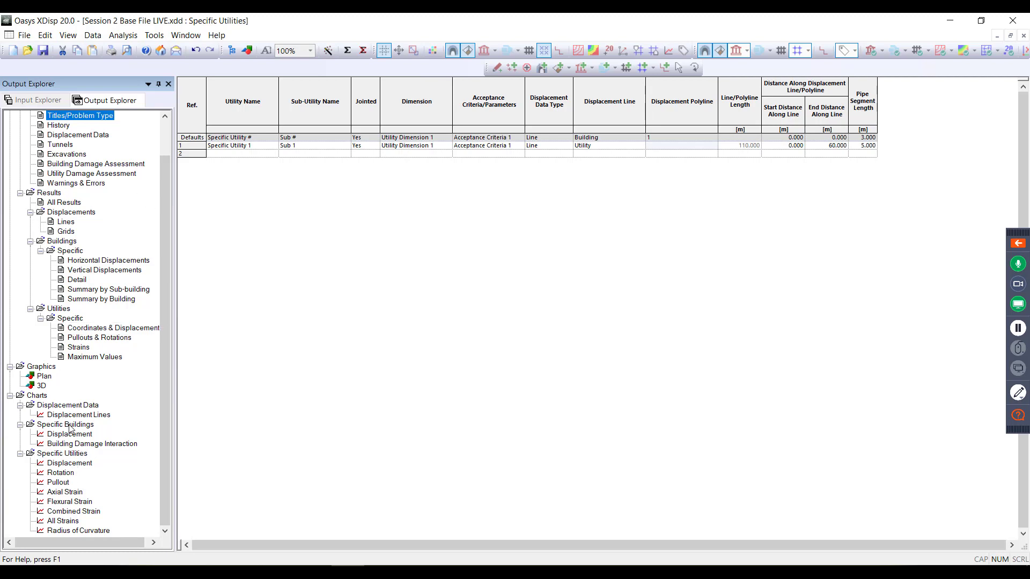
double_click(61, 474)
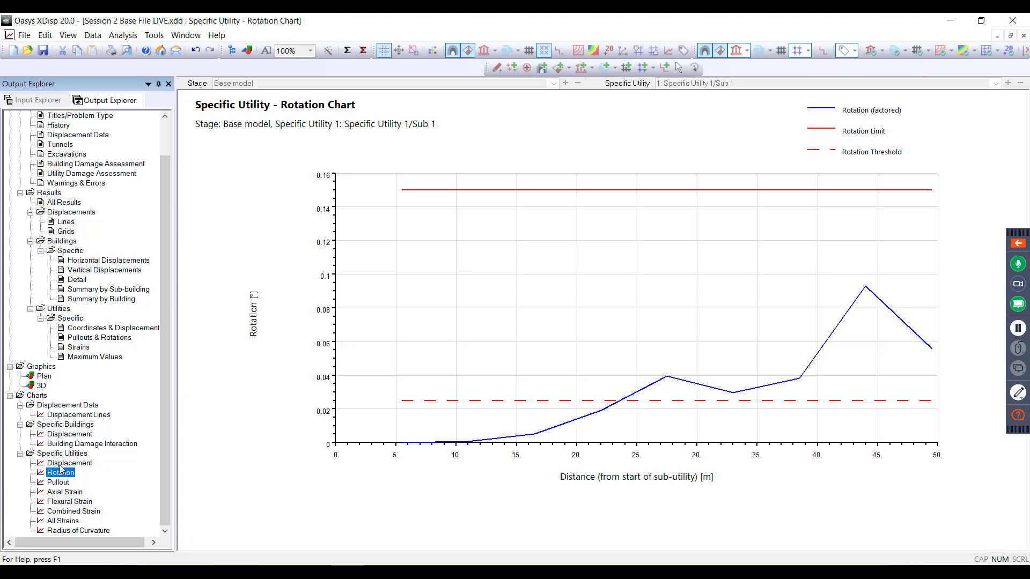
double_click(60, 466)
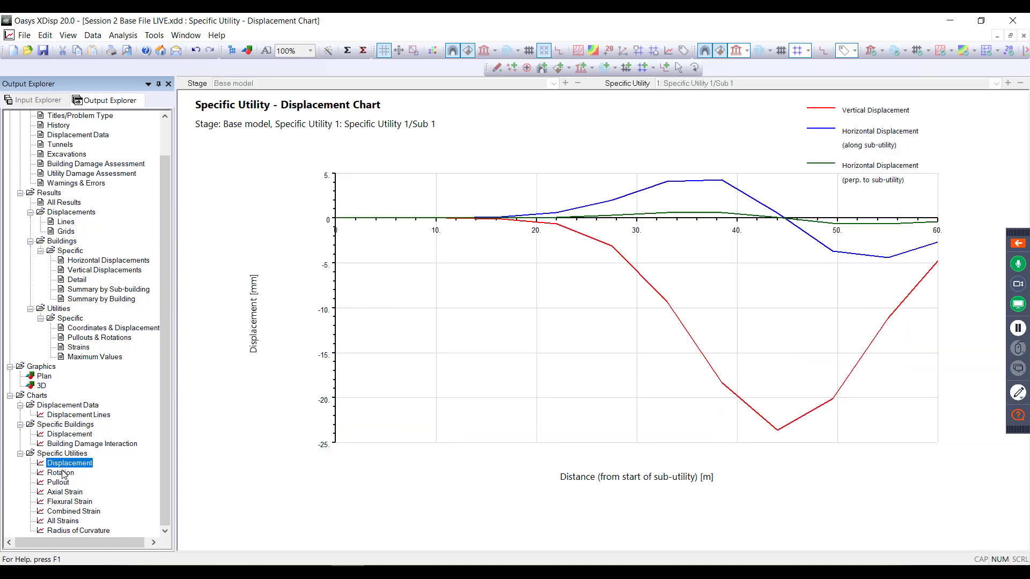
double_click(65, 474)
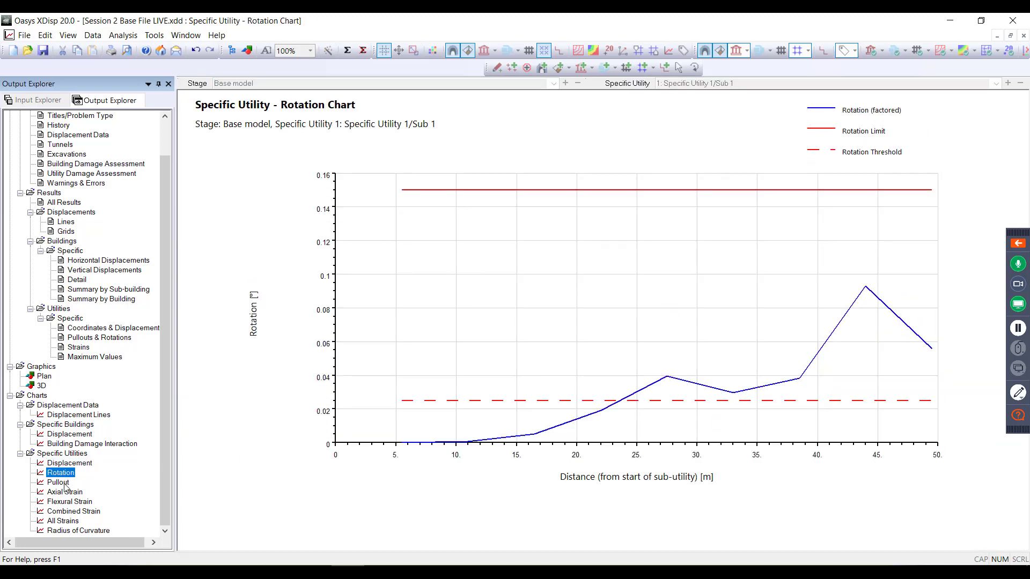
double_click(64, 483)
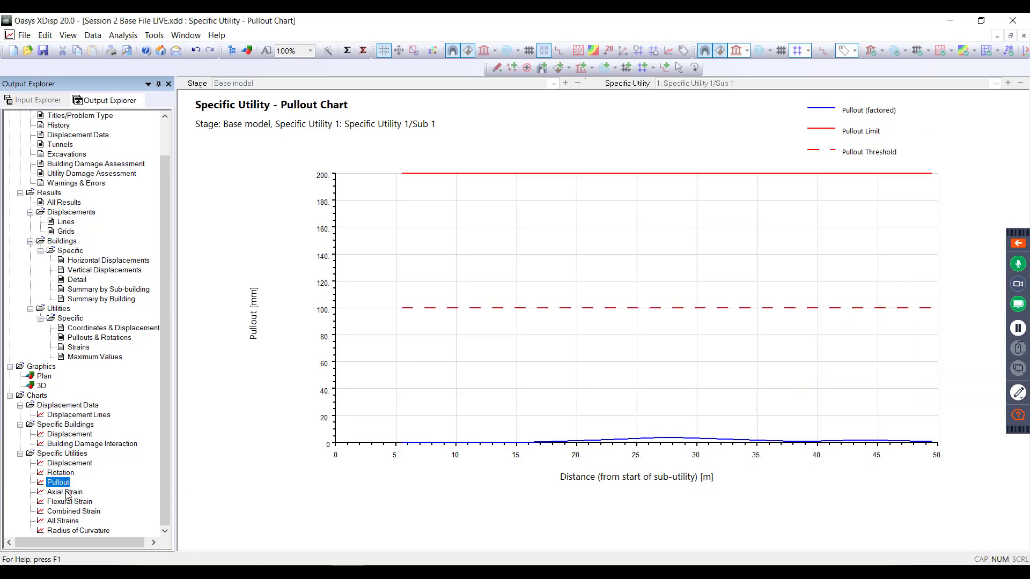
- Examine the specific utility's flexural, axial, combined and all-strains charts, finishing on the combined strain chart
left_click(66, 493)
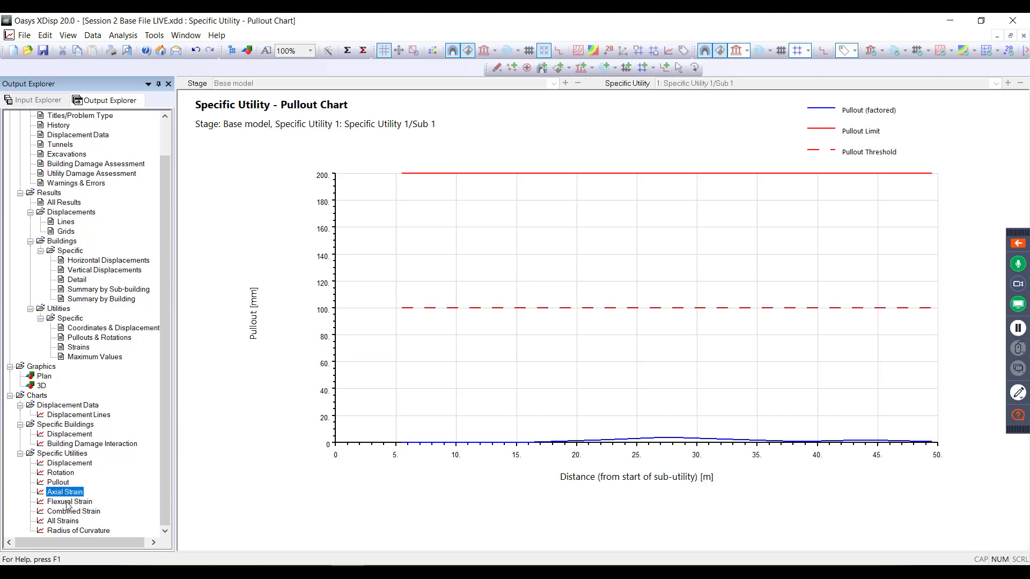
double_click(67, 505)
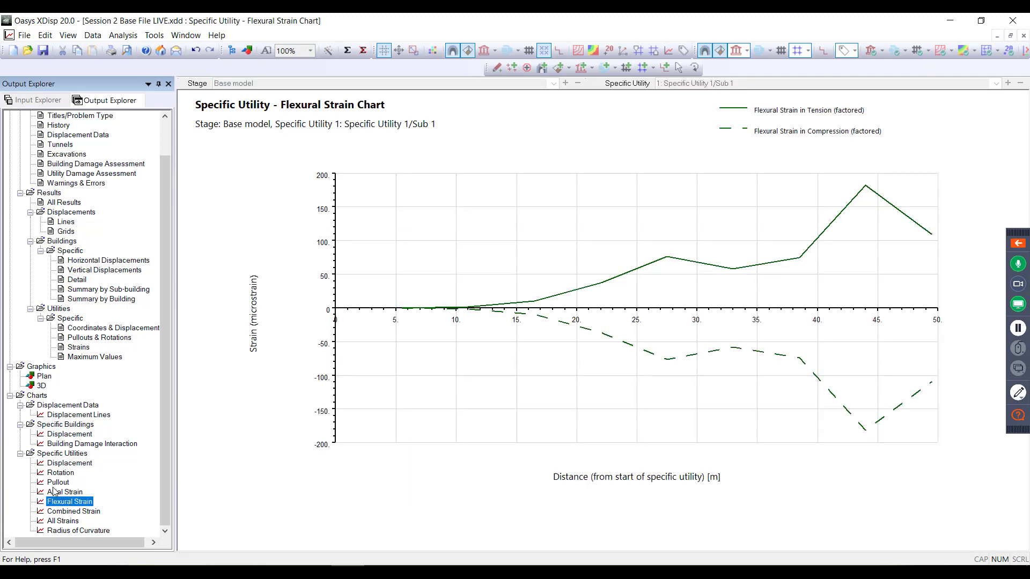
double_click(54, 492)
left_click(58, 512)
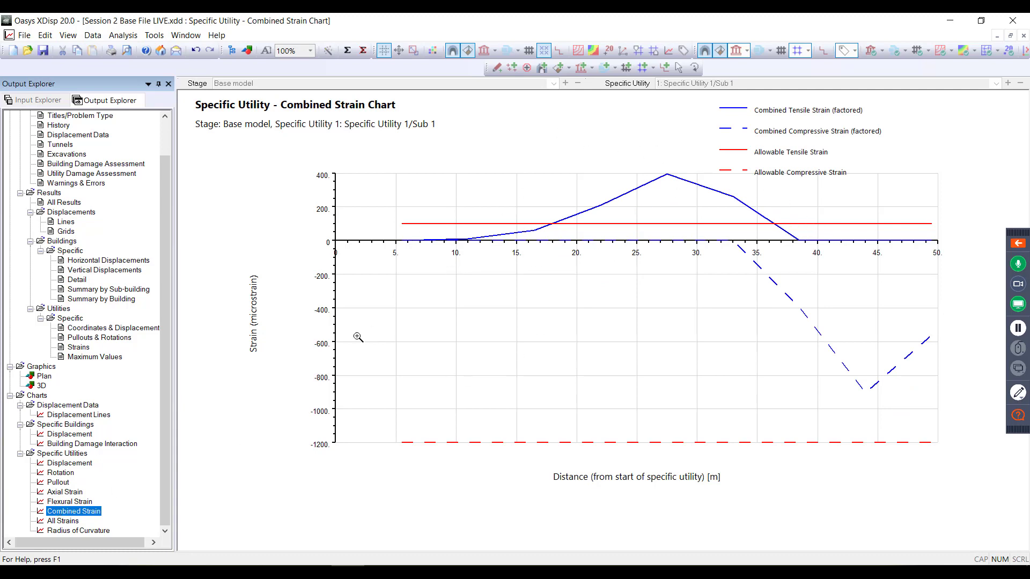
left_click(61, 522)
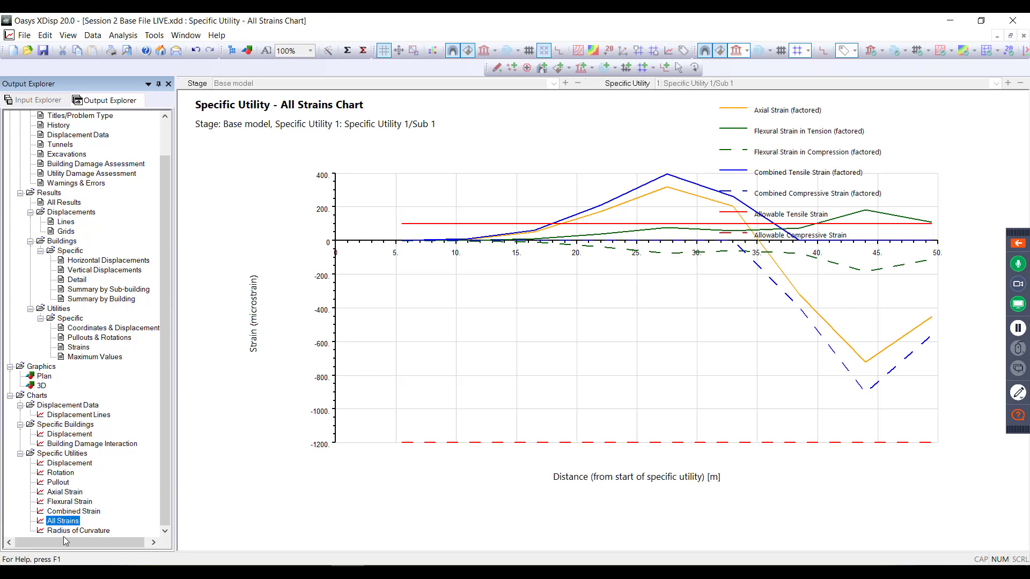
left_click(77, 532)
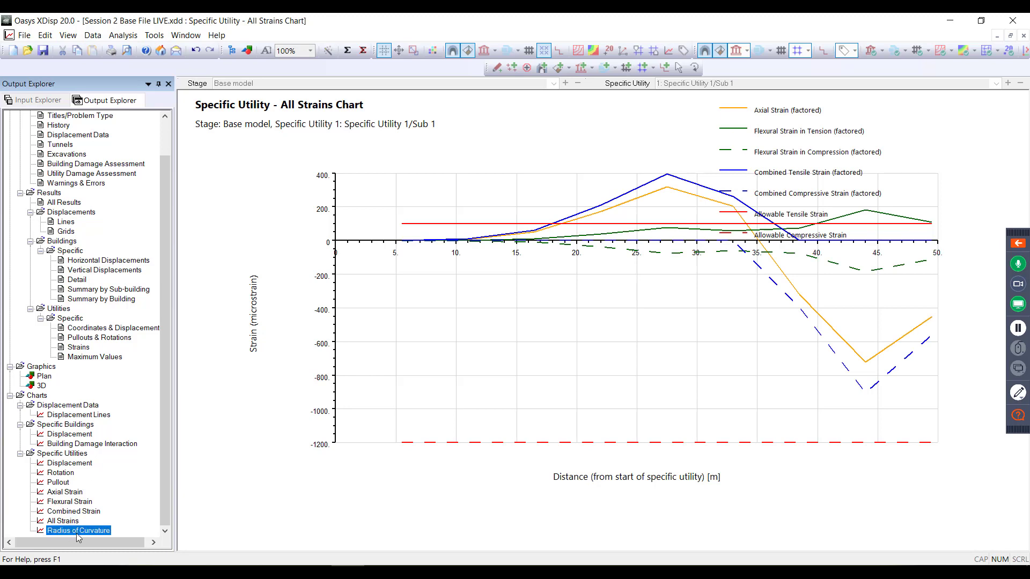
left_click(67, 513)
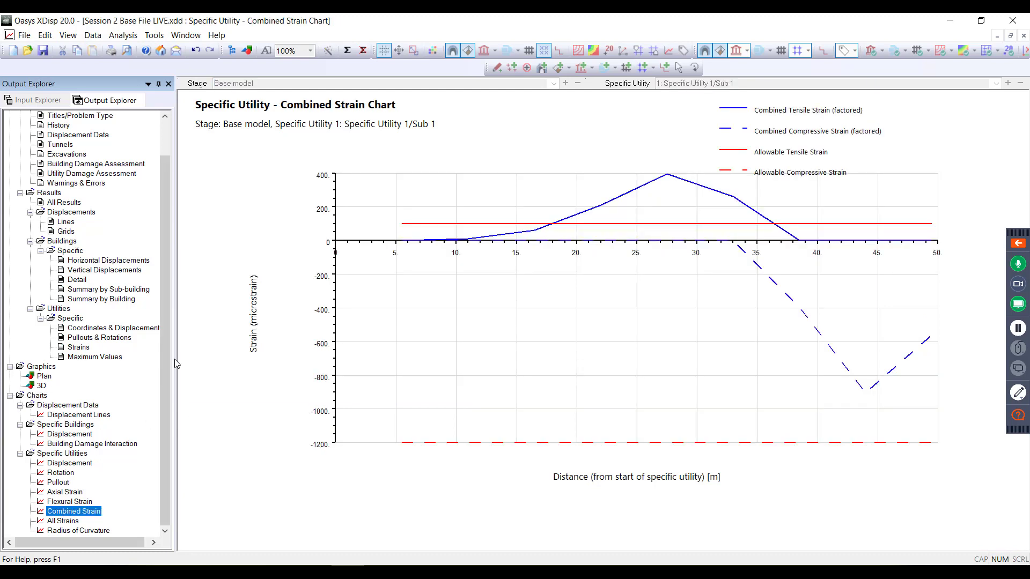
- Open the 3D output view and display the specific utilities with their Rotation damage results
double_click(41, 385)
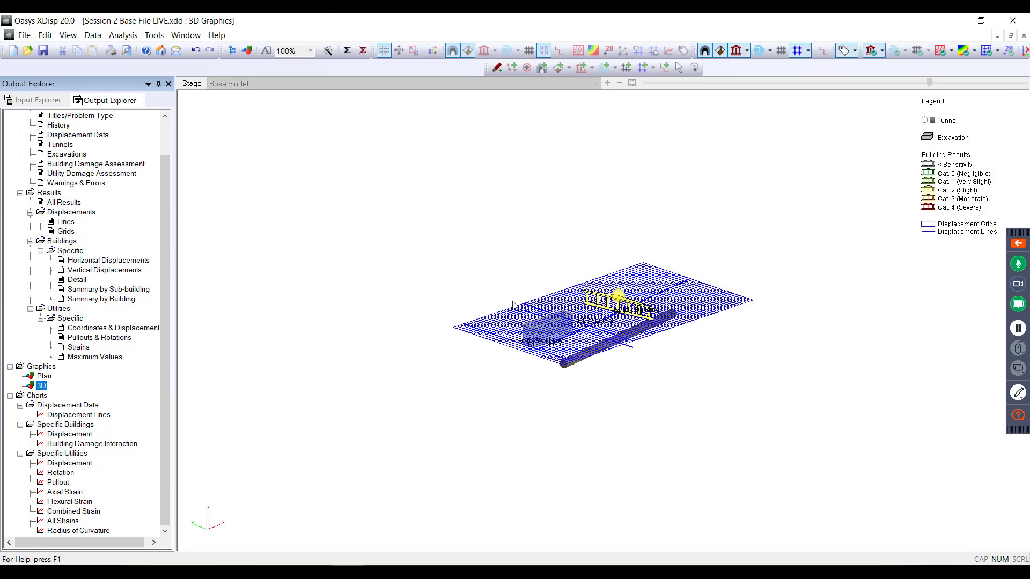
left_click(513, 305)
scroll(513, 306, "up", 7)
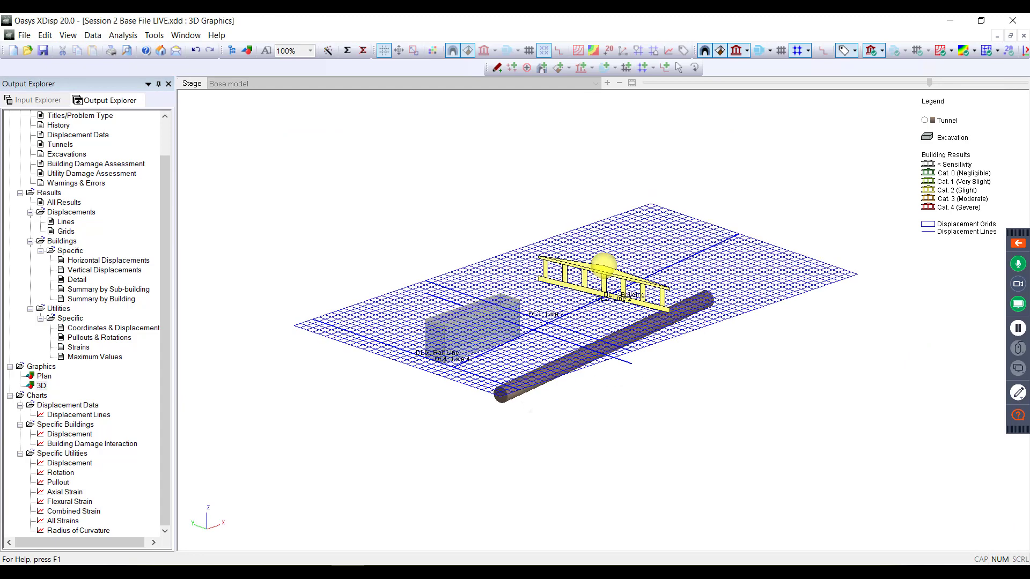
right_click(577, 486)
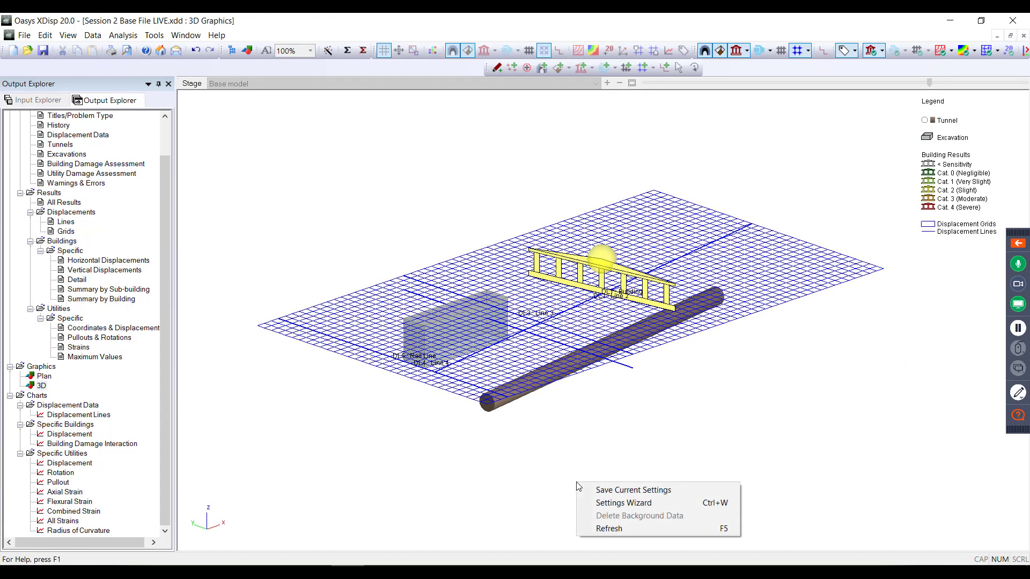
left_click(601, 503)
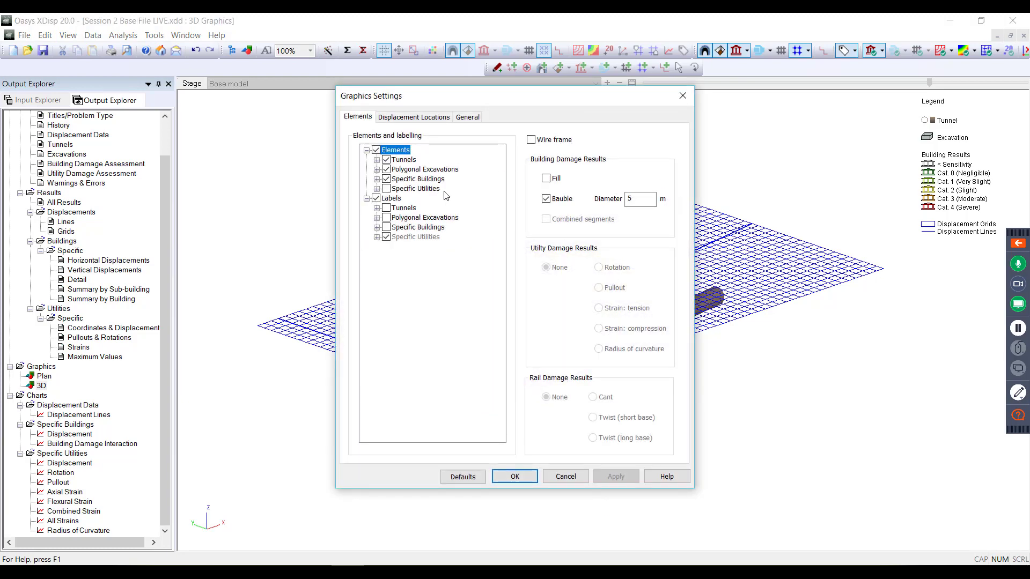
left_click(386, 189)
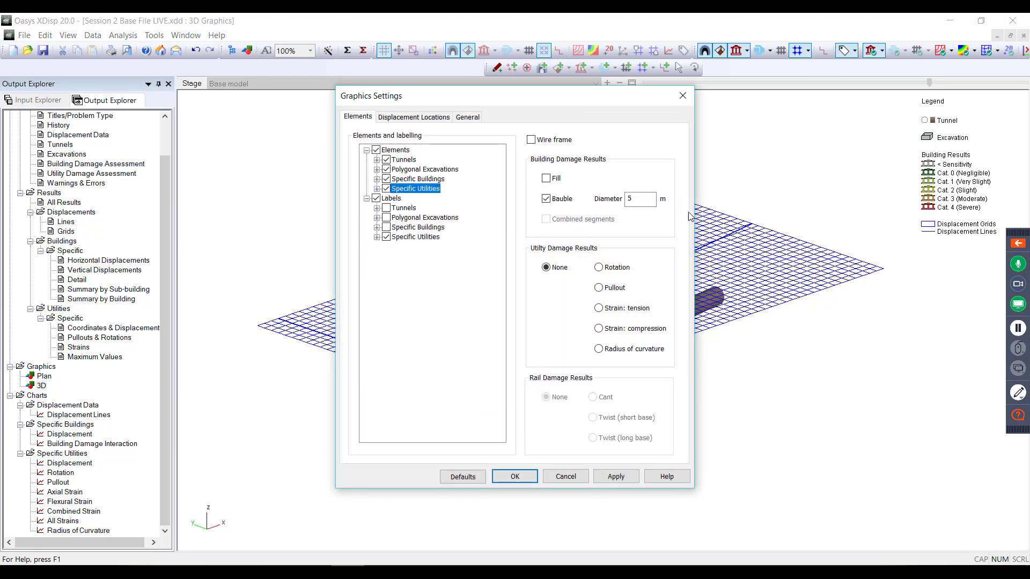
left_click_drag(580, 105, 230, 102)
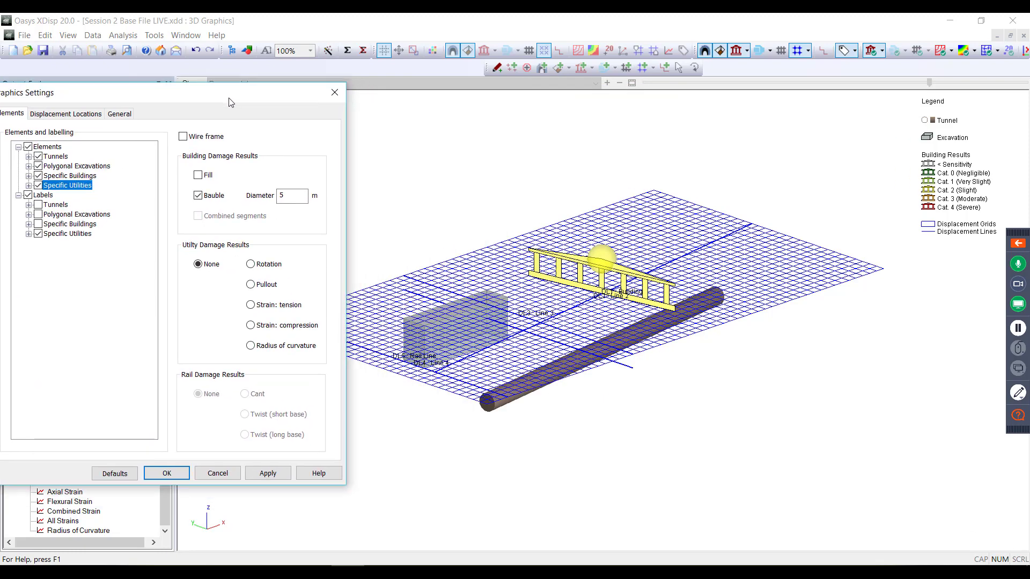
left_click(265, 473)
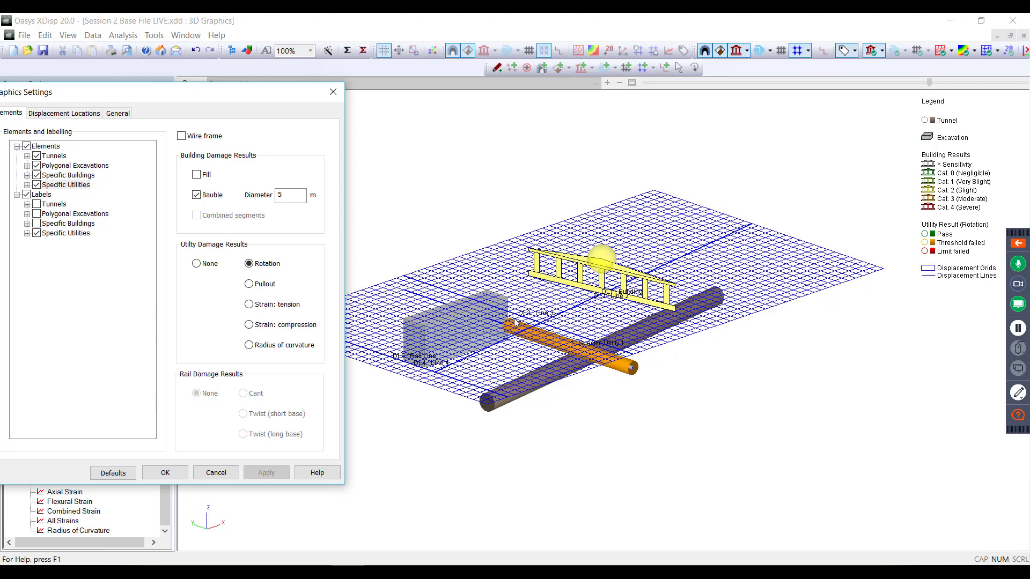
- Display the utility's pullout, tensile strain, compressive strain and radius of curvature results in turn, keeping Radius of curvature in the 3D view
left_click(249, 285)
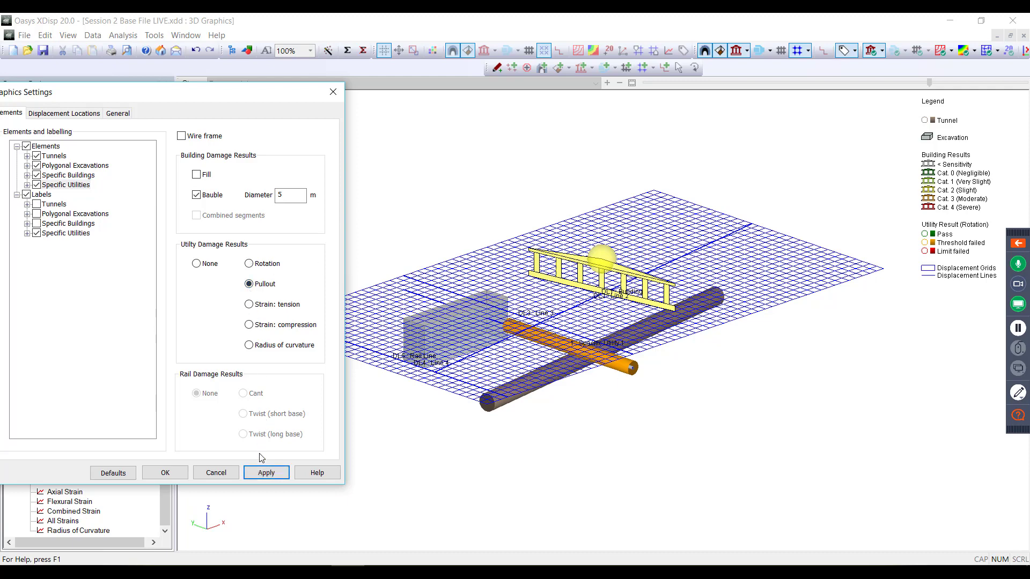
left_click(262, 472)
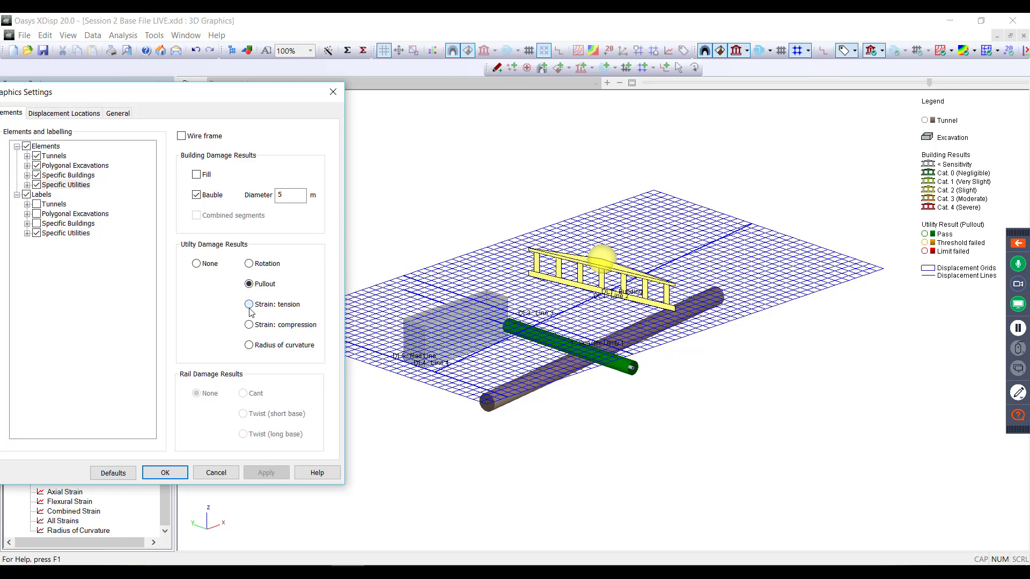
left_click(249, 305)
left_click(261, 474)
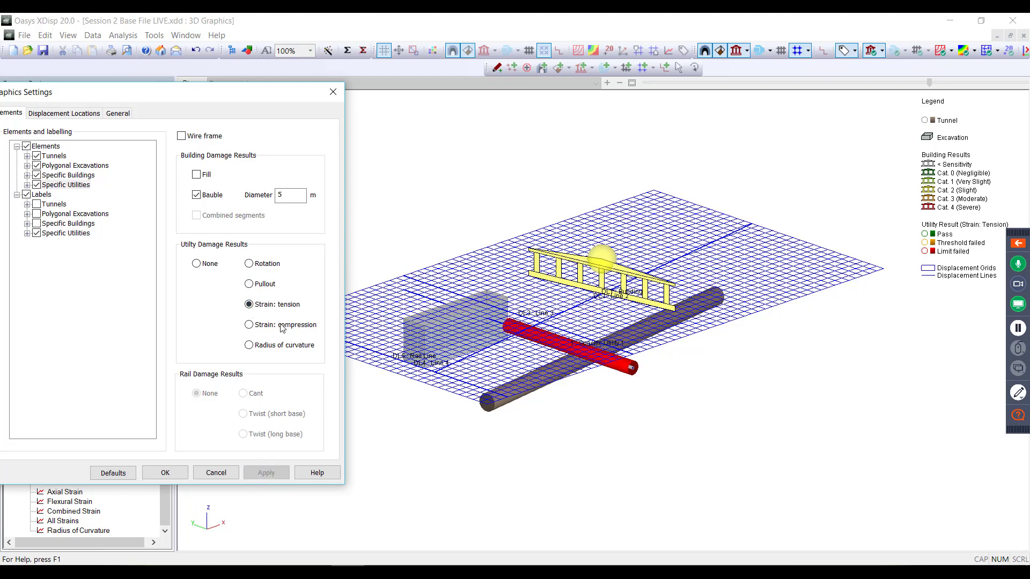
left_click(249, 324)
left_click(256, 474)
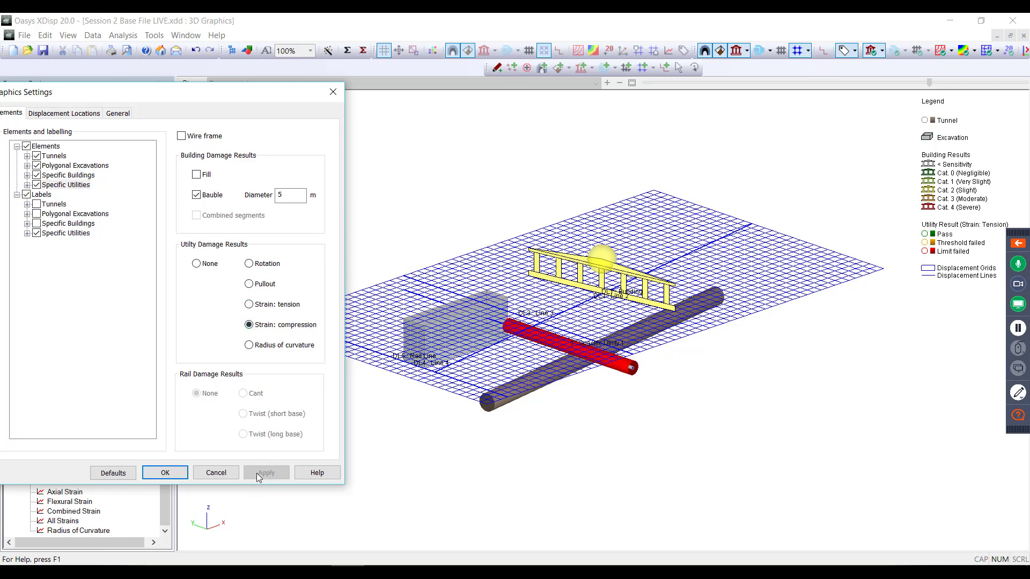
left_click(249, 346)
left_click(269, 472)
left_click_drag(258, 99, 391, 90)
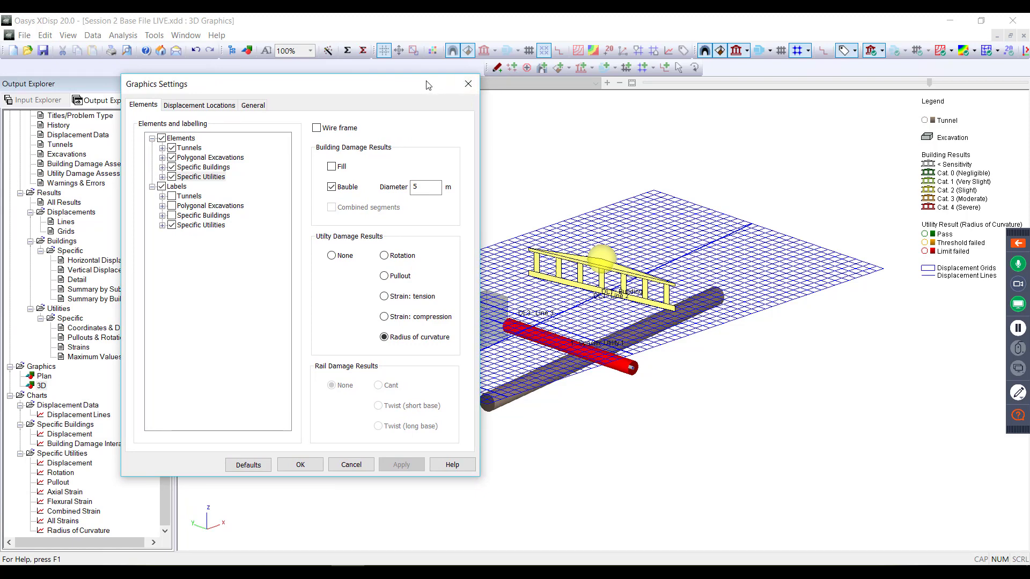
left_click_drag(428, 85, 427, 122)
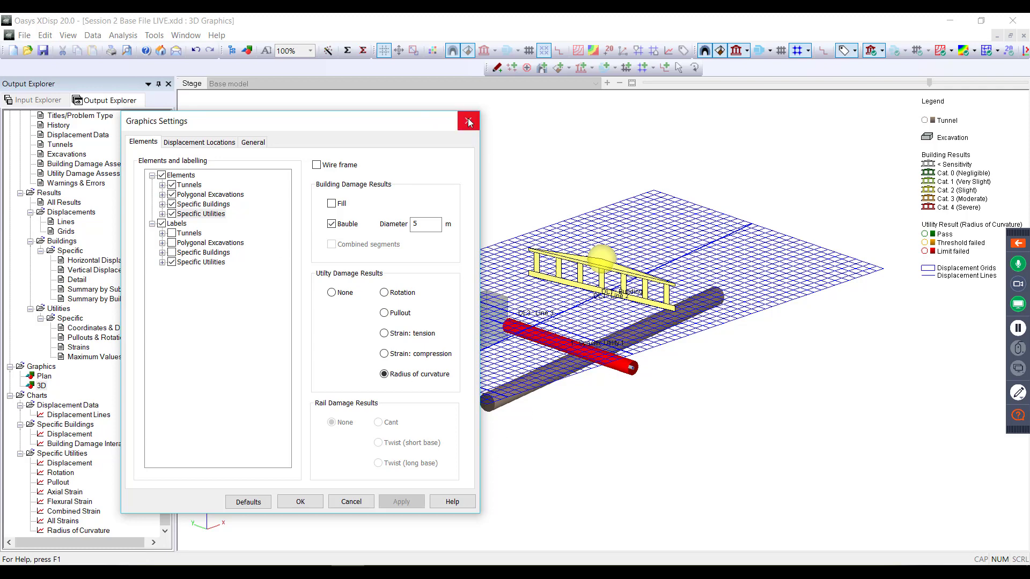
left_click(312, 503)
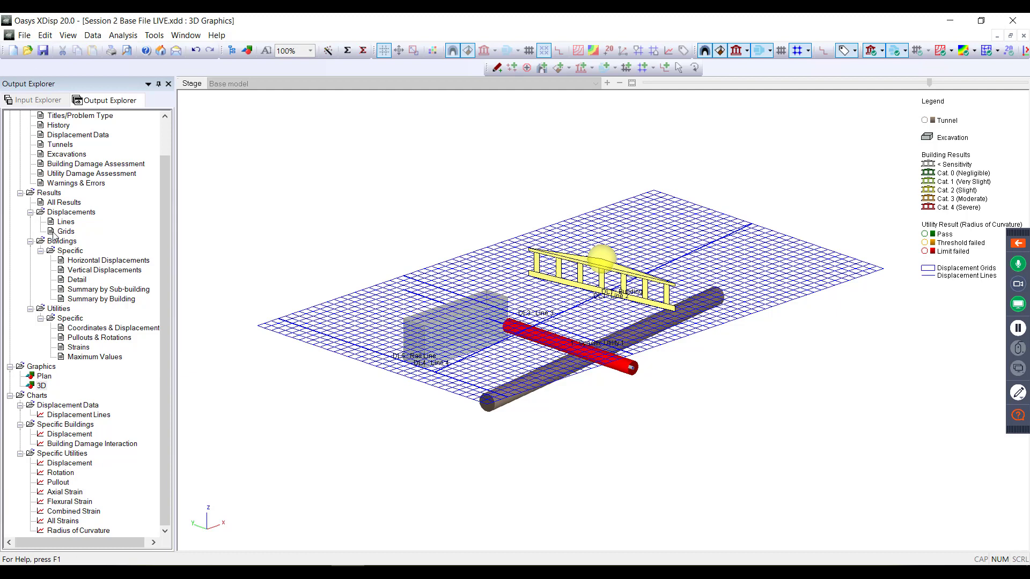
- Examine the chart export selections, including the building damage filter categories and the stage choice, and leave without exporting
left_click(25, 35)
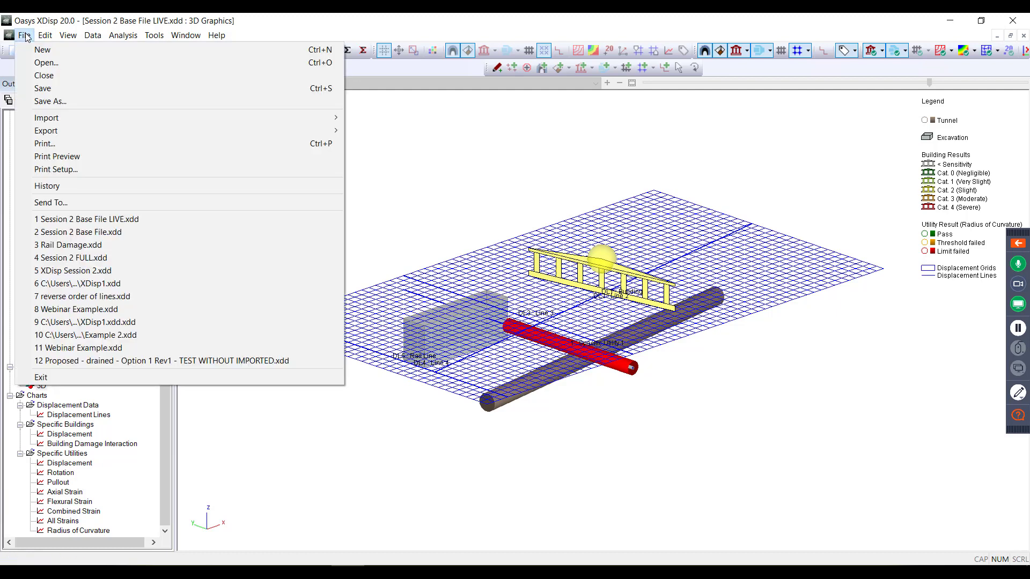
mouse_move(62, 132)
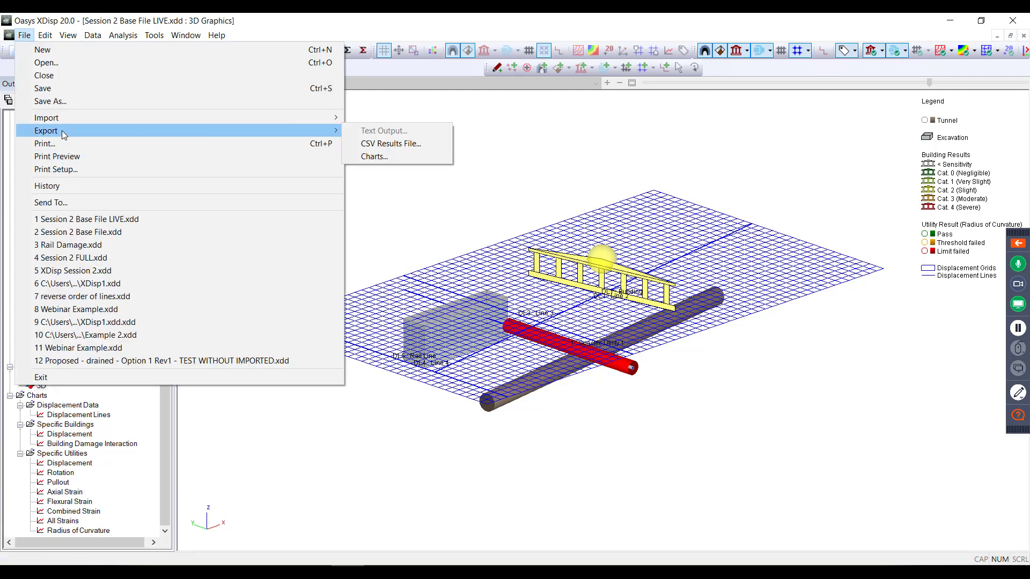
left_click(374, 155)
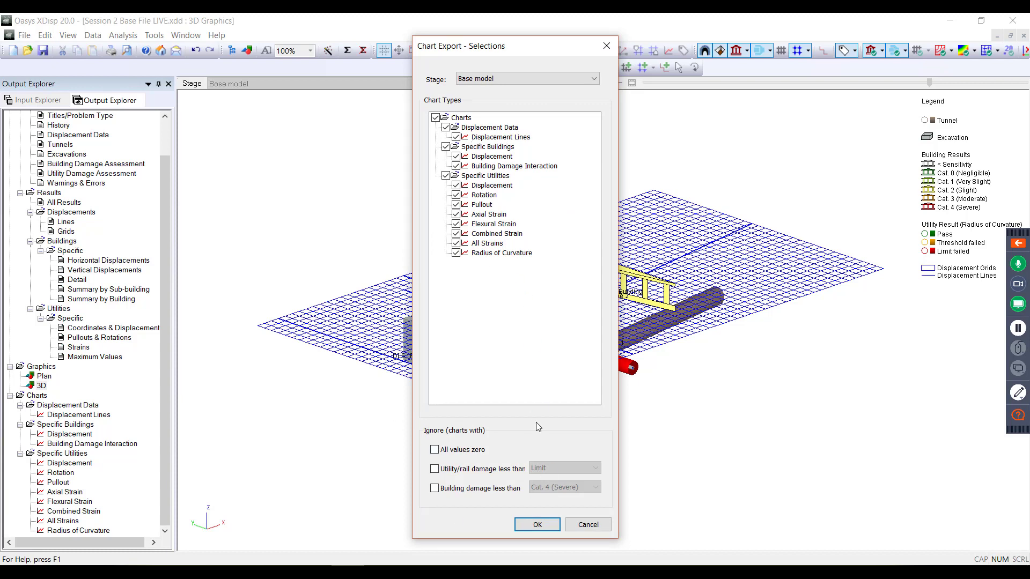
left_click(434, 489)
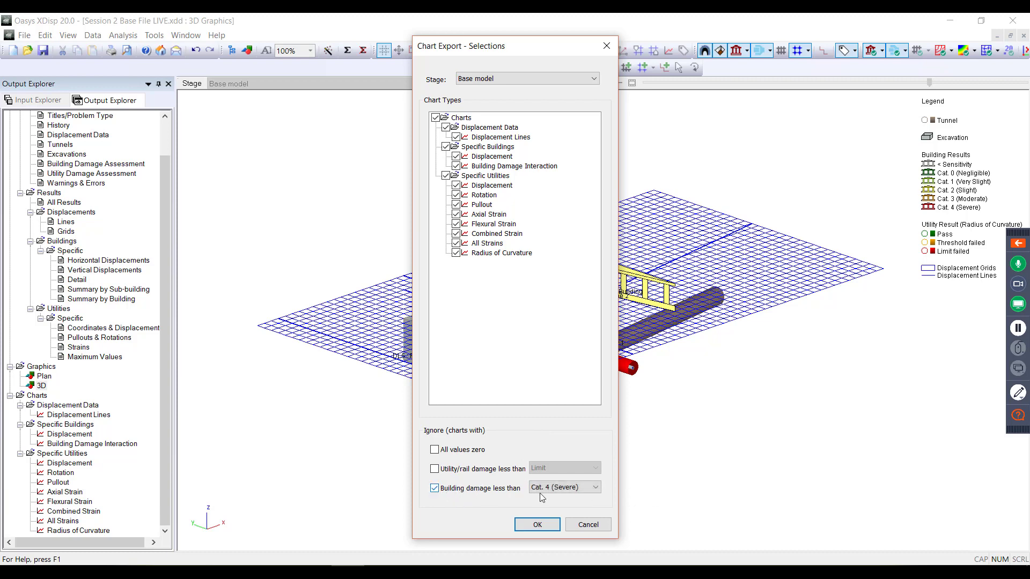
left_click(569, 487)
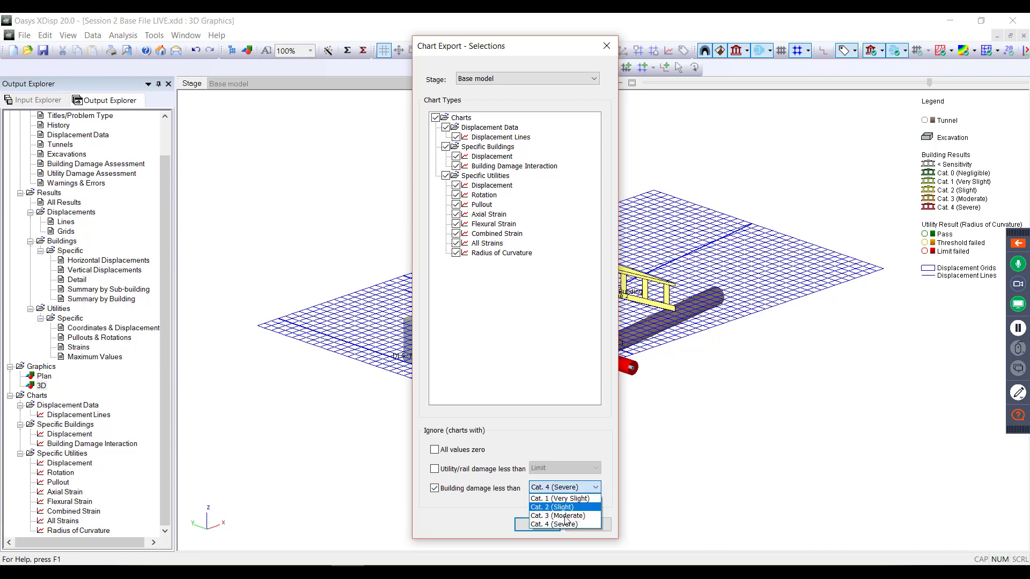
left_click(477, 508)
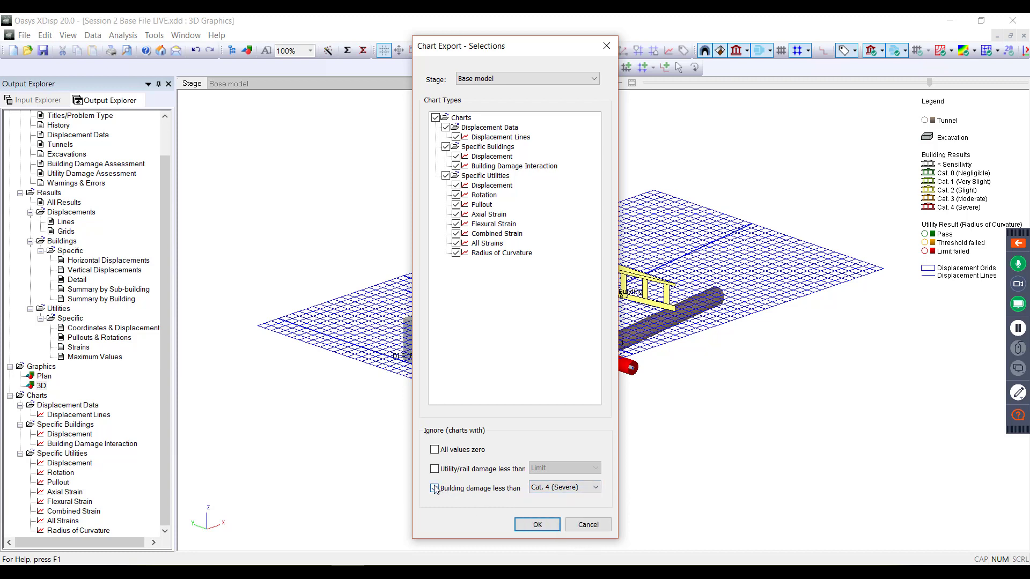
left_click(435, 488)
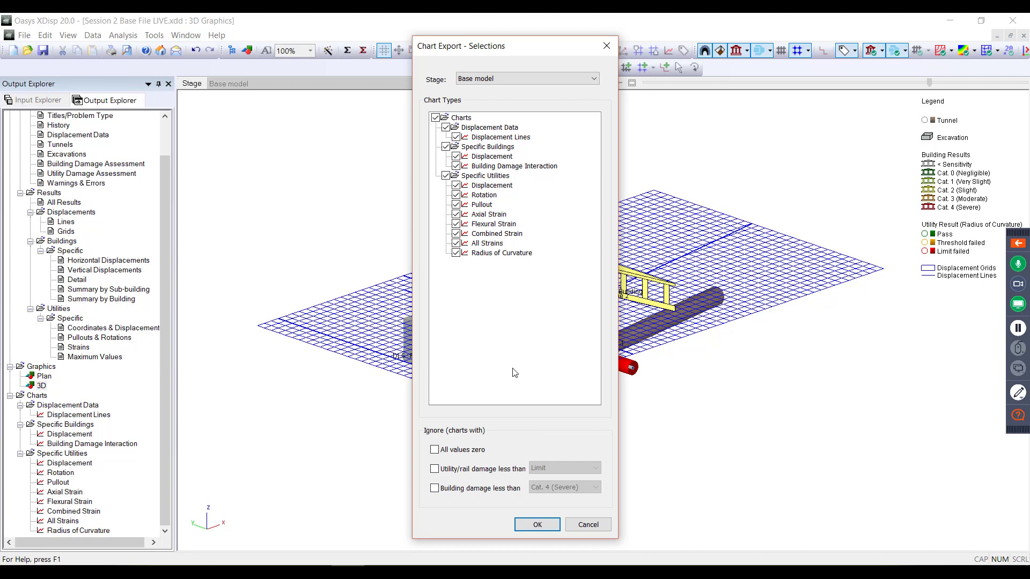
left_click(581, 83)
left_click(580, 81)
left_click(584, 526)
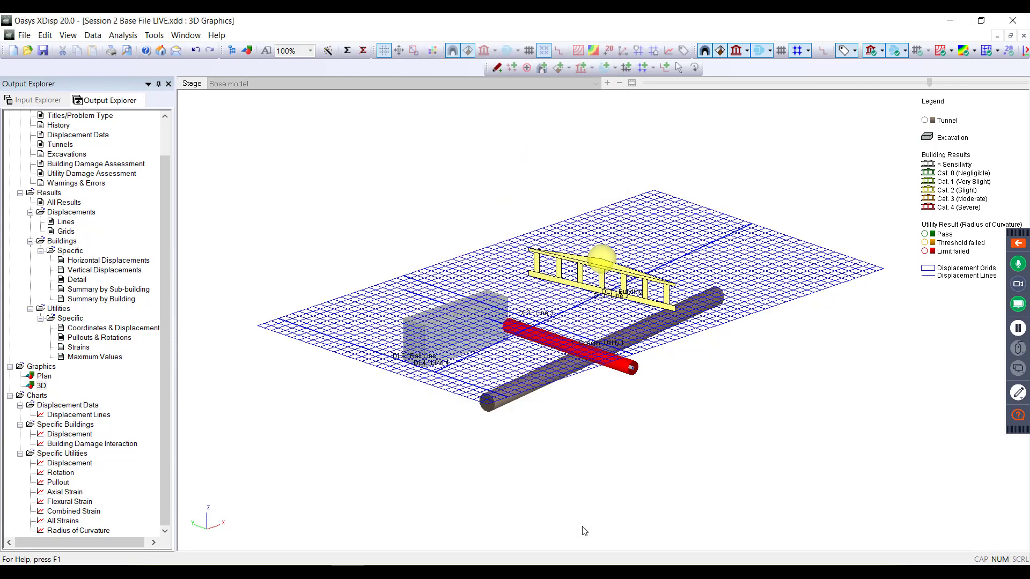
- Return to the model's input data list and delete the analysis results
left_click_drag(1, 214, 5, 228)
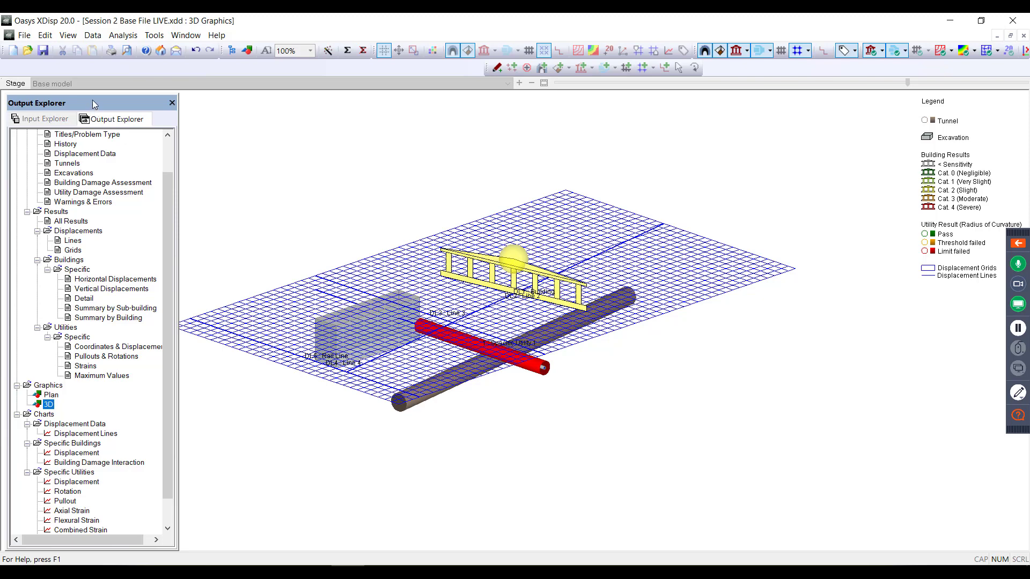
left_click_drag(94, 103, 24, 312)
left_click(47, 103)
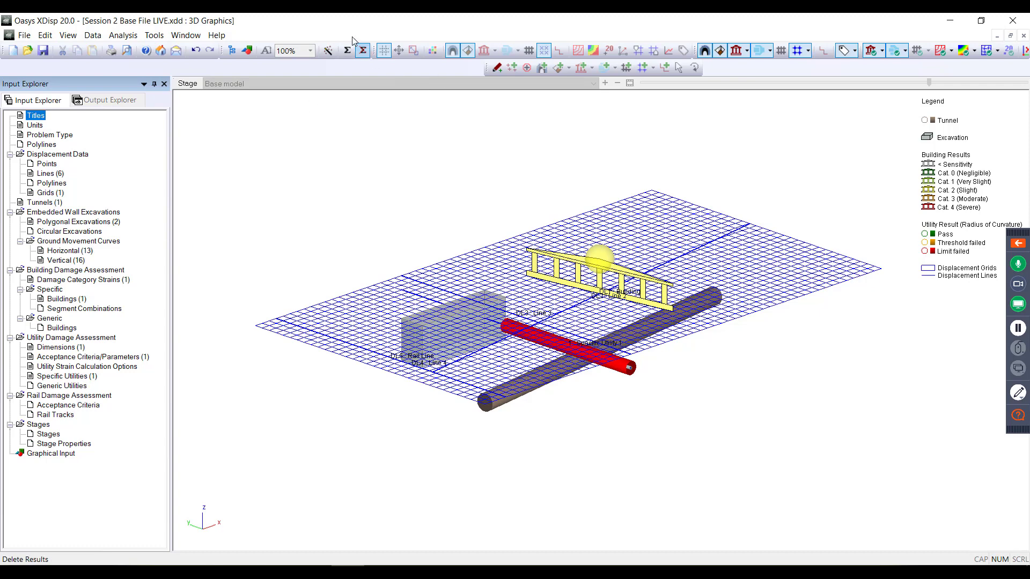
left_click(362, 50)
left_click(538, 331)
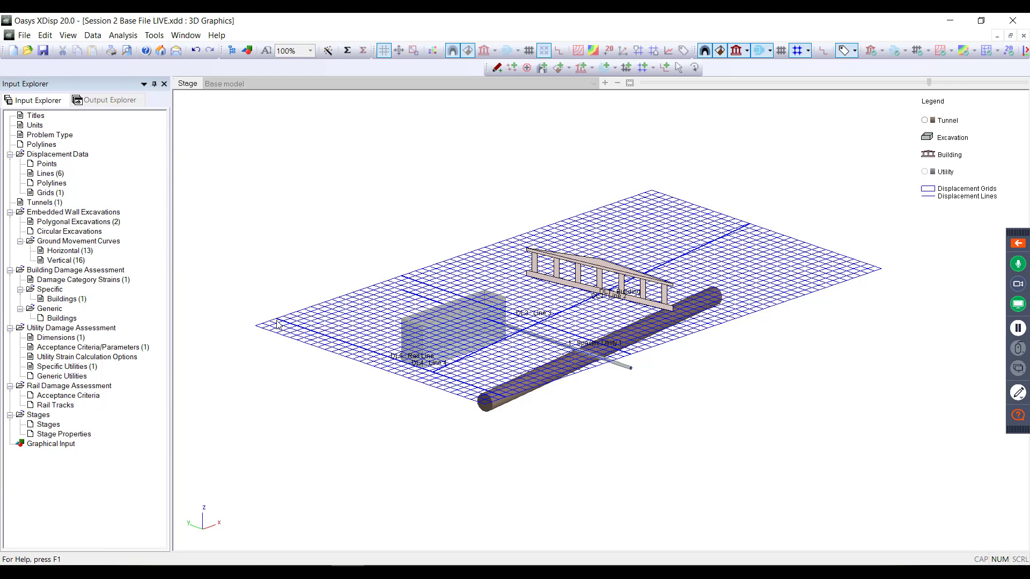
- Check the Rail Line displacement line's coordinates and add a matching polyline with coordinates (20,0,100)(20,110,100)
double_click(50, 174)
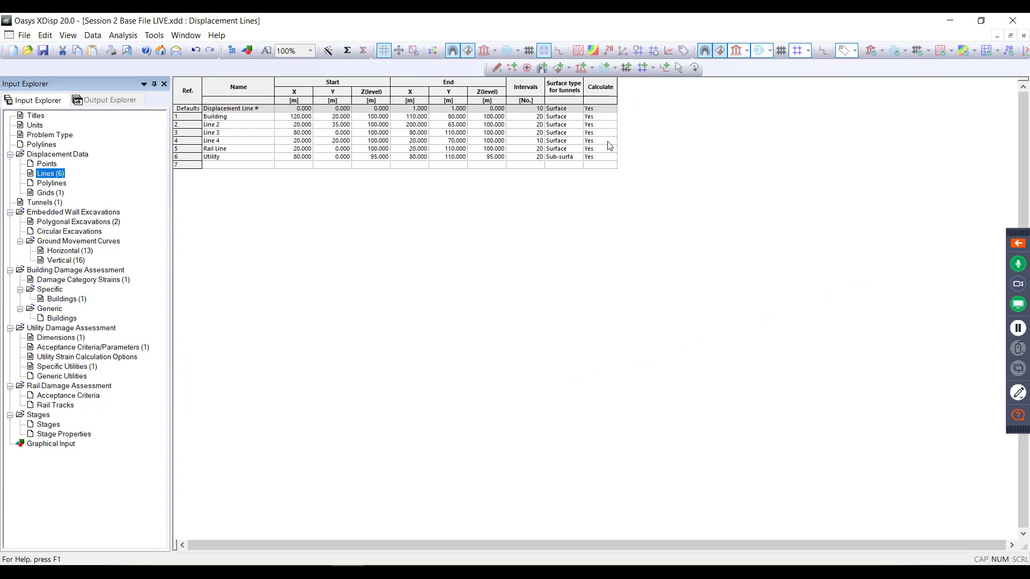
left_click(41, 145)
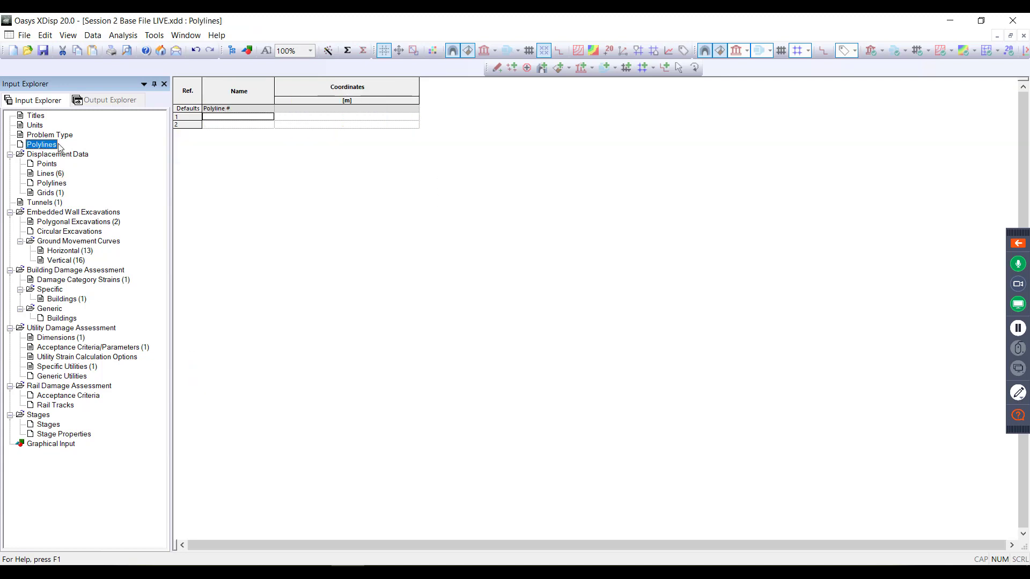
key("r")
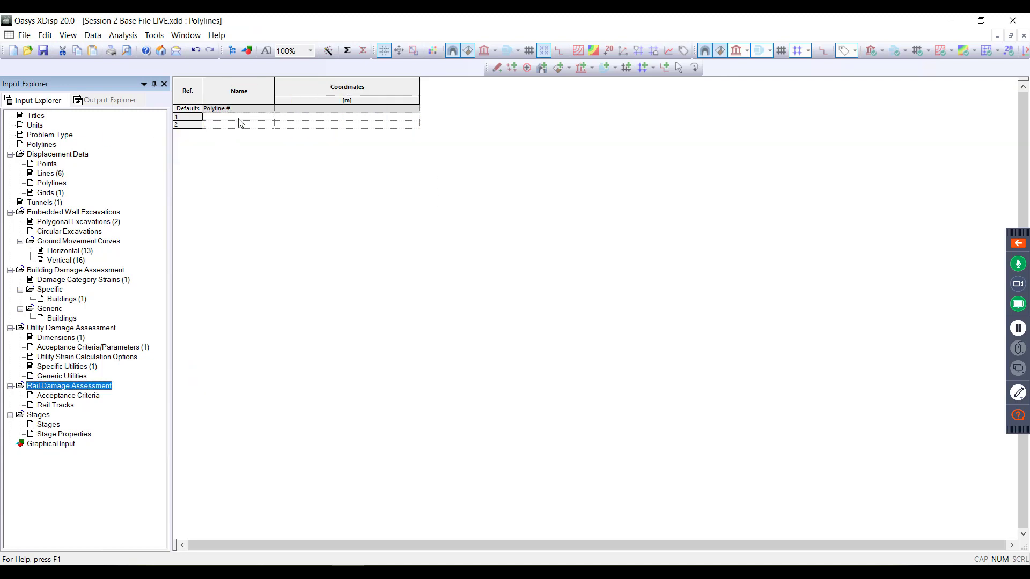
left_click(240, 124)
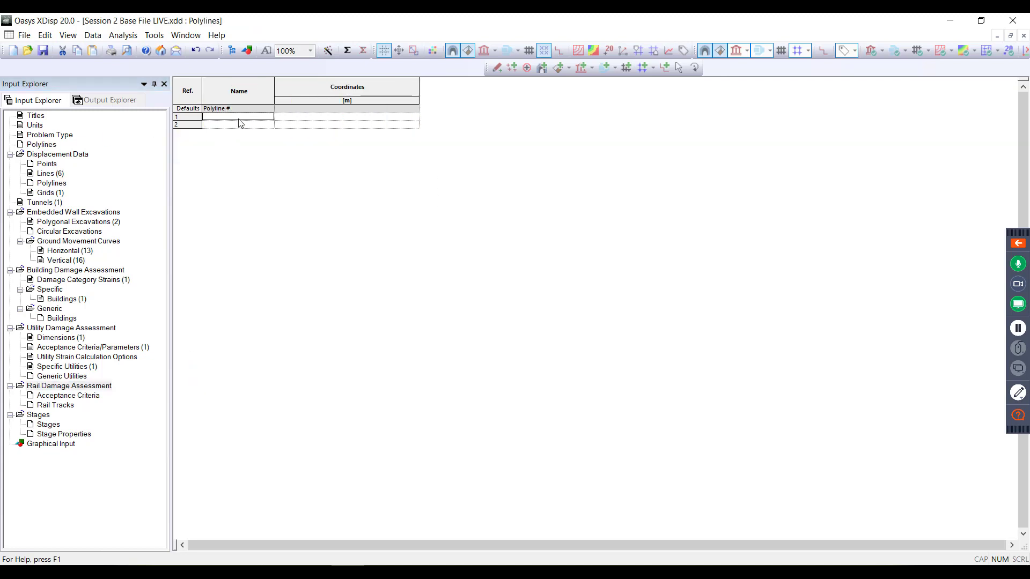
key("Tab")
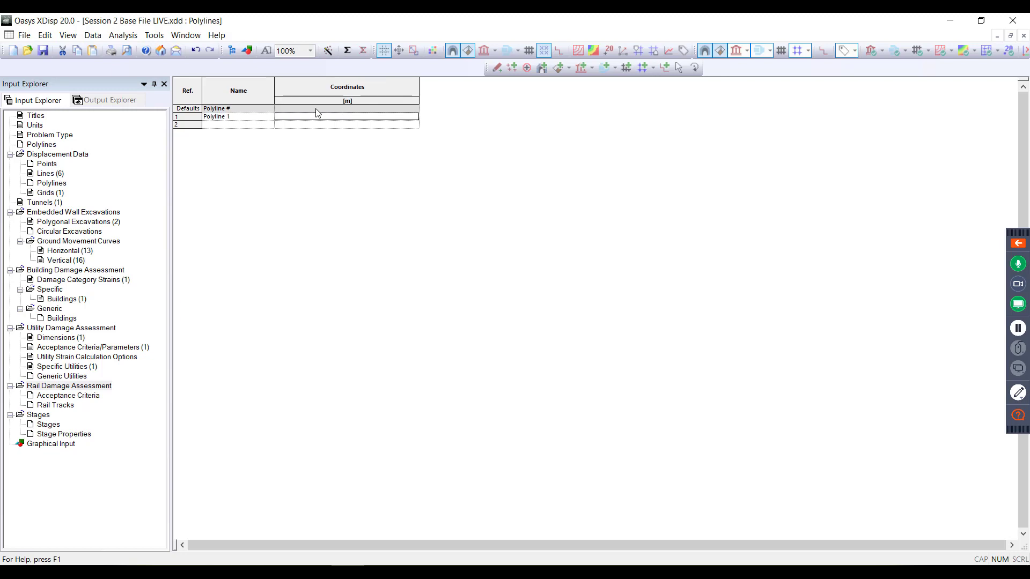
type("(20,0,100)(20,110,100")
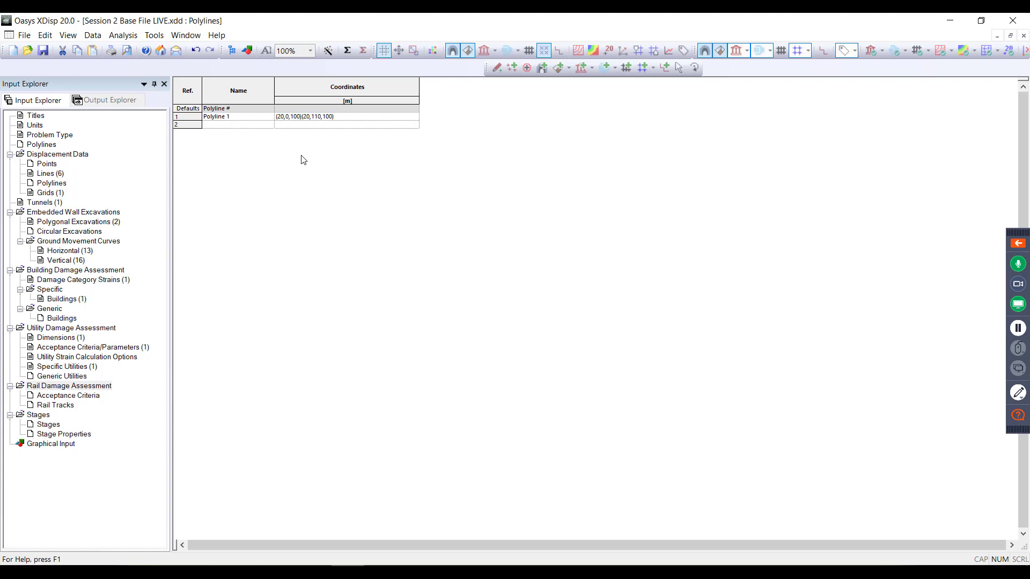
key("Return")
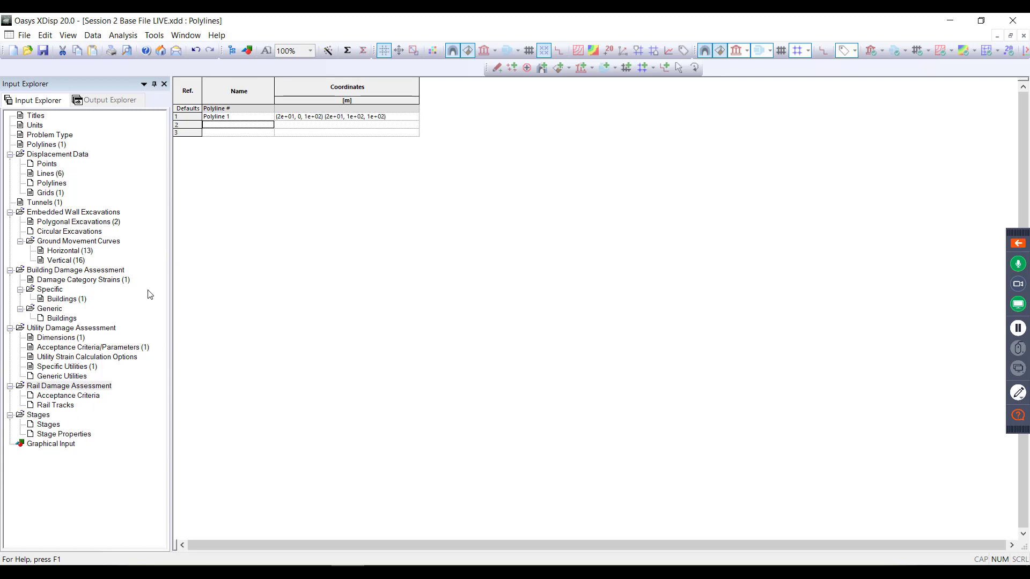
- Inspect the new polyline's location in the 3D graphical input view
double_click(35, 446)
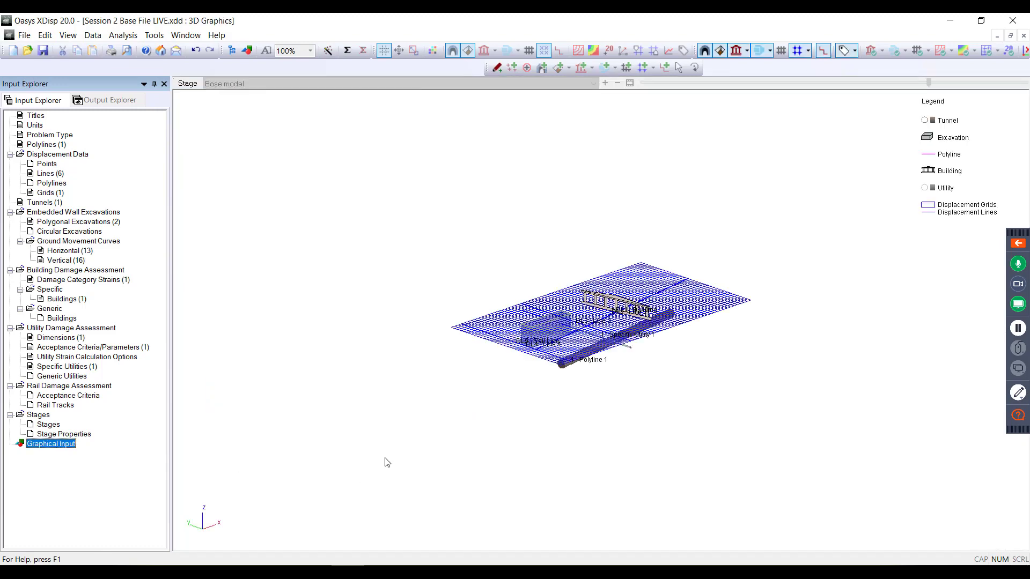
left_click(471, 403)
scroll(471, 404, "up", 4)
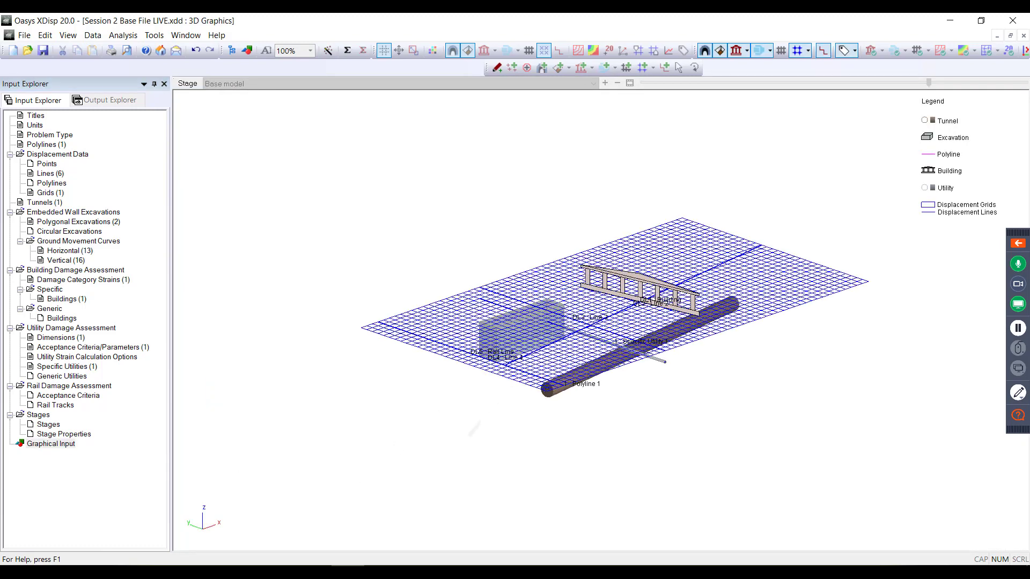
scroll(539, 338, "up", 3)
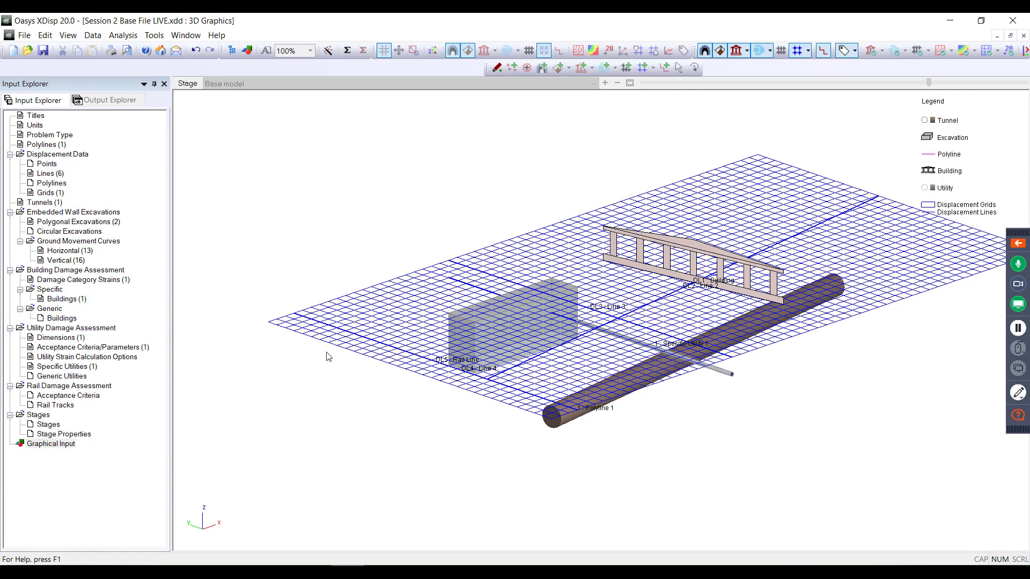
- Add a rail acceptance criteria set with the default cant, short-base twist (3.5 m) and long-base twist (10 m) thresholds and limits
double_click(69, 396)
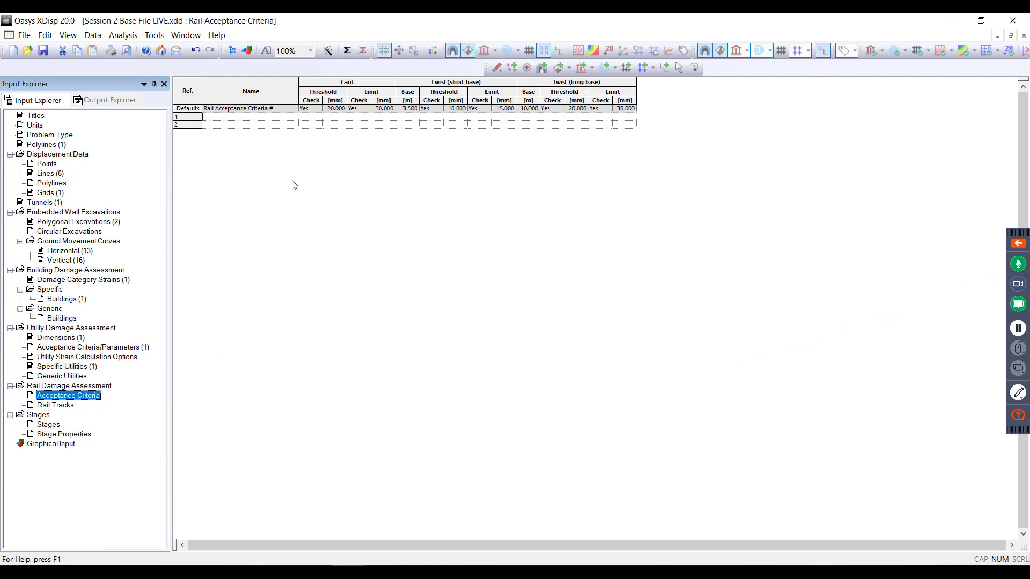
left_click(260, 119)
key("Tab")
key("Tab")
key("Tab")
key("Tab")
key("Tab")
key("Tab")
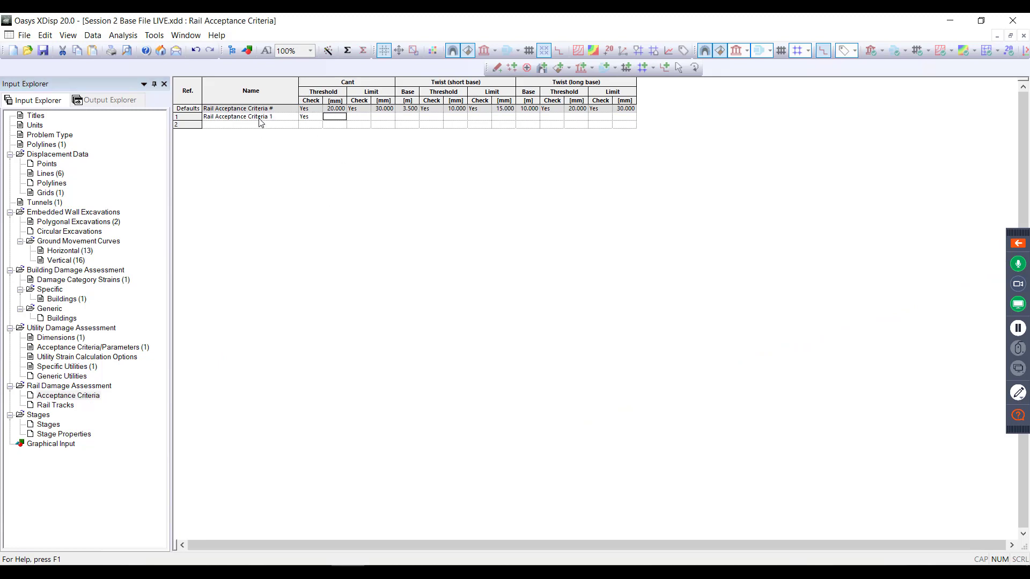
key("Tab")
key("Tab")
key("Tab")
key("Tab")
key("Tab")
key("Tab")
key("Tab")
key("Tab")
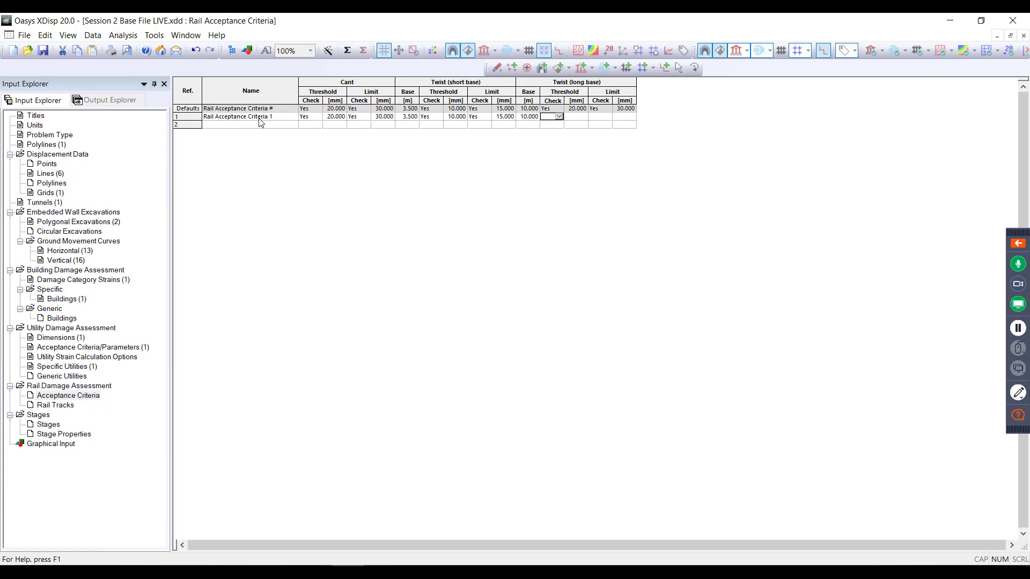
key("Tab")
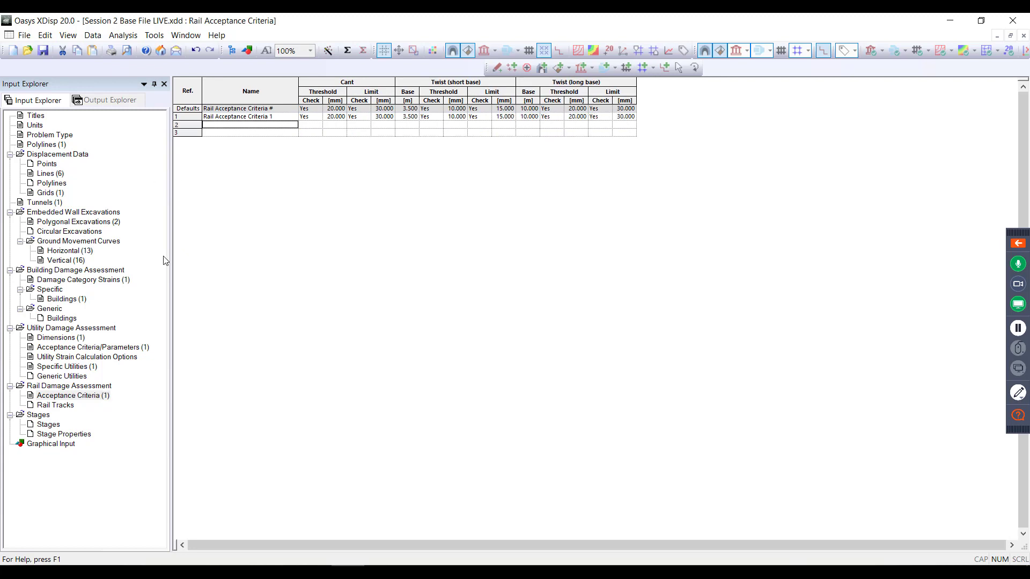
- Add a rail track with the default names along Polyline 1, starting at 0 m and ending at 100 m
left_click(56, 405)
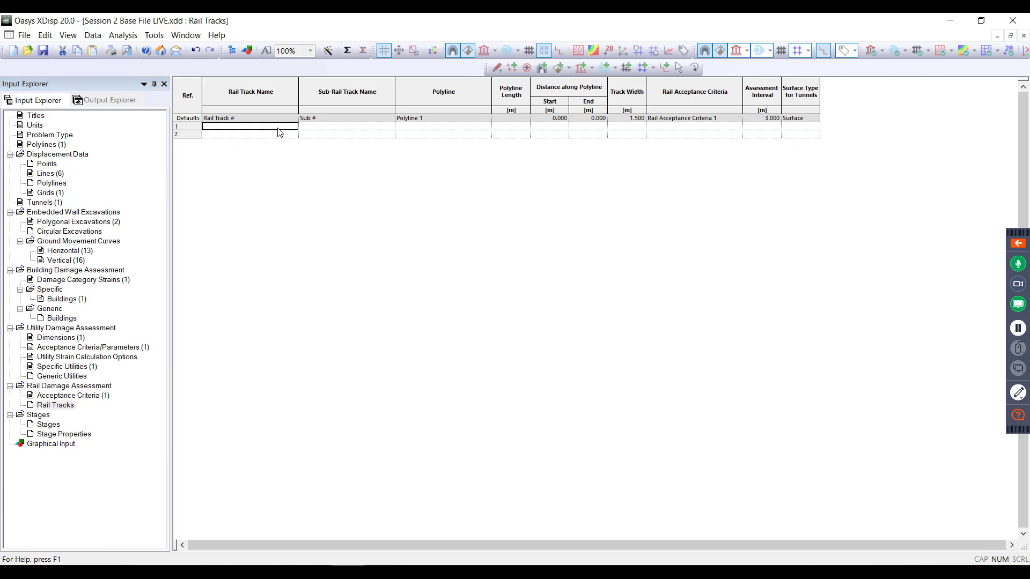
key("Tab")
key("Tab")
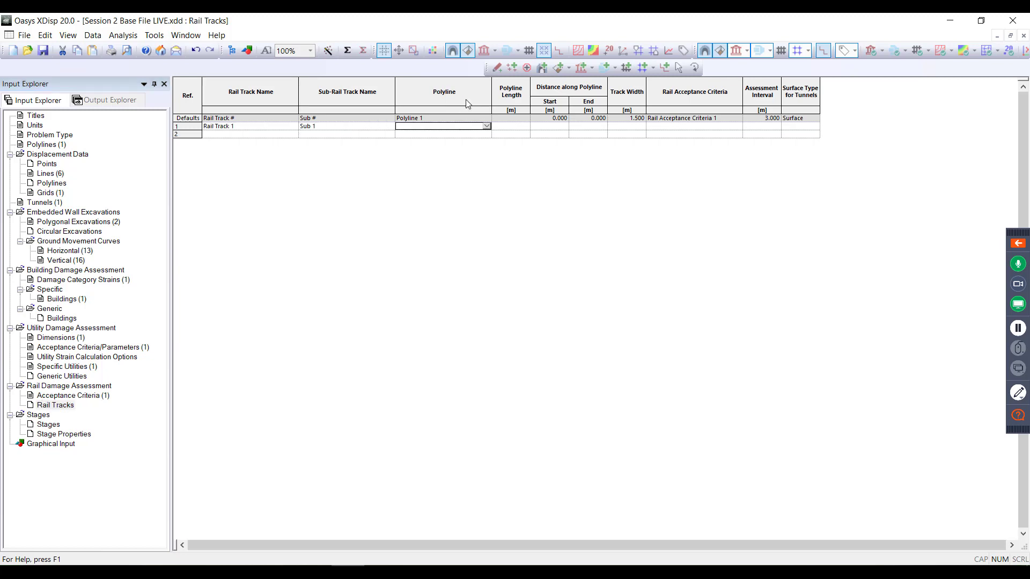
key("Tab")
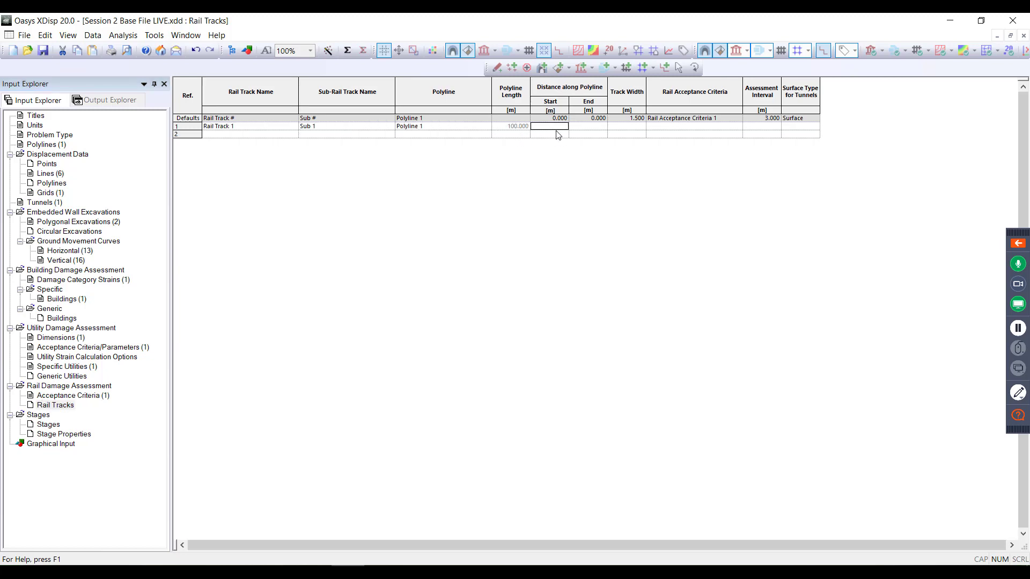
key("Tab")
type("100")
key("Tab")
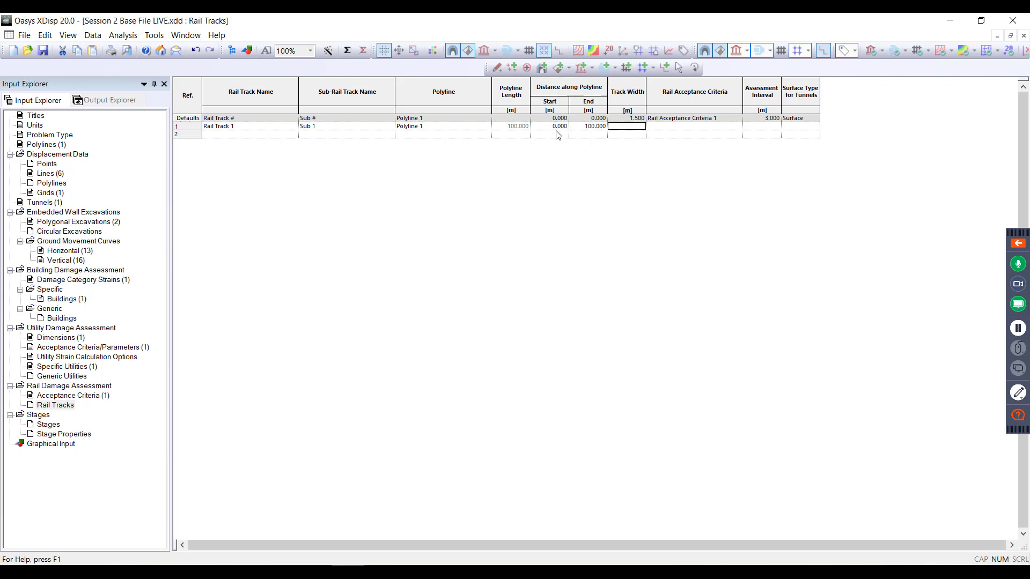
- Give the rail track a 1.5 m width, Rail Acceptance Criteria 1, a 3 m assessment interval and surface type Surface
type("1.5")
key("Tab")
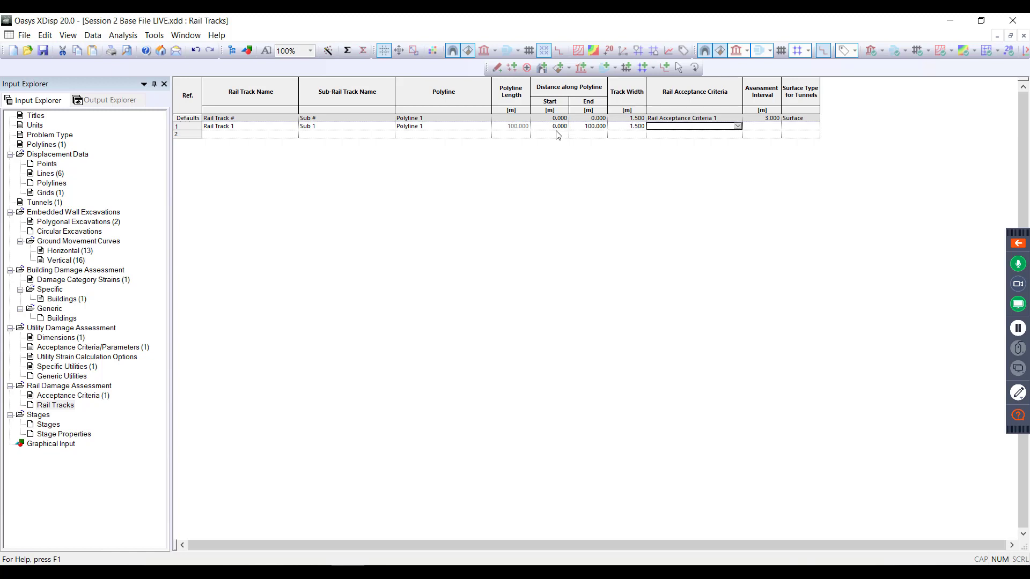
key("Tab")
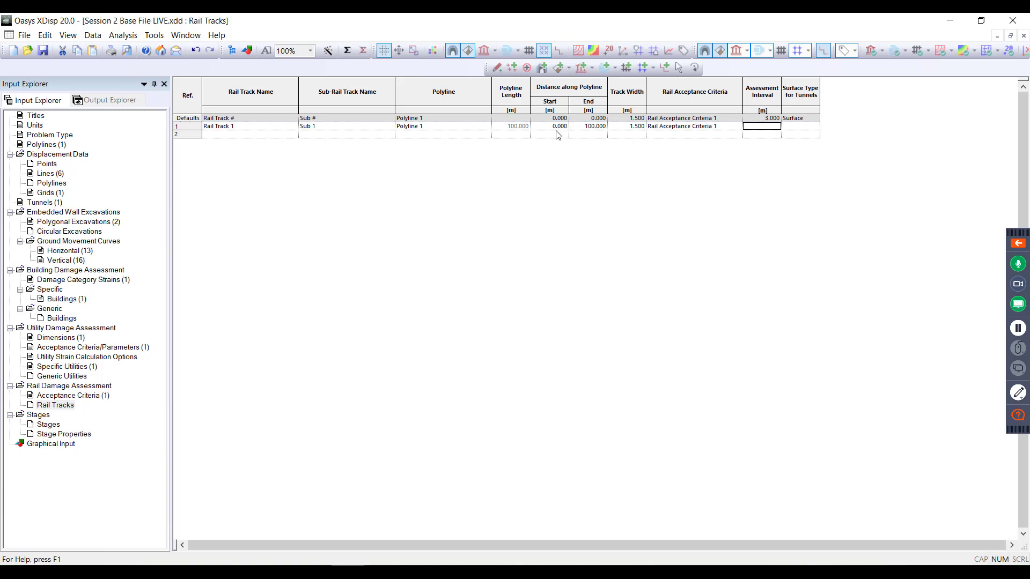
key("Tab")
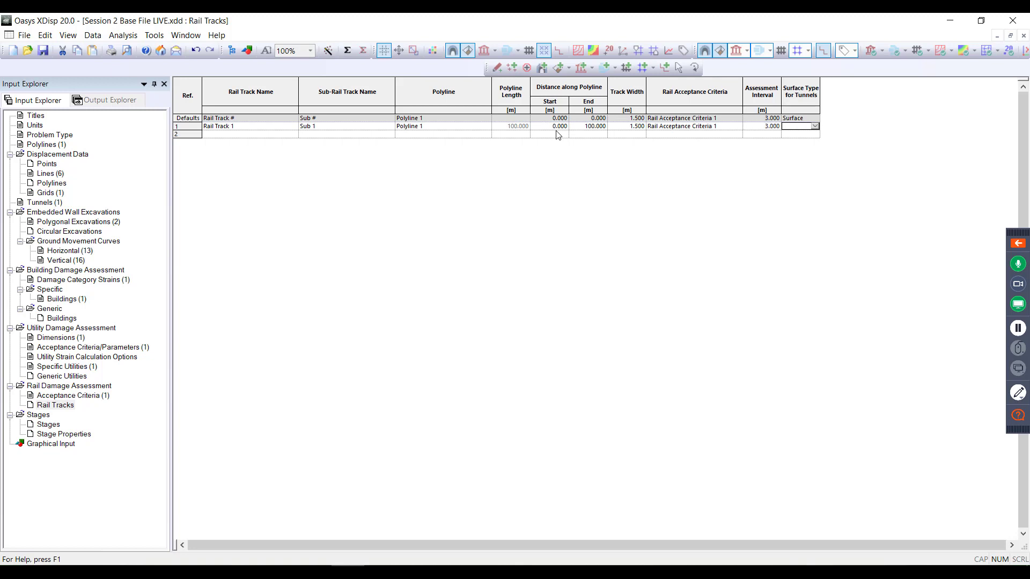
key("Tab")
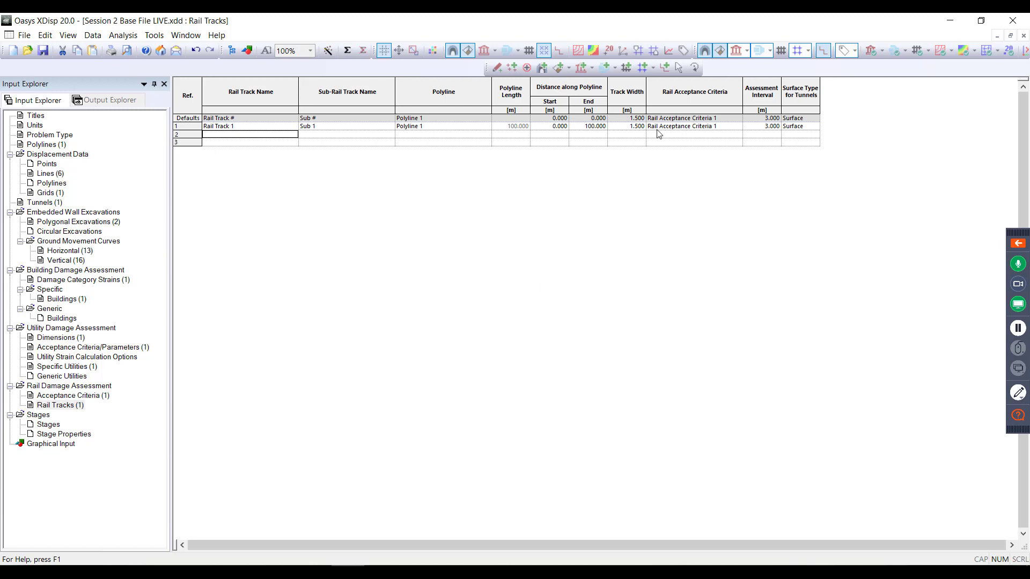
- Run the analysis and open the rail track's vertical displacement chart in the output
left_click(347, 50)
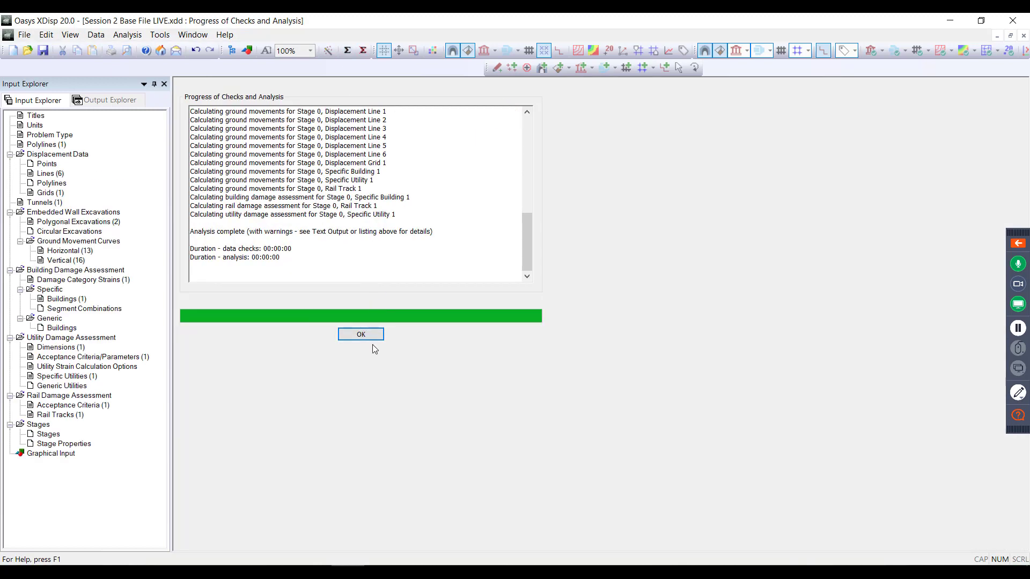
left_click(361, 335)
left_click(106, 102)
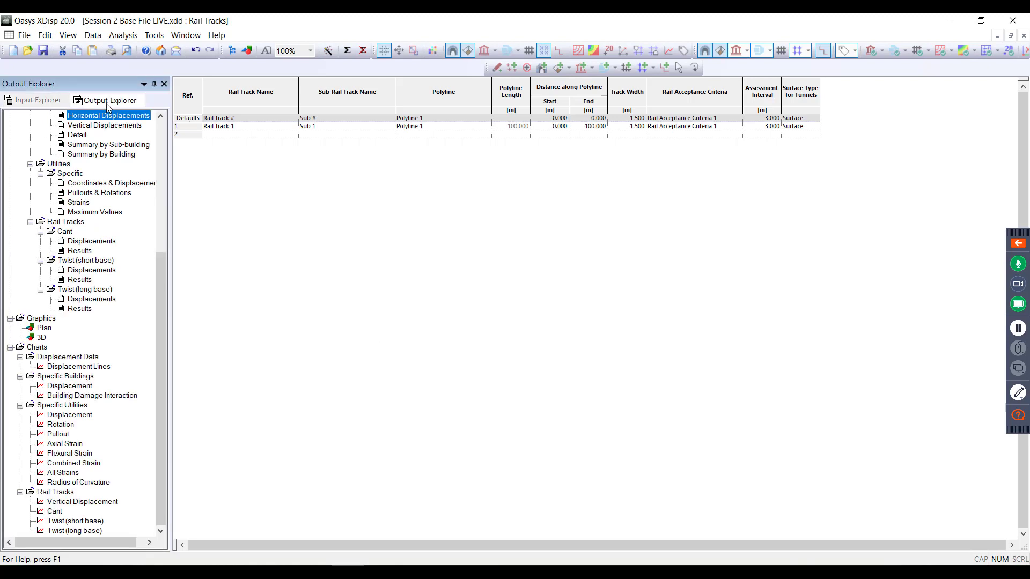
double_click(58, 504)
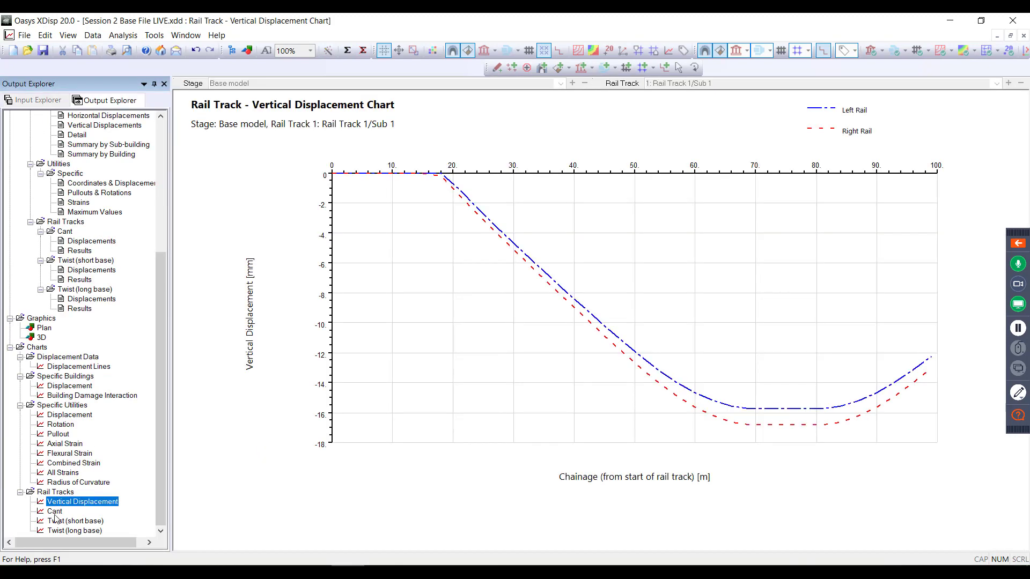
- Examine the rail track's cant chart and its short-base and long-base twist charts
double_click(56, 515)
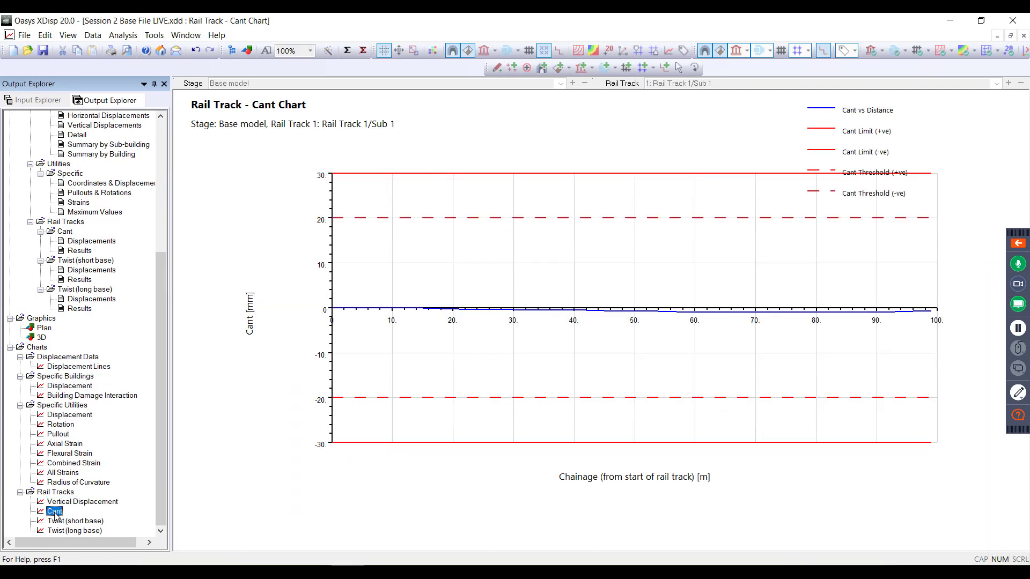
double_click(75, 523)
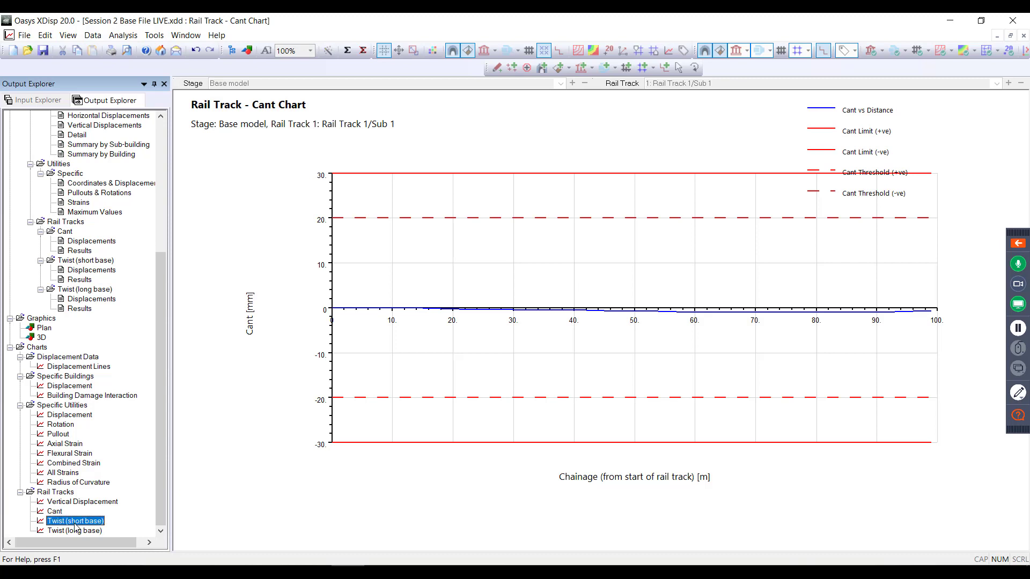
double_click(72, 532)
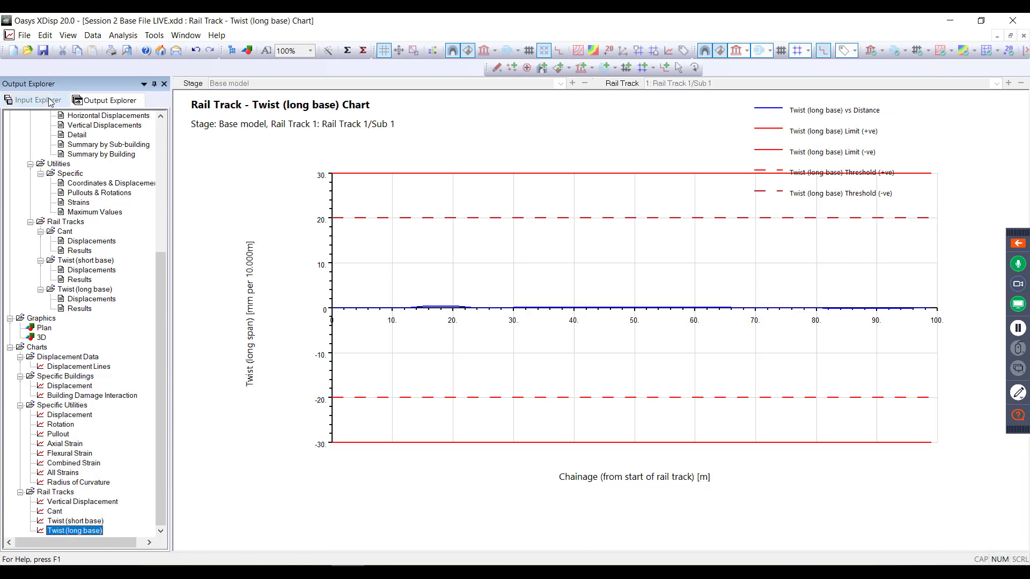
- Inspect the analysed model with its rail track in the 3D output, and its vertical settlement contours in plan
double_click(40, 338)
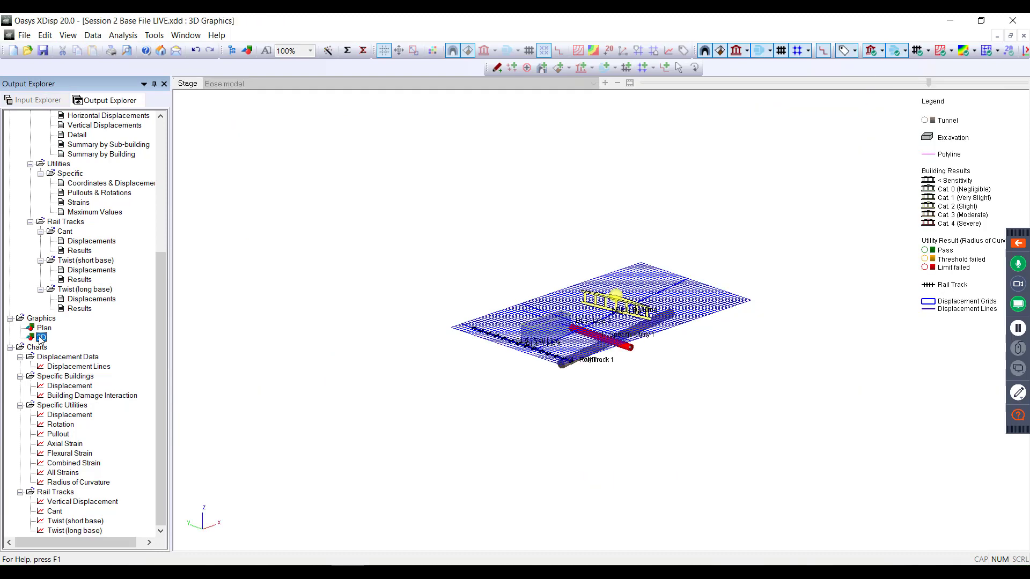
left_click(611, 366)
scroll(610, 366, "up", 2)
scroll(595, 321, "up", 2)
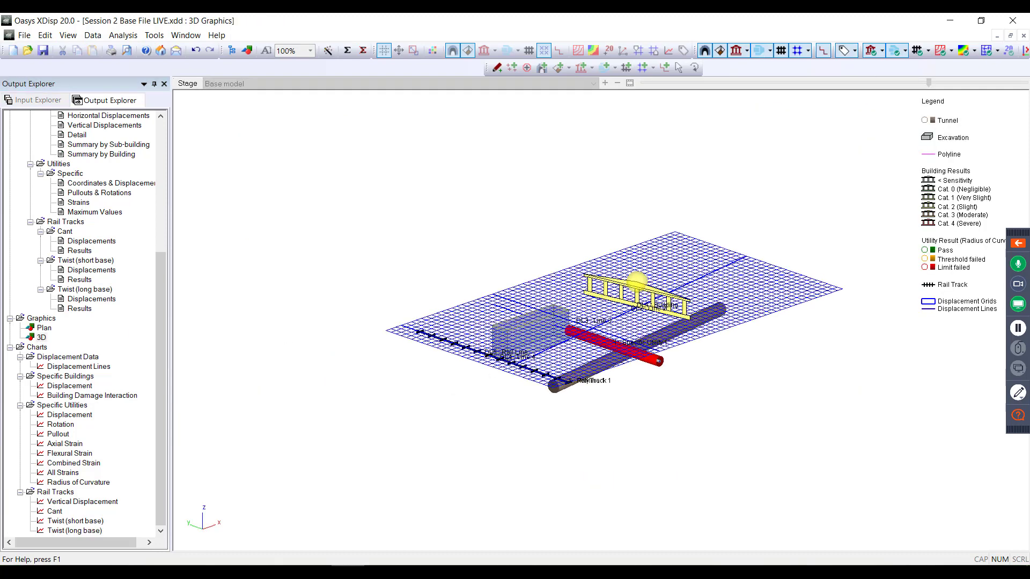
scroll(595, 320, "up", 2)
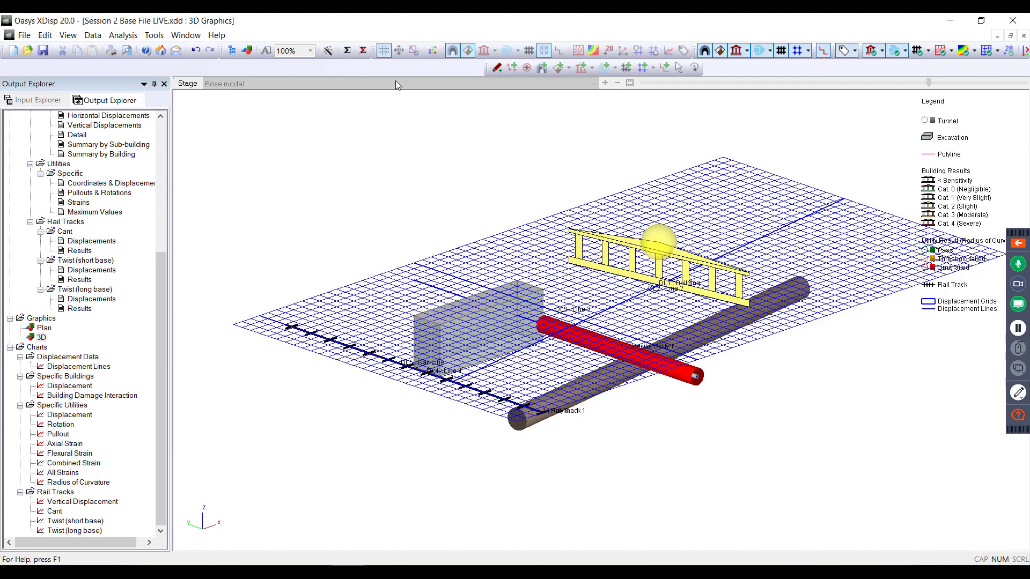
double_click(43, 329)
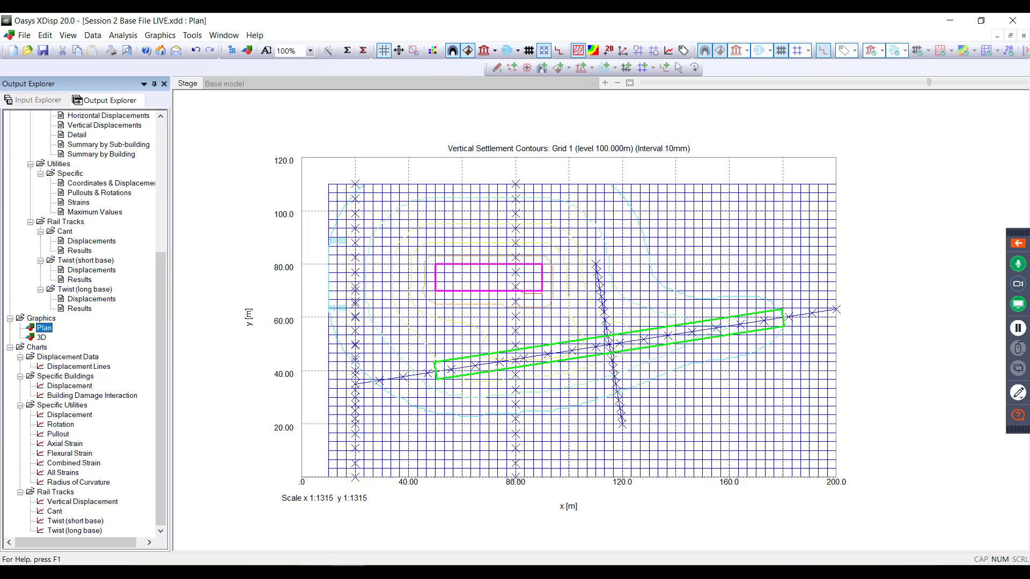
- Switch to Oasys PDisp and create a new file
mouse_move(313, 574)
left_click(297, 499)
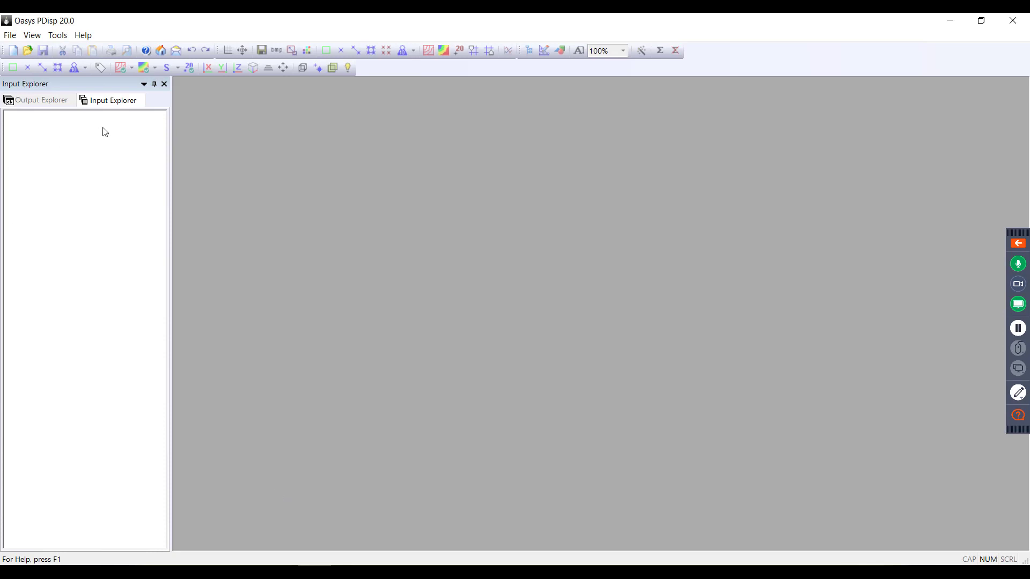
left_click(11, 36)
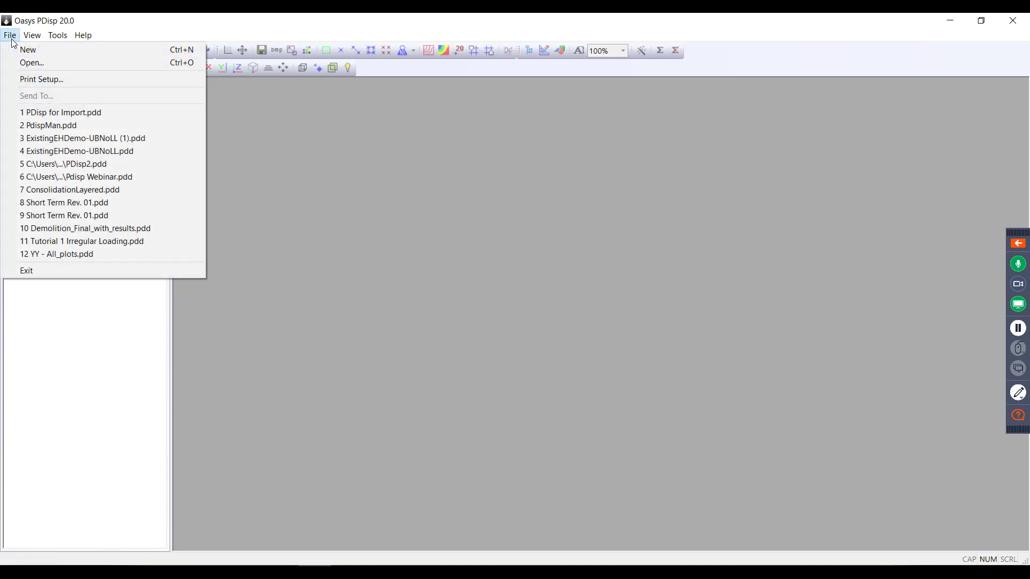
left_click(28, 50)
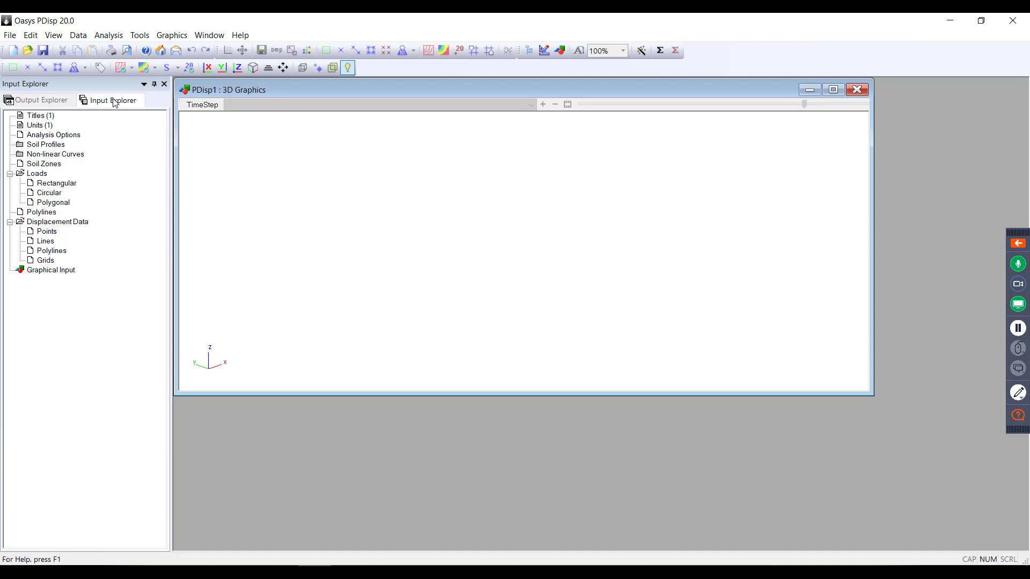
- Import the displacement locations from the XDisp file Session 2 Base File LIVE.xdd into the new file
left_click(16, 37)
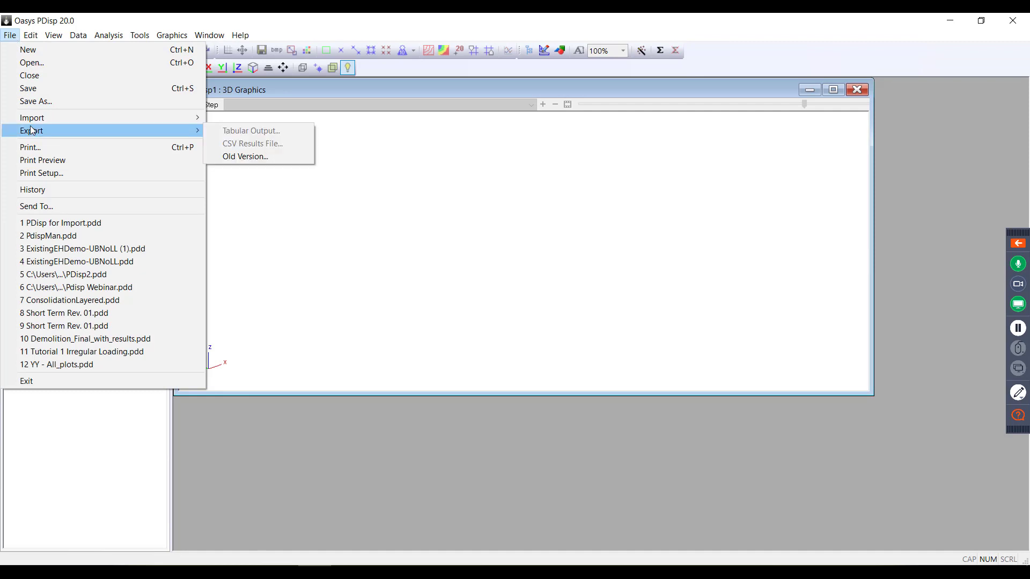
mouse_move(123, 122)
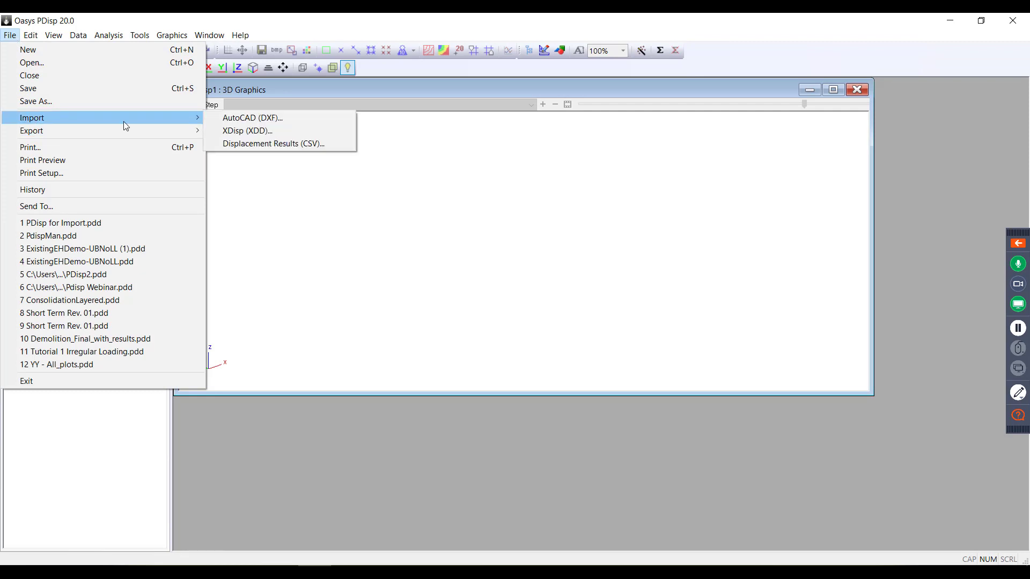
left_click(242, 135)
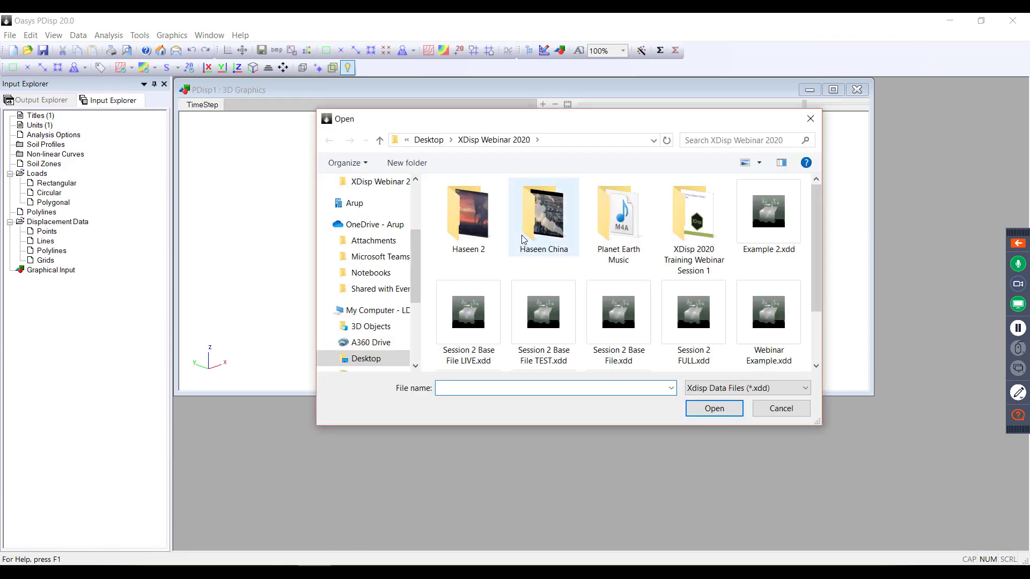
left_click(469, 322)
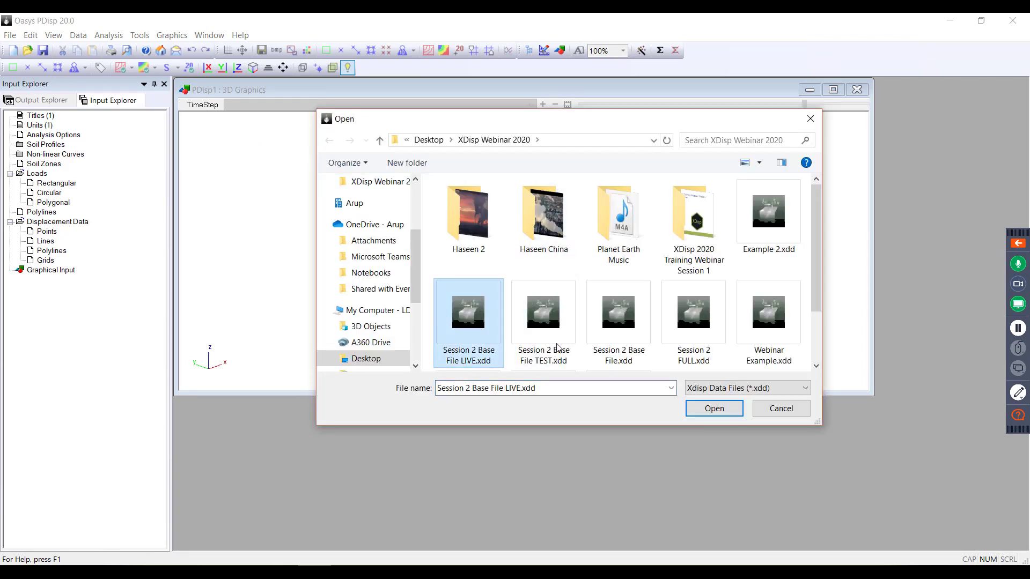
left_click(726, 411)
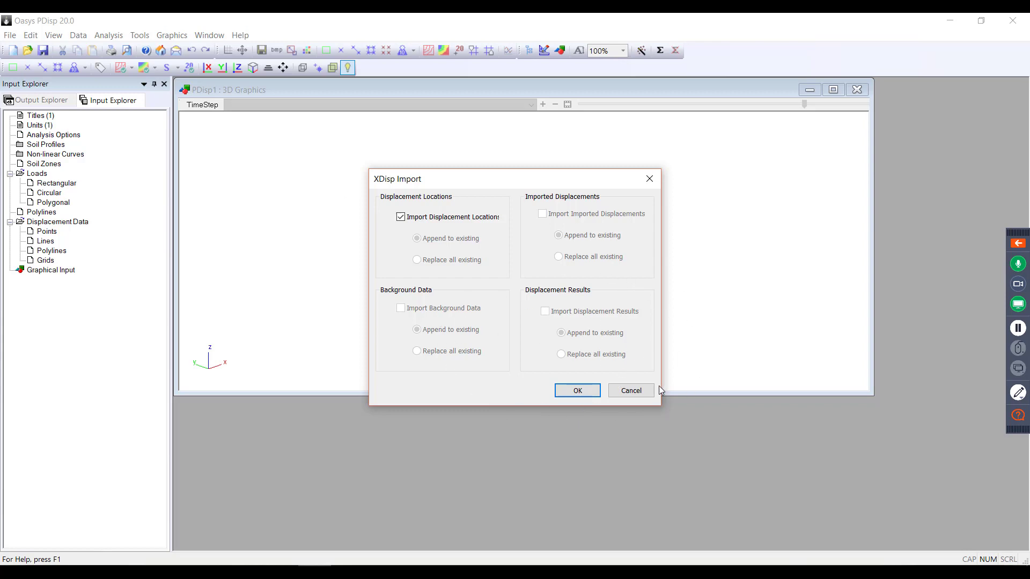
left_click(564, 398)
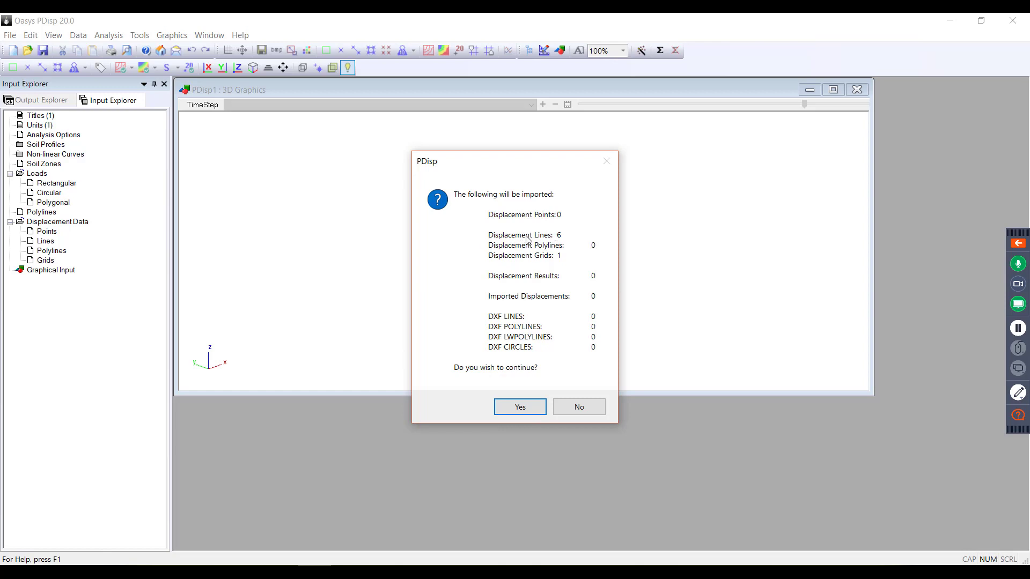
left_click(517, 408)
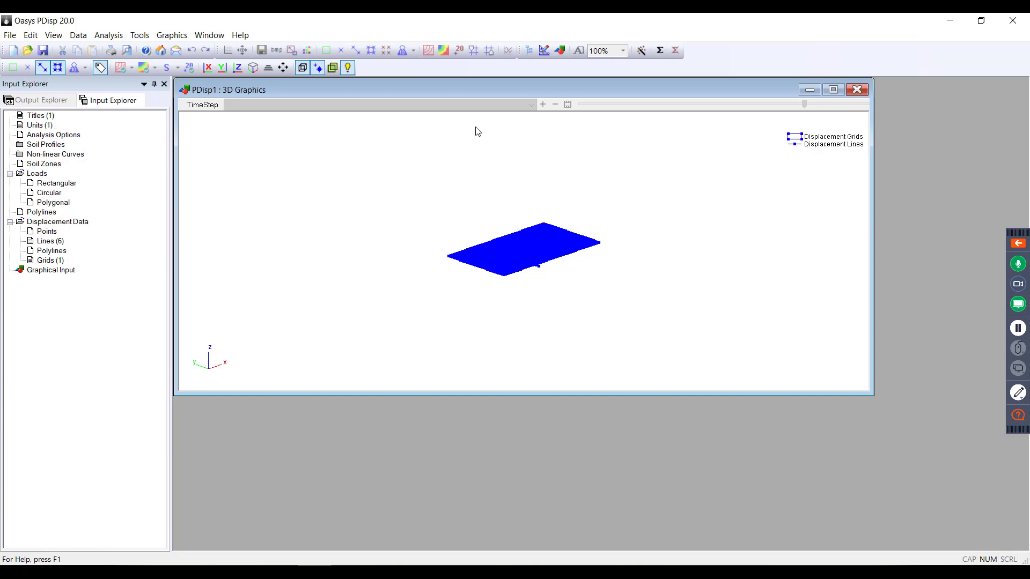
- Review the general and elastic analysis options, leaving the Boussinesq method selected
left_click(50, 136)
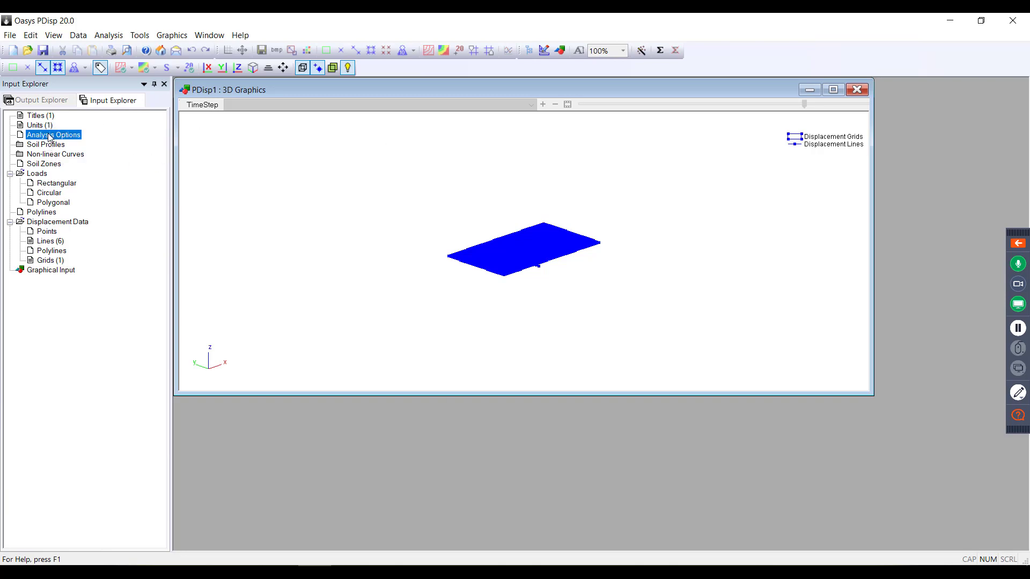
double_click(50, 136)
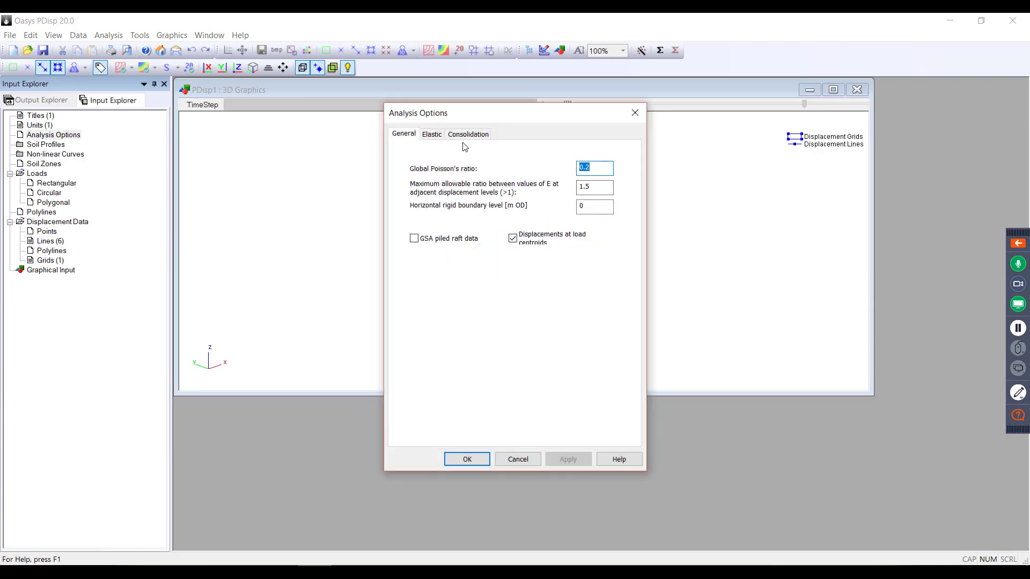
left_click(431, 134)
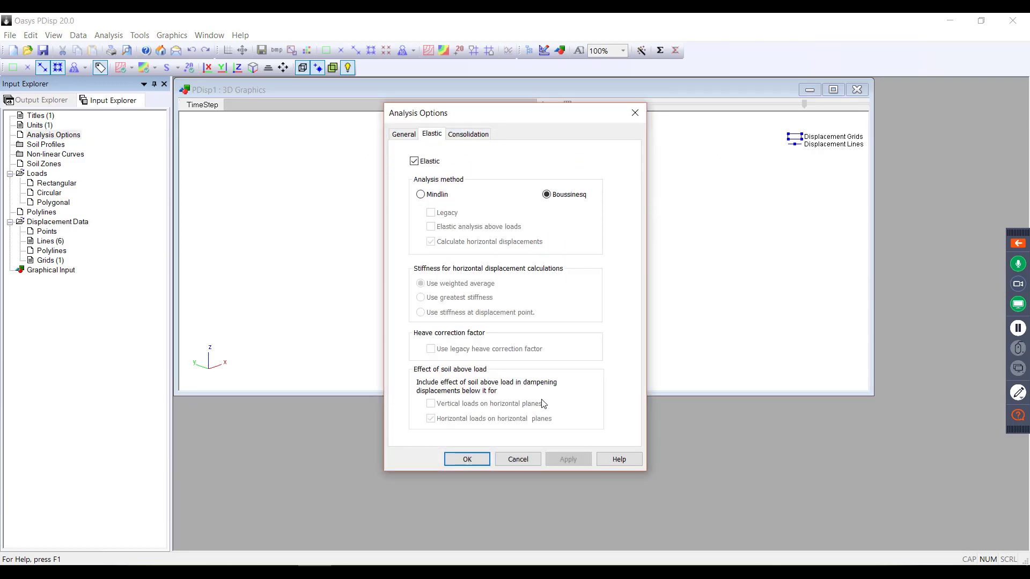
left_click(467, 459)
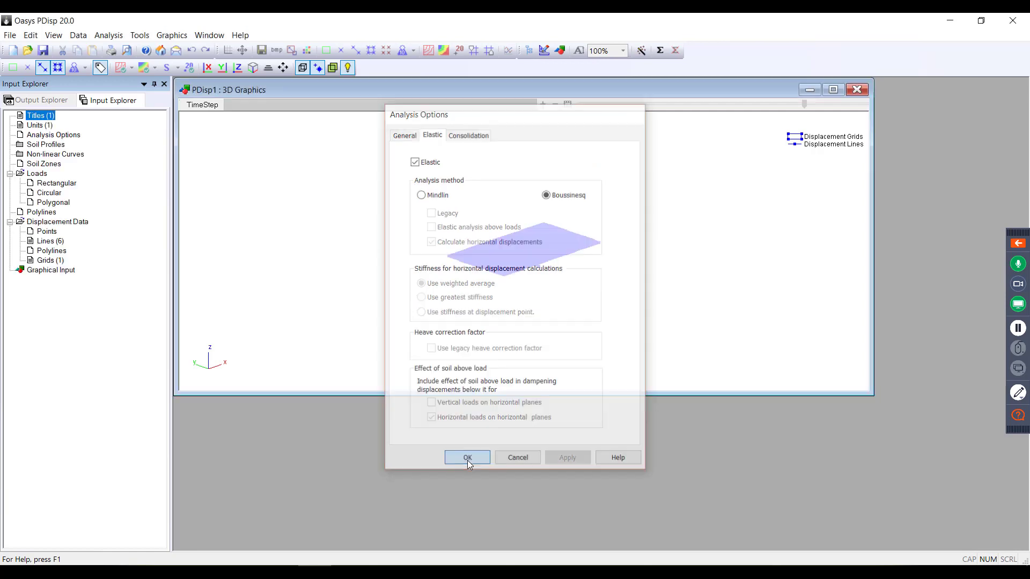
double_click(37, 138)
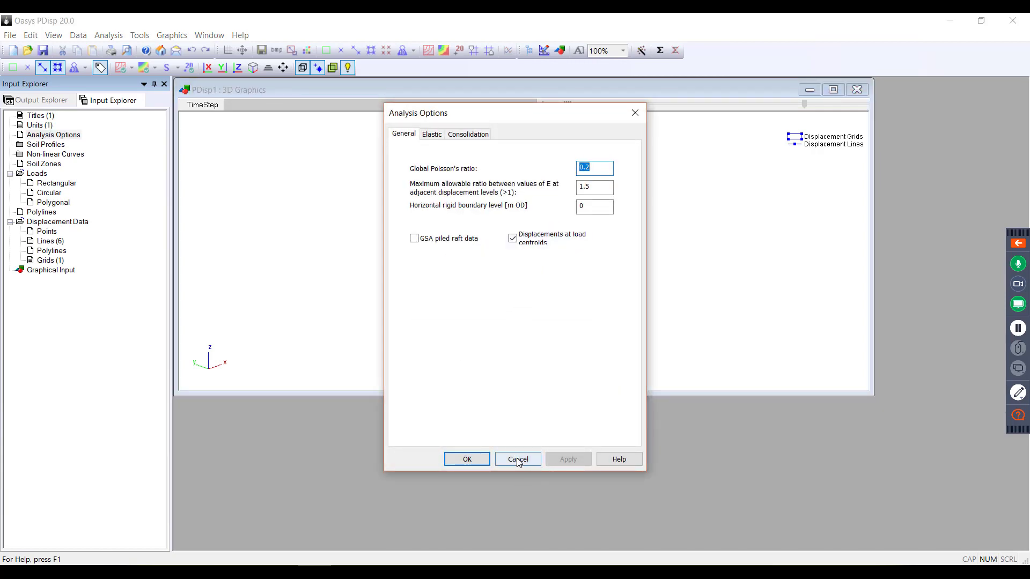
left_click(518, 459)
- Add Layer 1 to Soil Profile 1 with its top level at 100 m and a Young's modulus of 40000 kN/m² at top and bottom
left_click(43, 147)
double_click(44, 146)
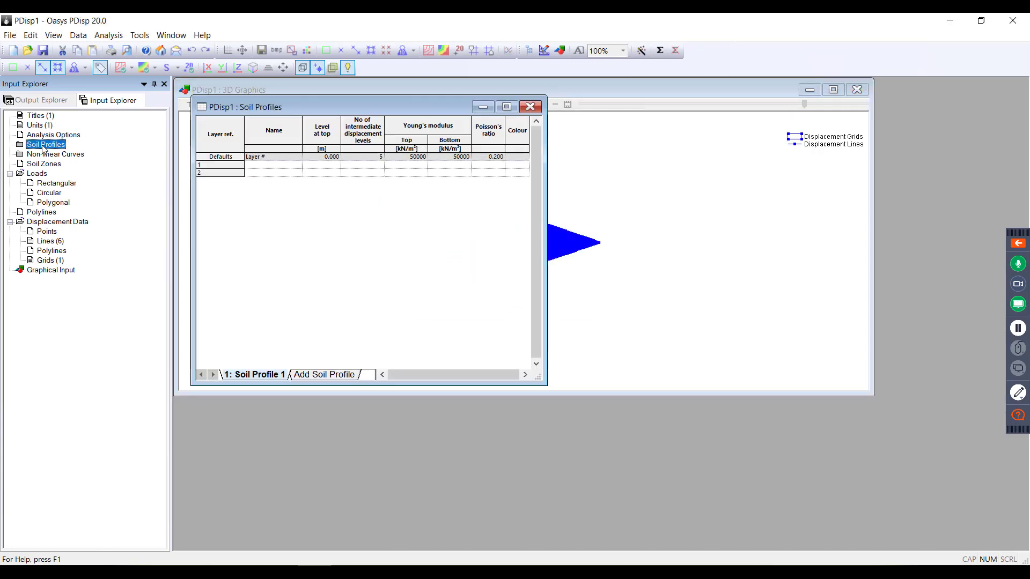
left_click(277, 166)
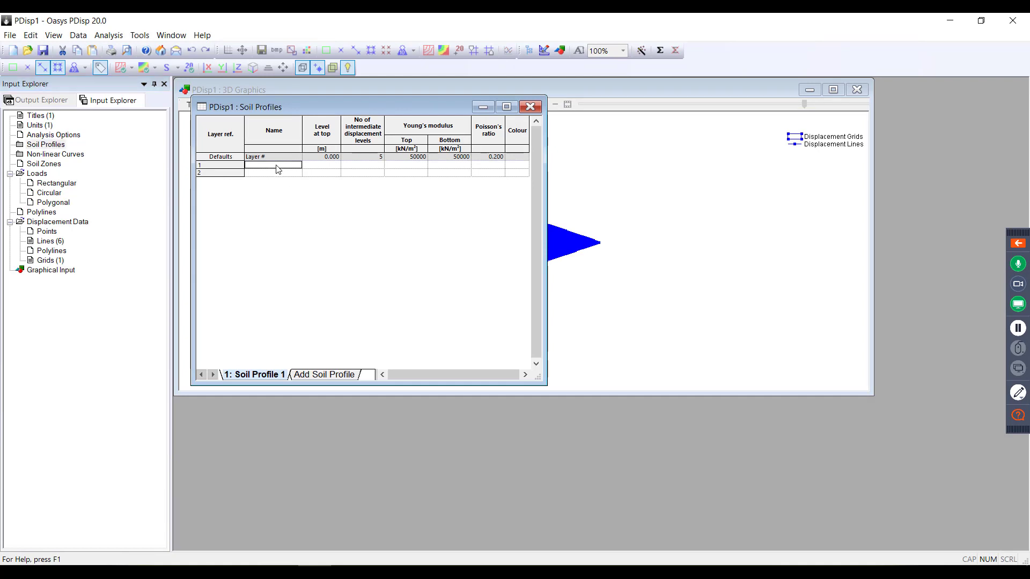
key("Tab")
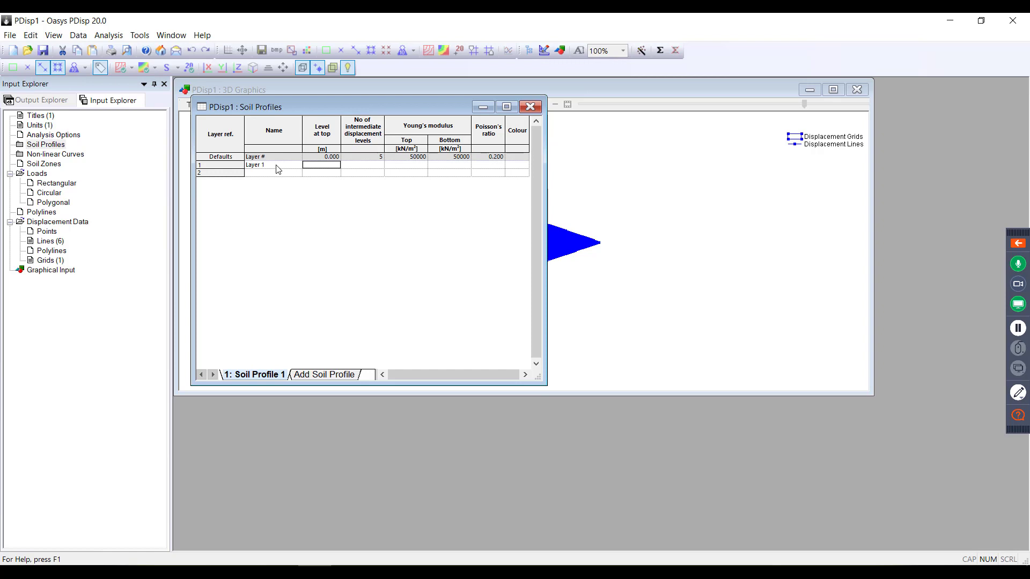
type("100")
key("Tab")
key("Tab")
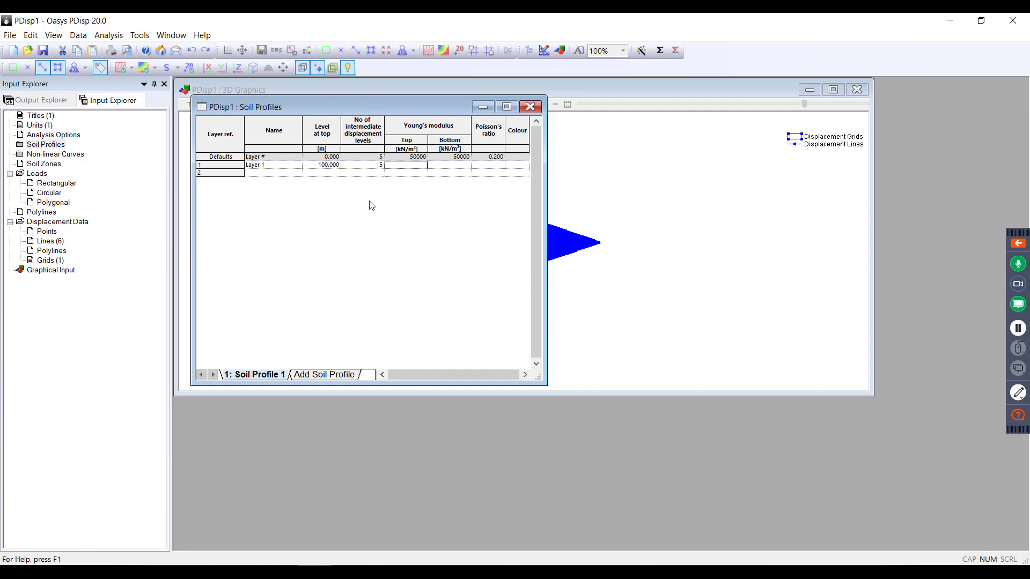
type("40000")
key("Tab")
type("4")
key("Return")
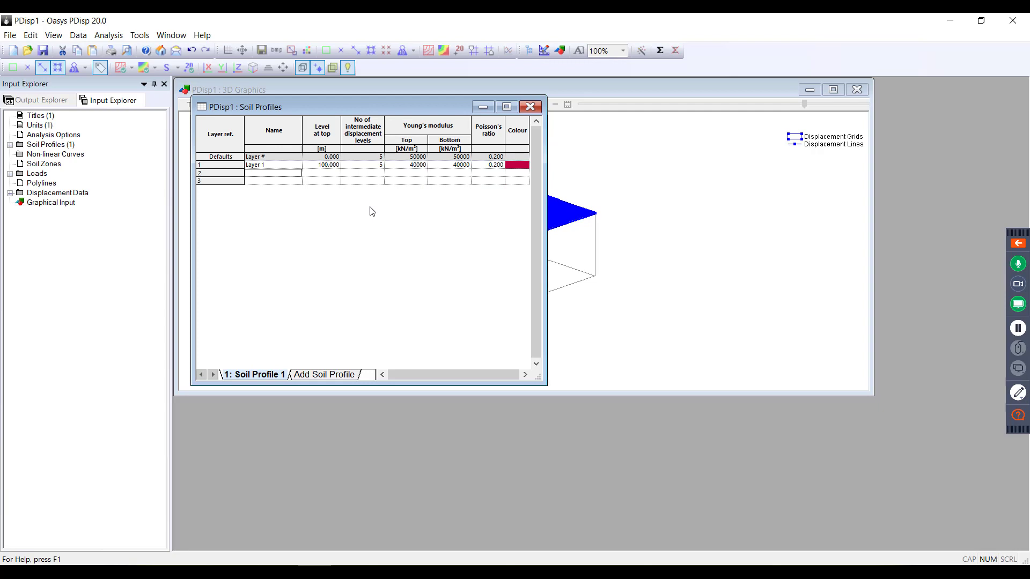
- Add Layer 2 to the soil profile with top level 85 m and Young's modulus 60000 kN/m² at top and bottom, and uncover the 3D view
key("Tab")
type("8")
key("Tab")
key("Tab")
type("60")
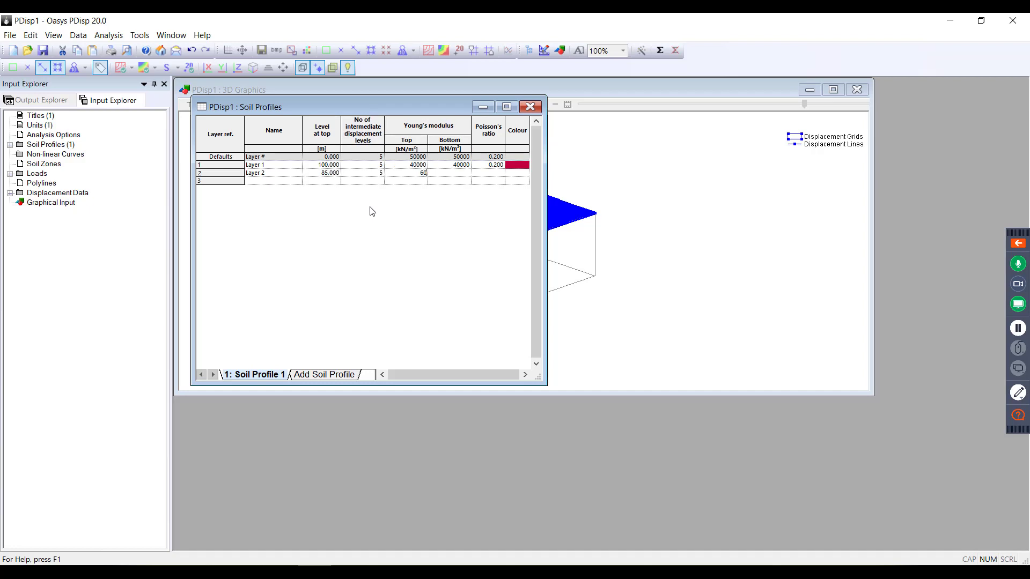
key("Tab")
left_click(422, 175)
key("Tab")
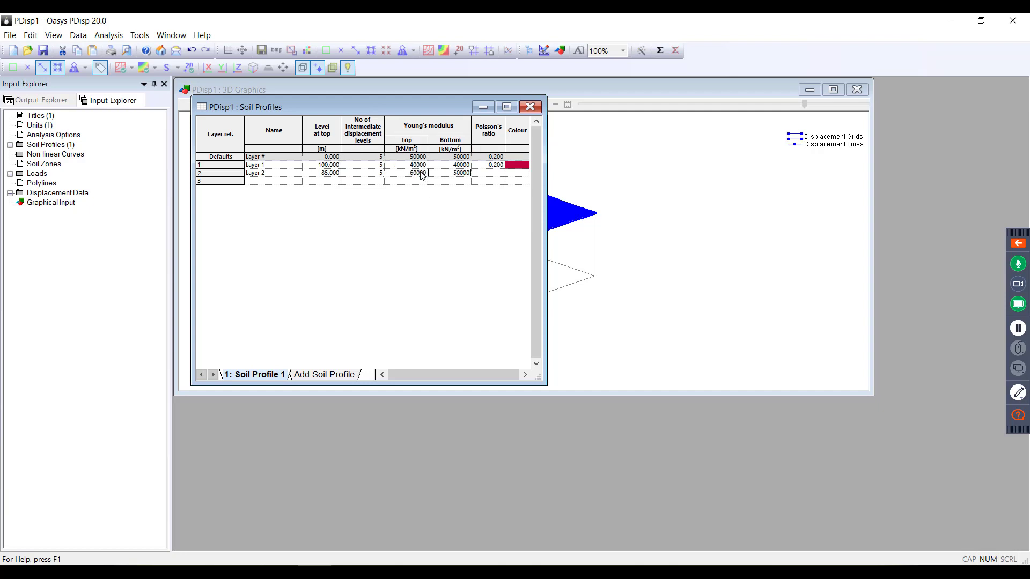
type("60000")
key("Tab")
key("Tab")
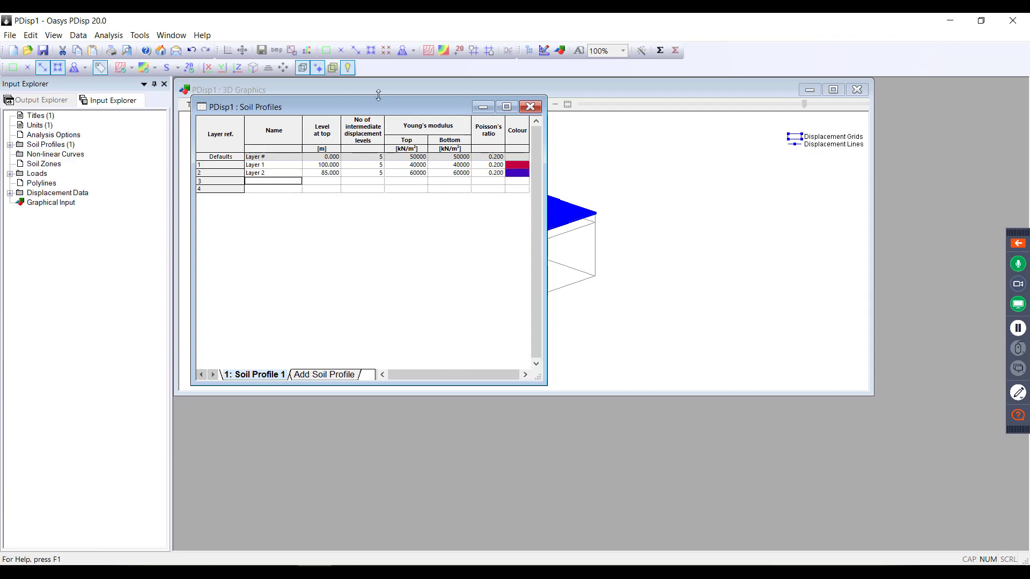
left_click_drag(369, 108, 804, 180)
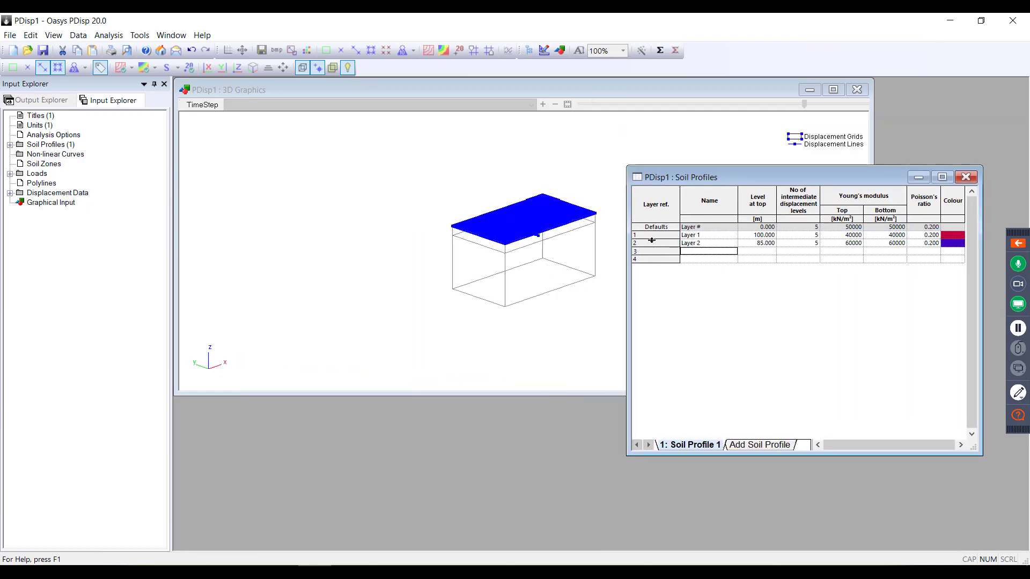
- Draw a soil zone graphically around the entire displacement grid and assign soil profile 1 to it
double_click(45, 164)
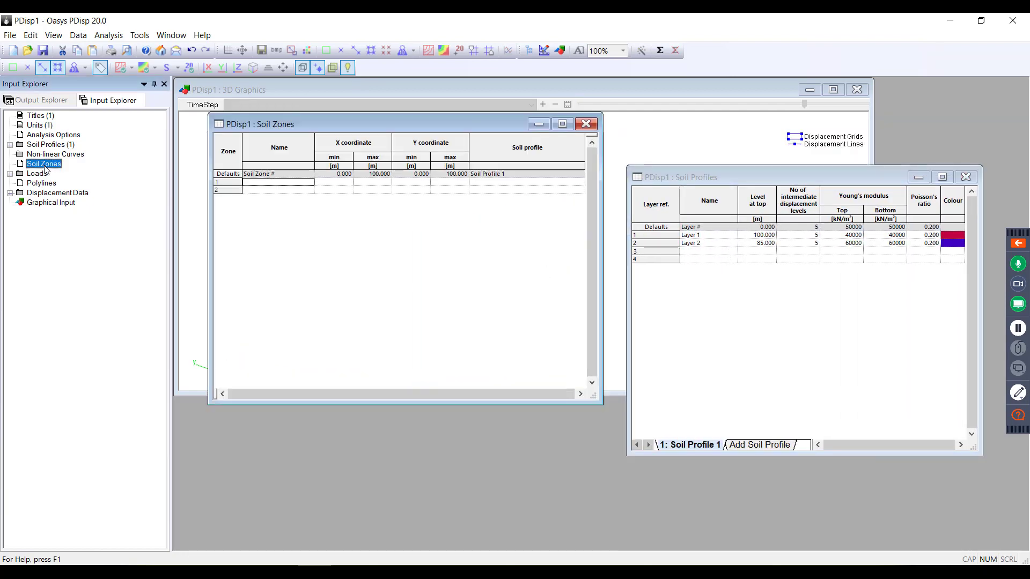
double_click(35, 203)
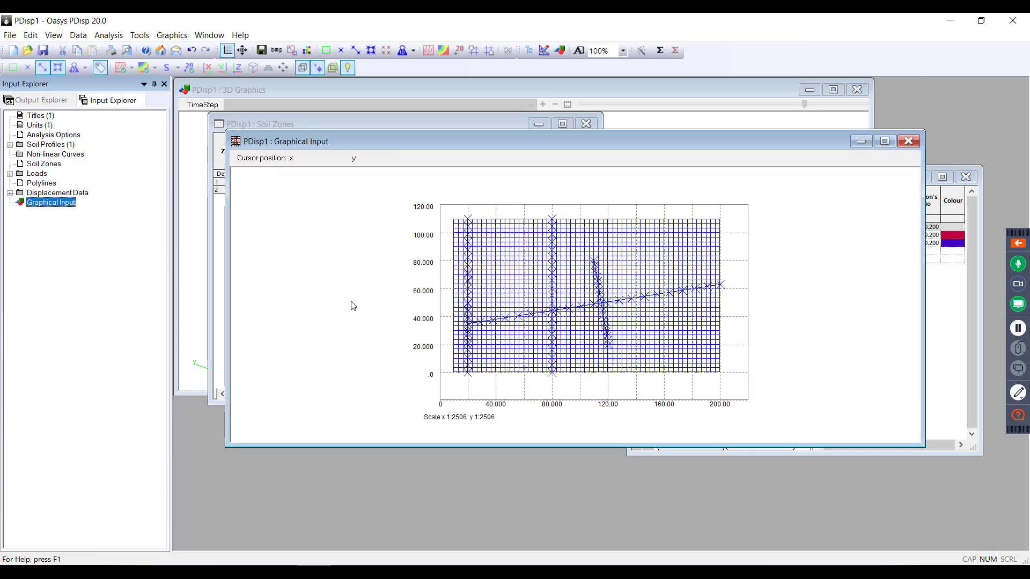
left_click(326, 52)
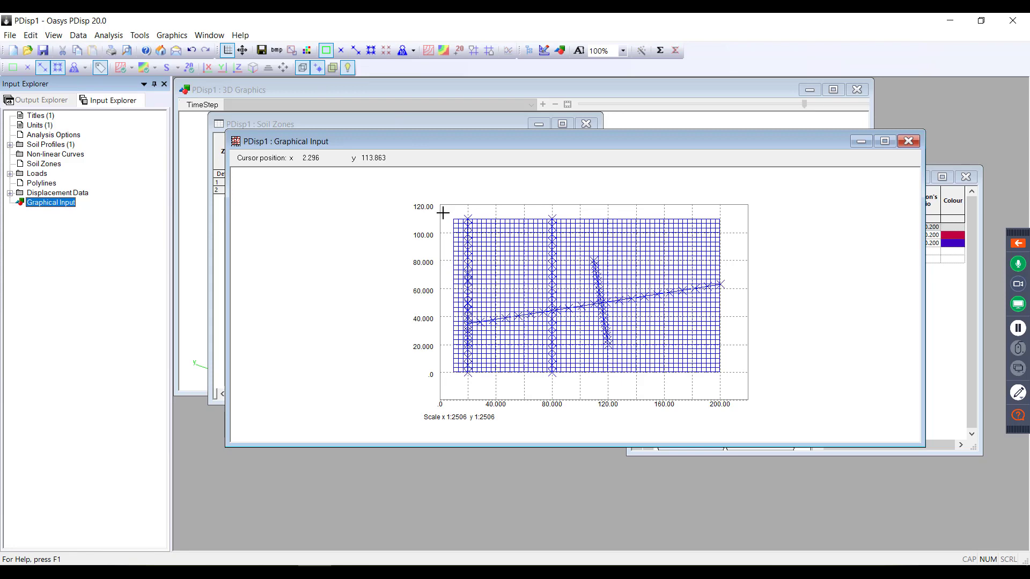
left_click(737, 385)
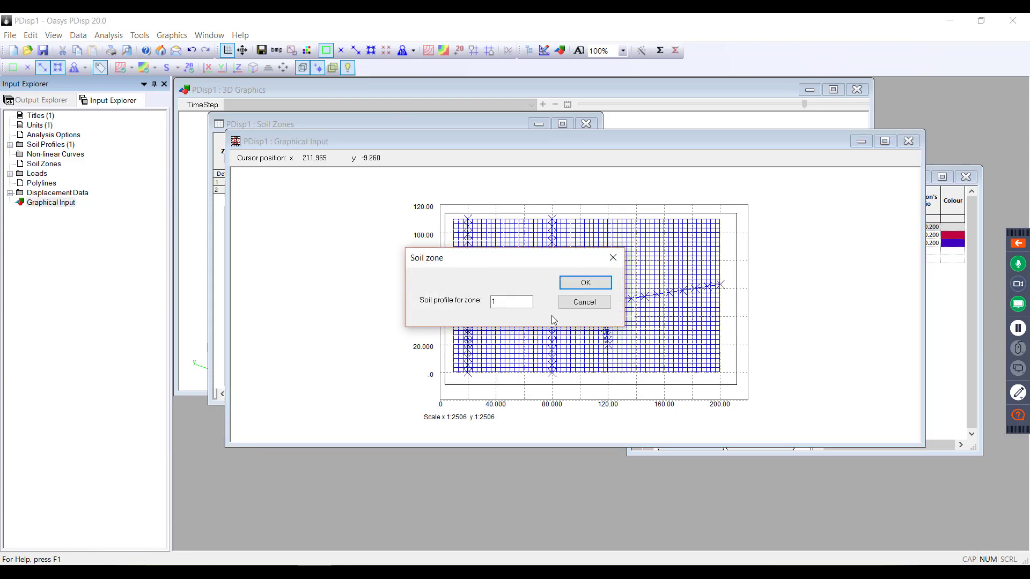
left_click(576, 286)
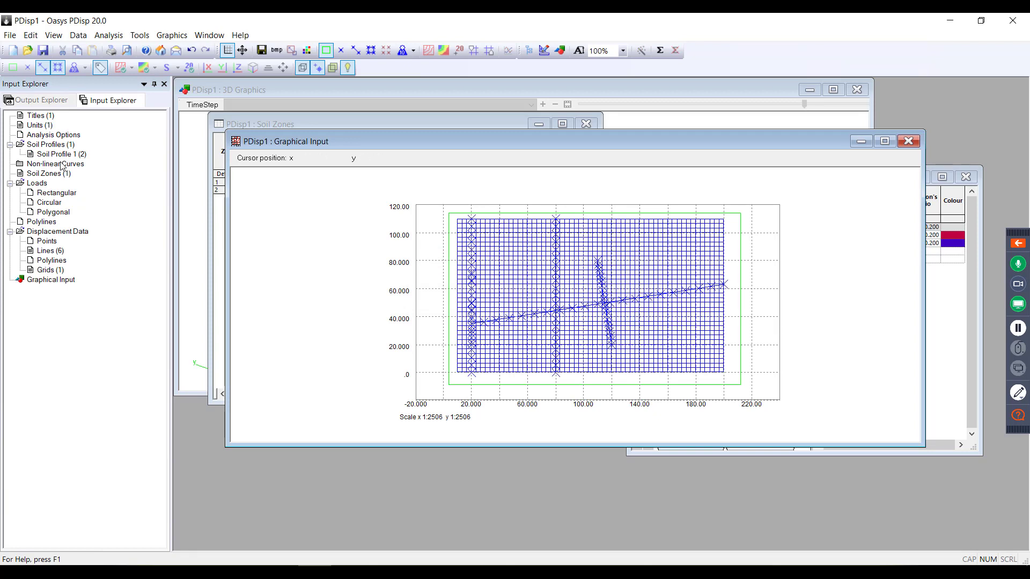
- Add a rectangular load on a horizontal plane, centred at X 110 m, Y 100 m and level 100 m
double_click(61, 194)
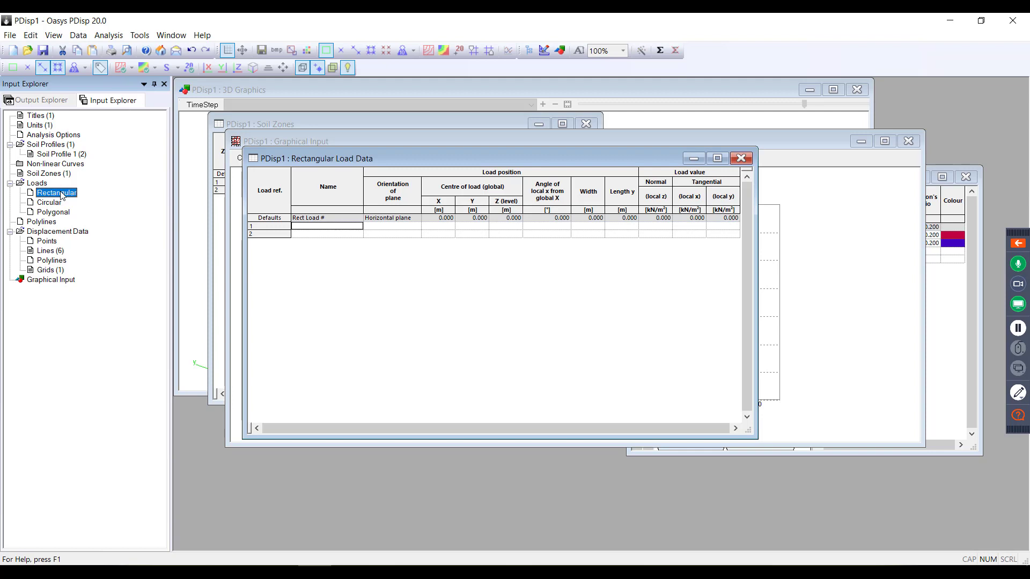
left_click(308, 230)
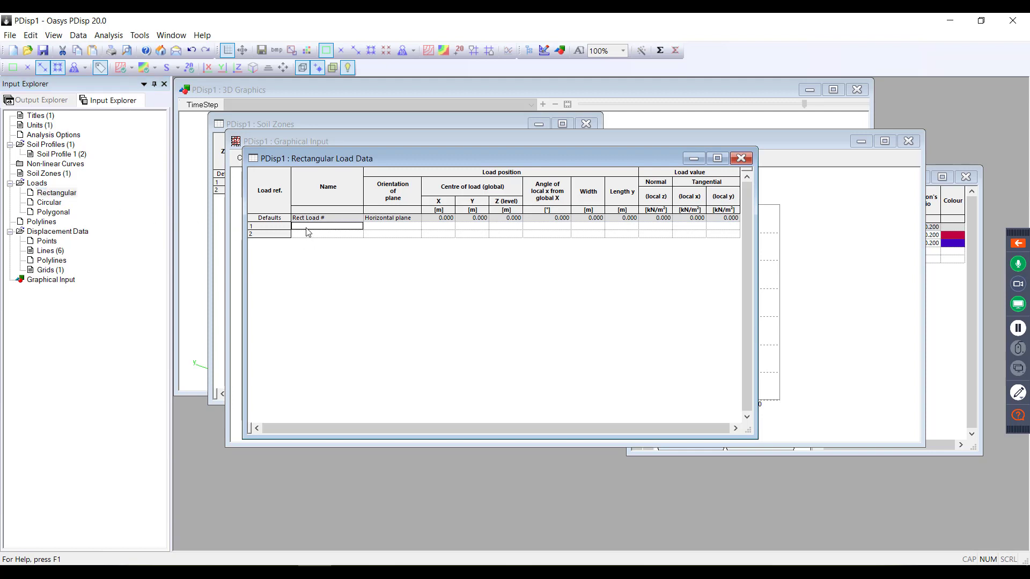
key("Tab")
key("Tab")
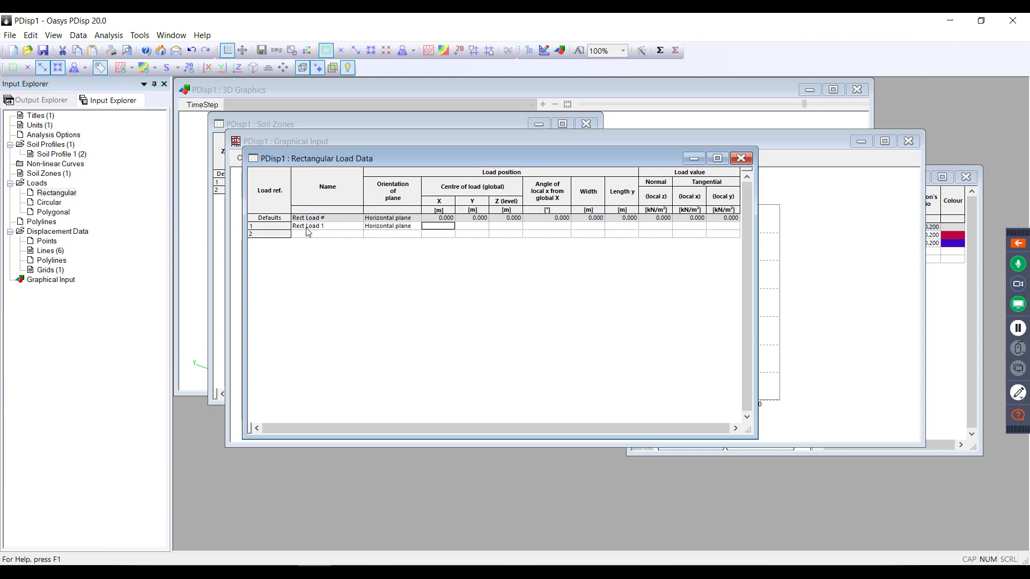
type("110")
key("Tab")
type("100")
key("Tab")
type("100")
key("Tab")
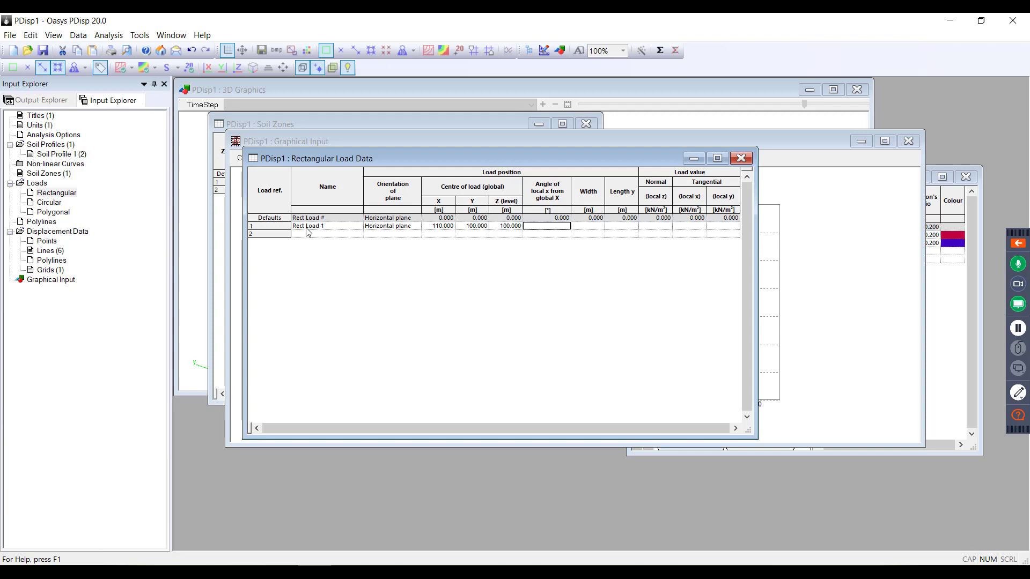
- Give the rectangular load an angle of 0°, width 30 m, length 20 m and a normal load of 50 kN/m²
type("0")
key("Tab")
type("30")
key("Tab")
type("20")
key("Tab")
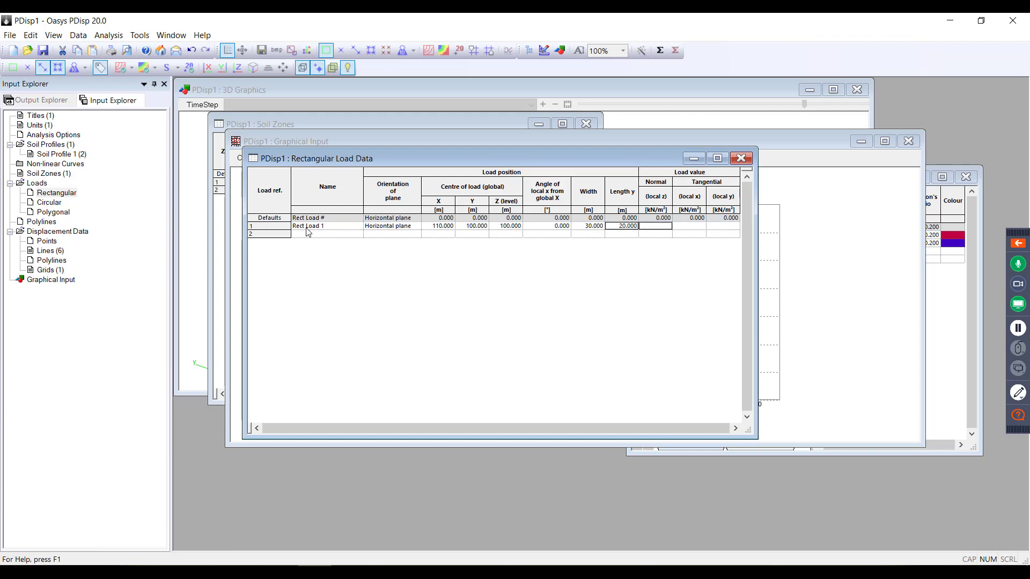
type("50")
left_click(309, 234)
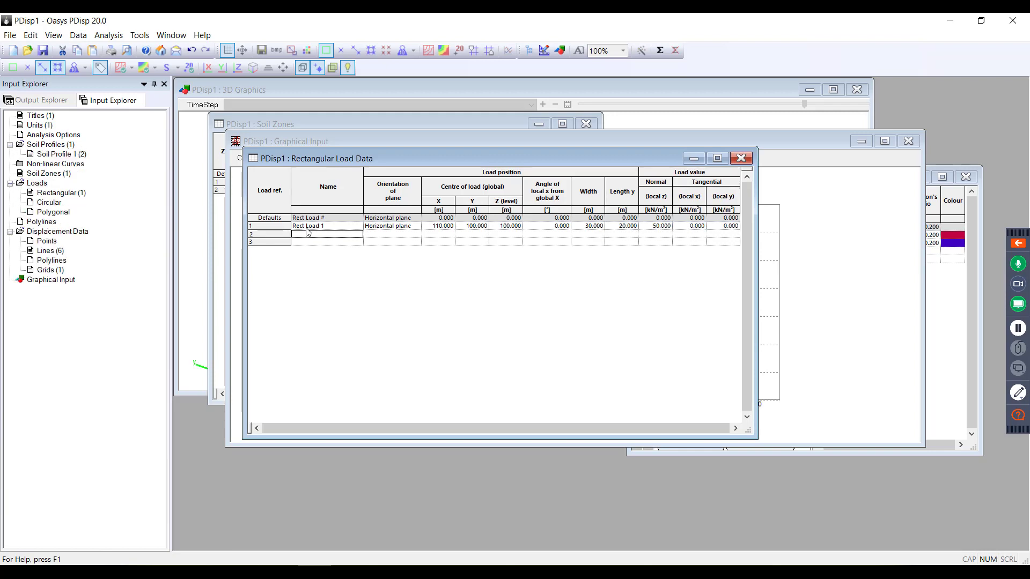
- Check the load's position in the enlarged graphical input view and run the analysis
left_click(807, 141)
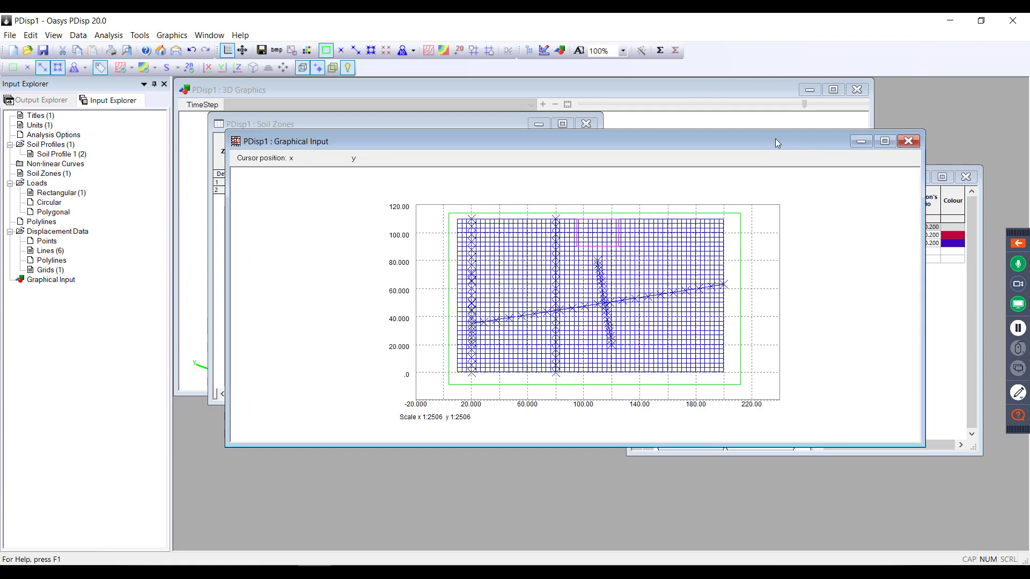
left_click(884, 141)
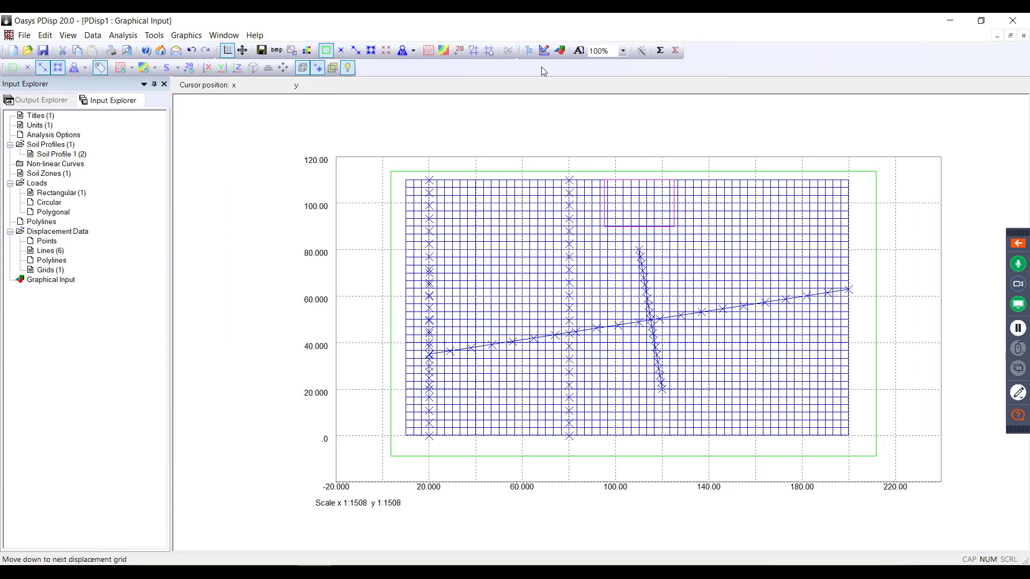
left_click(660, 50)
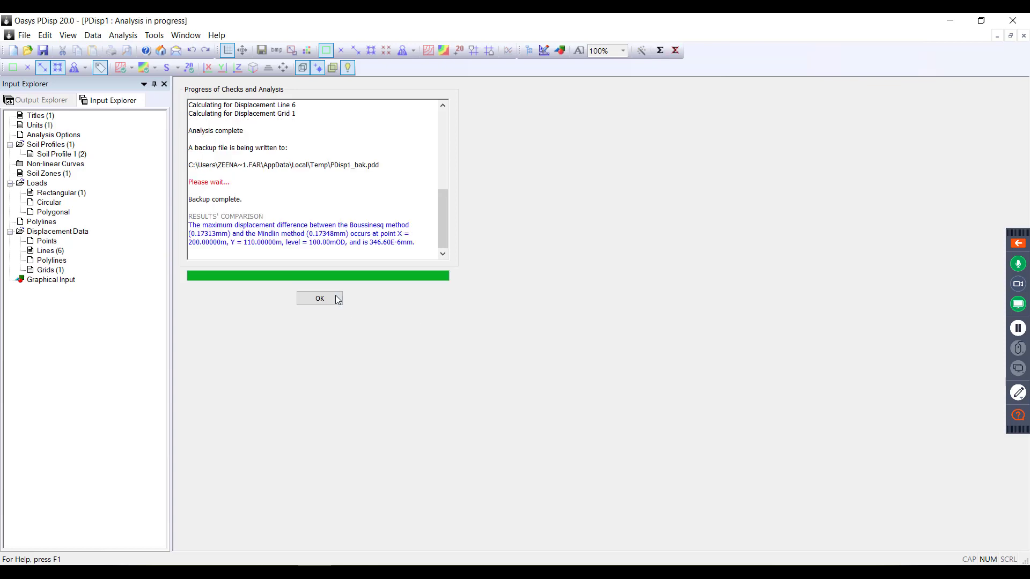
left_click(338, 299)
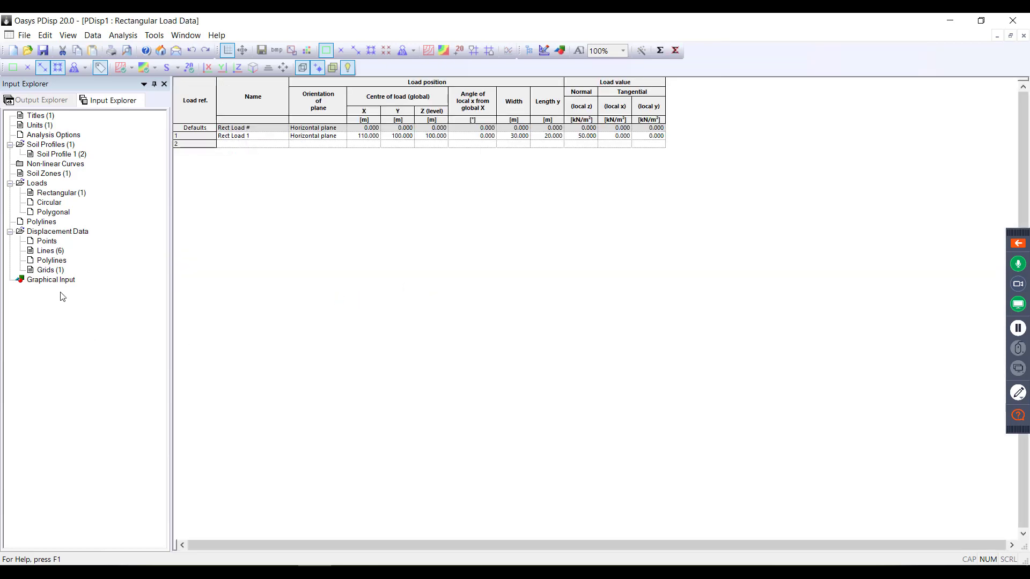
- Display the plan output of the results with filled settlement contours
left_click(46, 100)
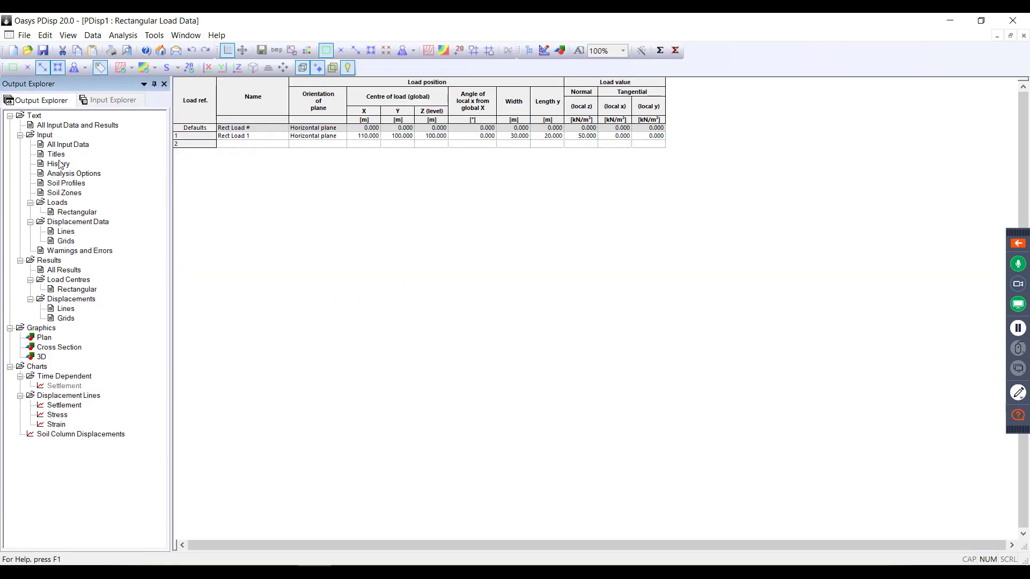
double_click(44, 337)
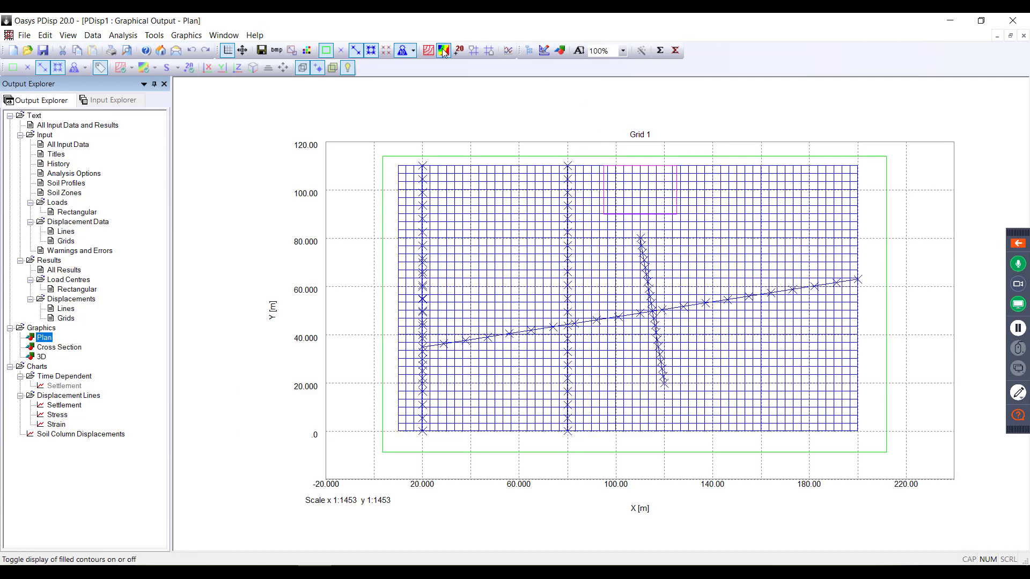
left_click(444, 51)
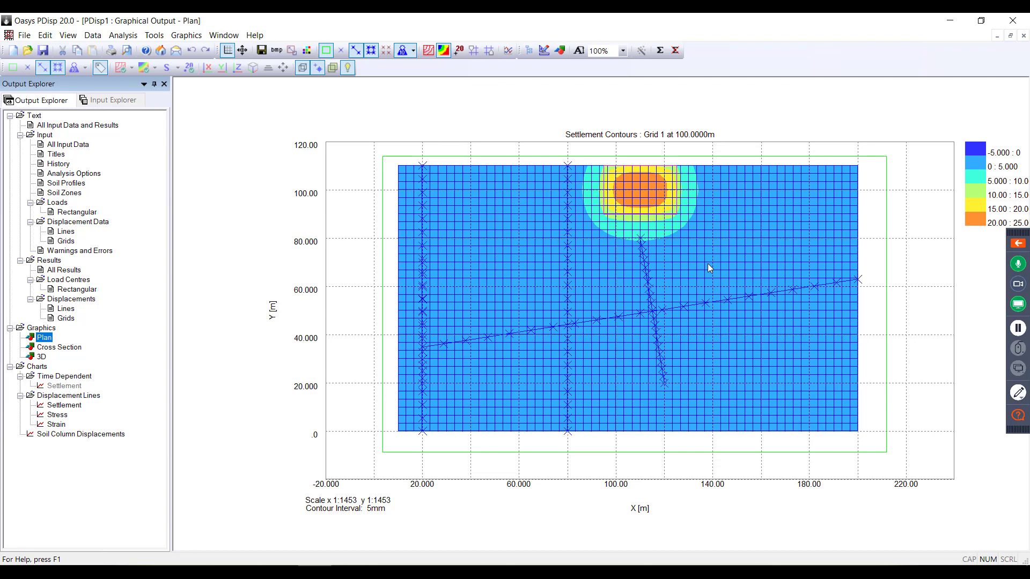
- Save the file in the XDisp Webinar 2020 folder, replacing the "1" in its default name with "Webinar"
left_click(24, 35)
left_click(46, 101)
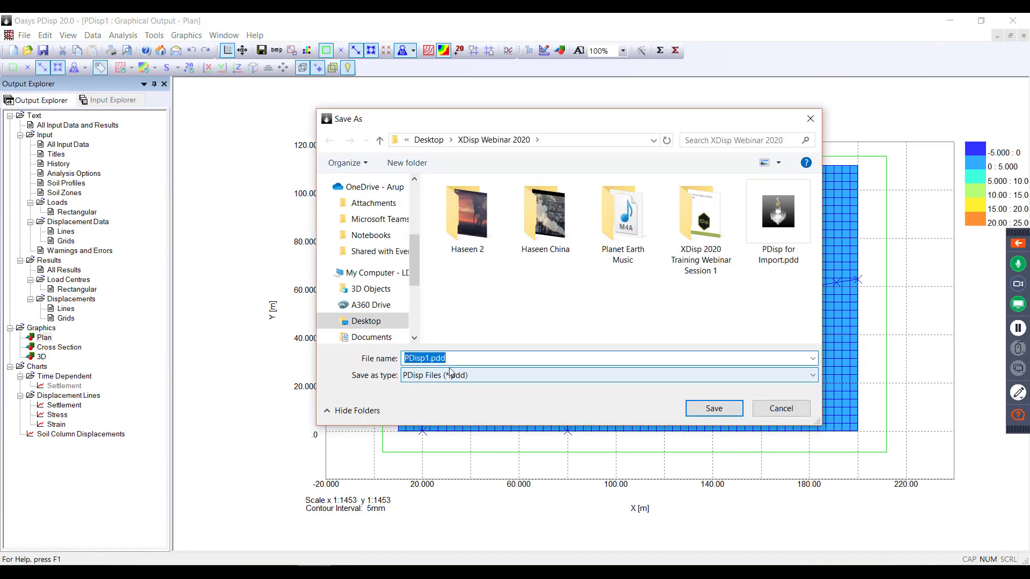
left_click(432, 357)
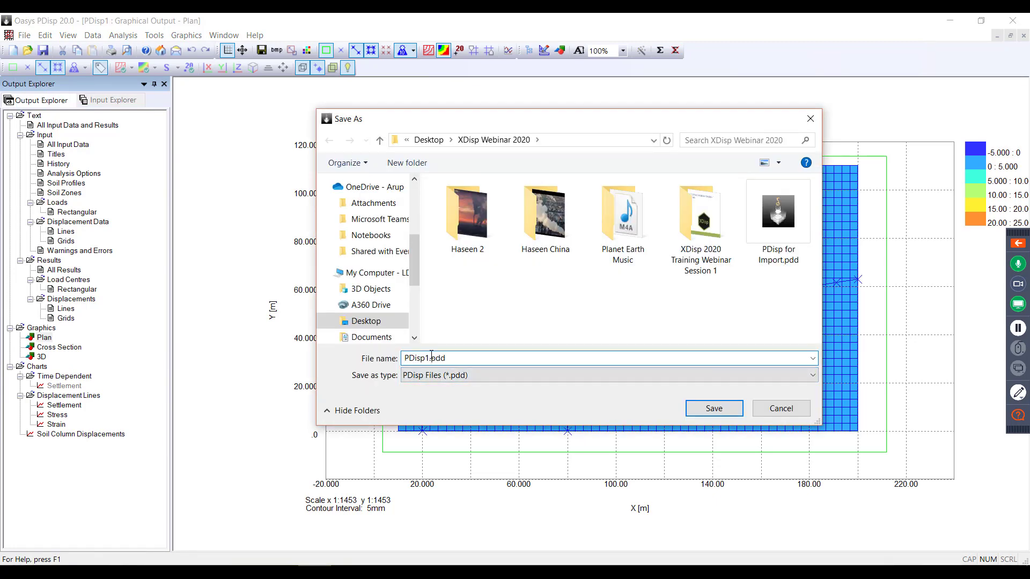
key("BackSpace")
type("Webinar")
left_click(724, 410)
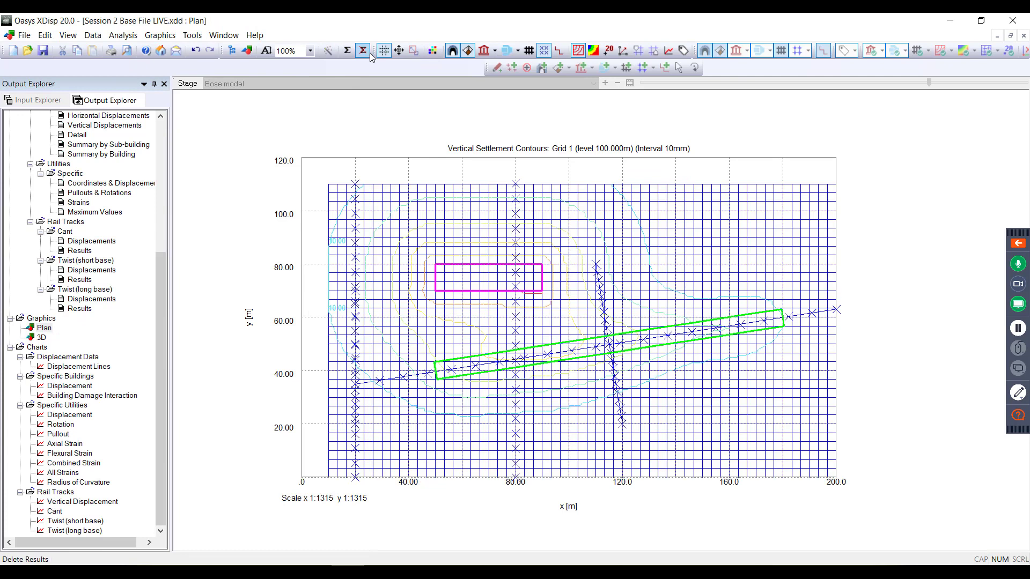
- Delete the existing analysis results and open PDisp Webinar.pdd from the XDisp Webinar 2020 folder for import
left_click(363, 51)
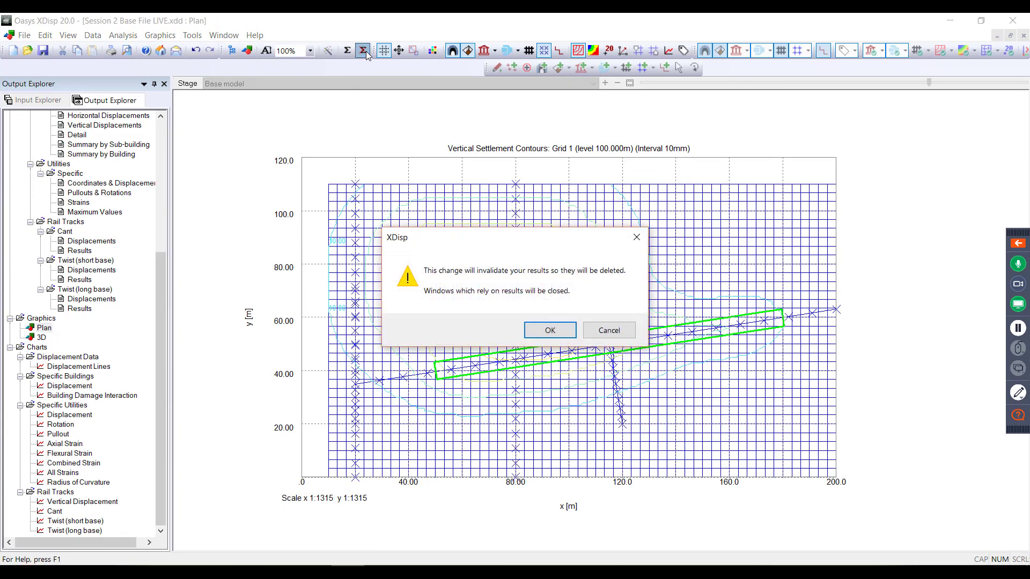
left_click(540, 335)
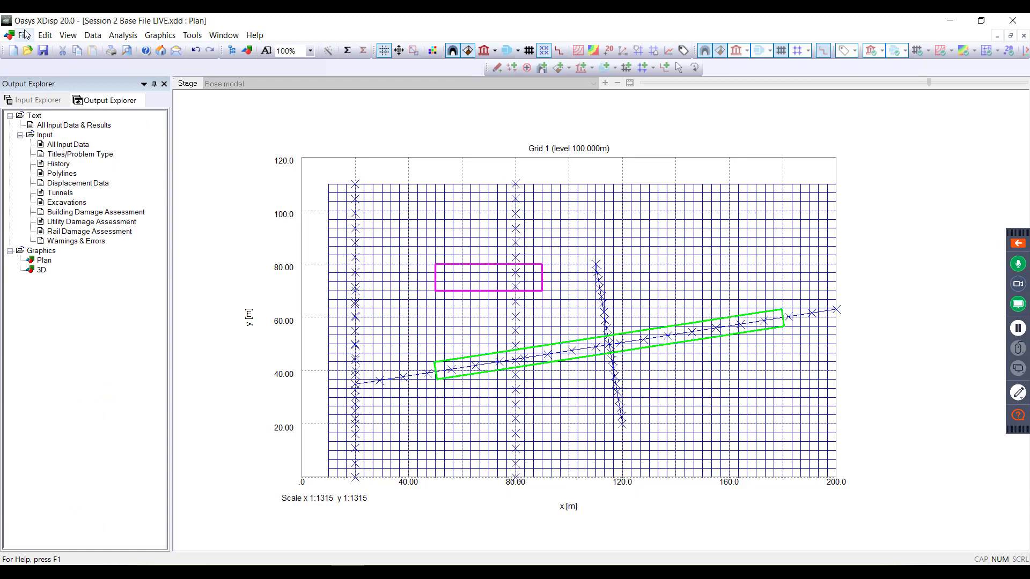
left_click(24, 35)
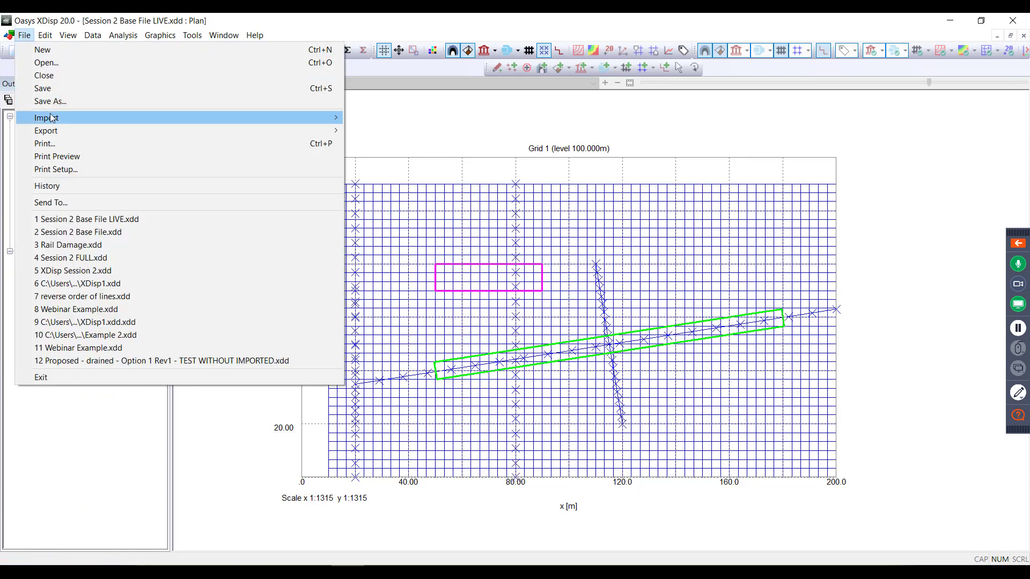
mouse_move(51, 117)
left_click(392, 131)
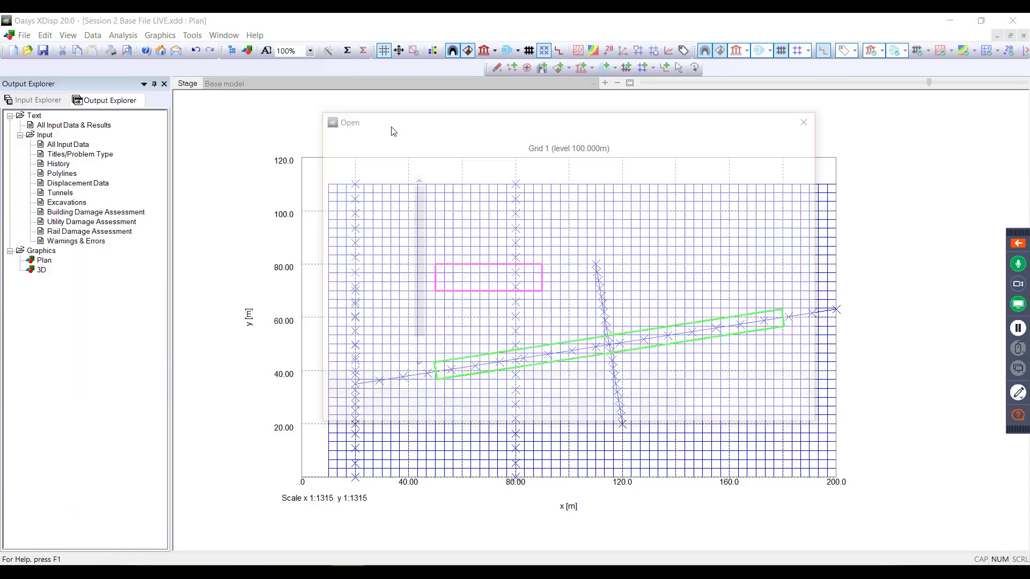
left_click(477, 305)
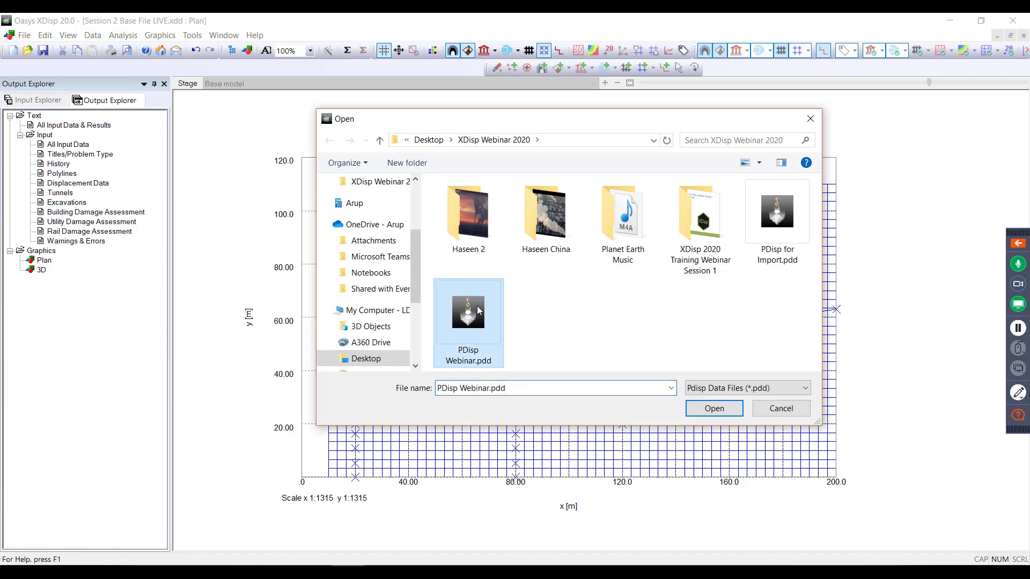
left_click(715, 411)
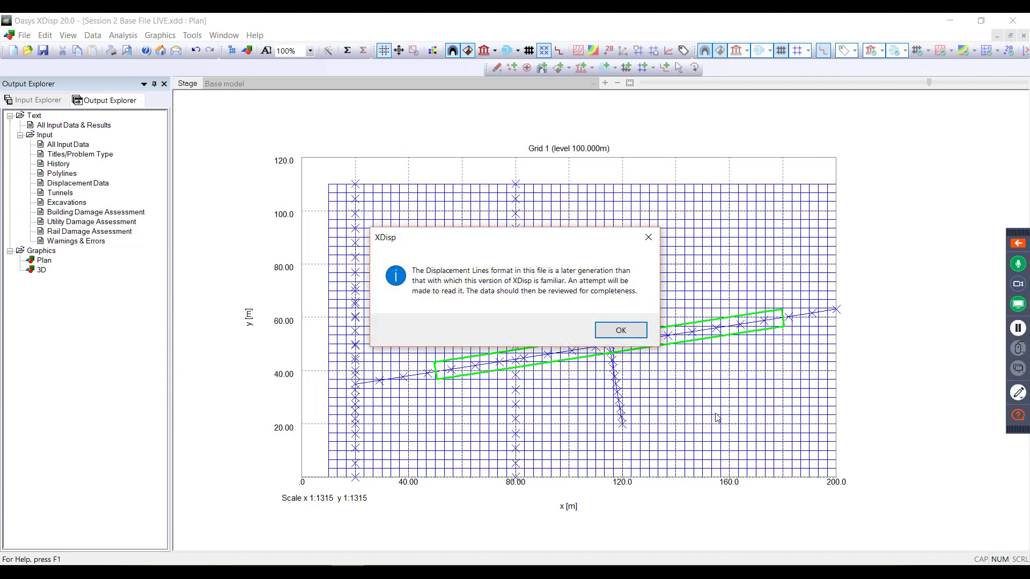
left_click(627, 331)
left_click(620, 330)
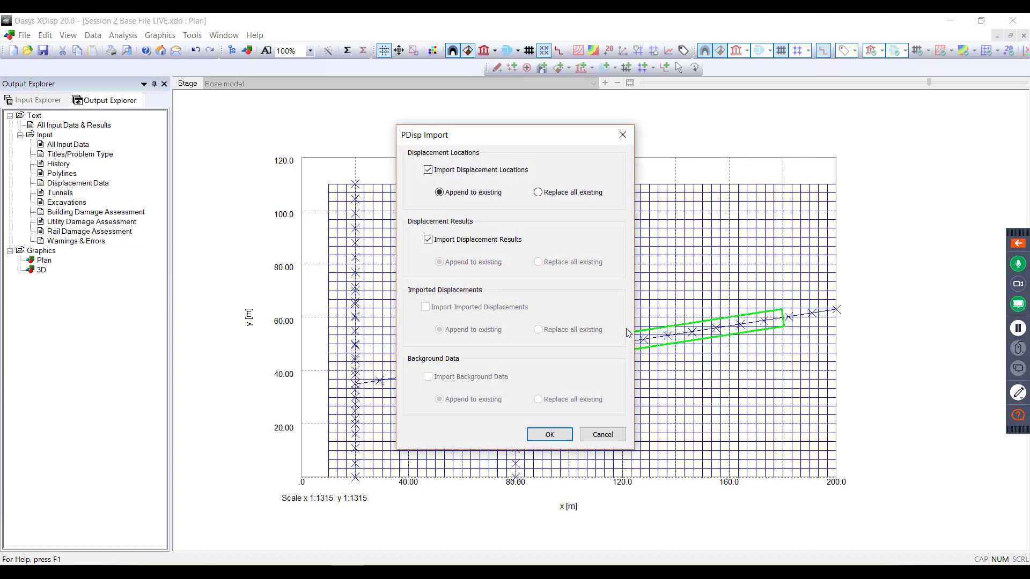
- Import only the displacement results from the PDisp file, excluding the displacement locations
left_click(428, 170)
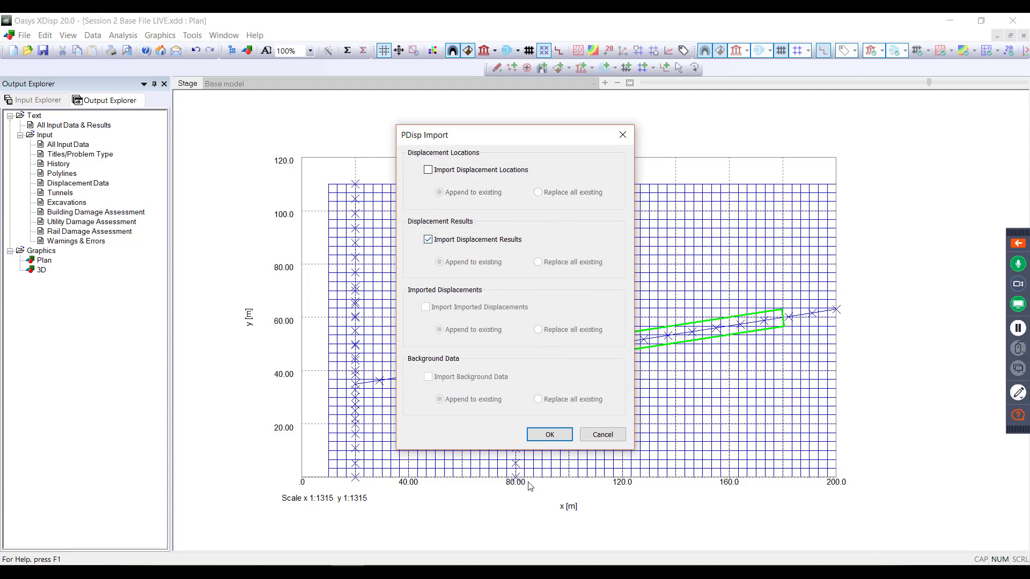
left_click(550, 434)
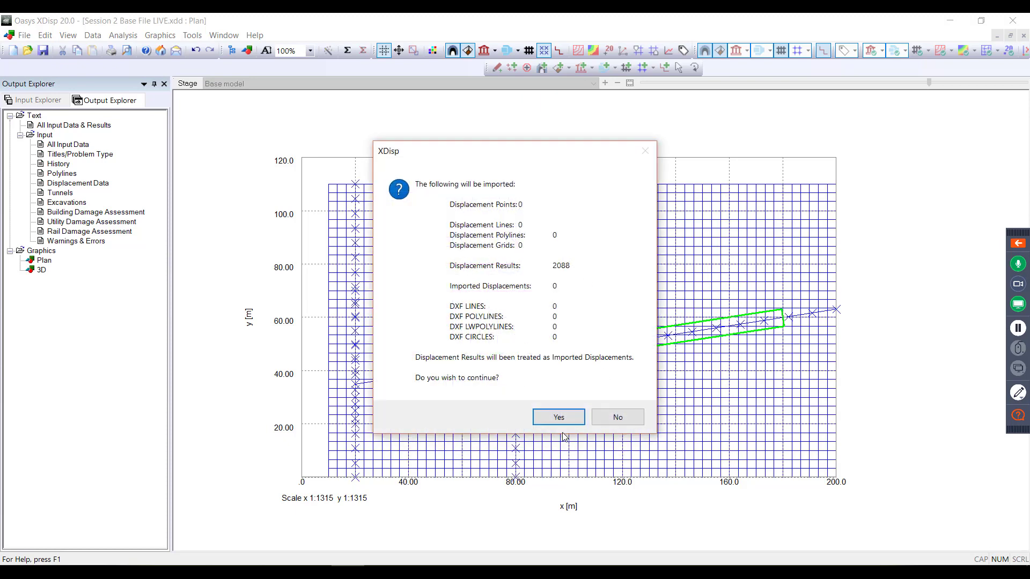
left_click(570, 422)
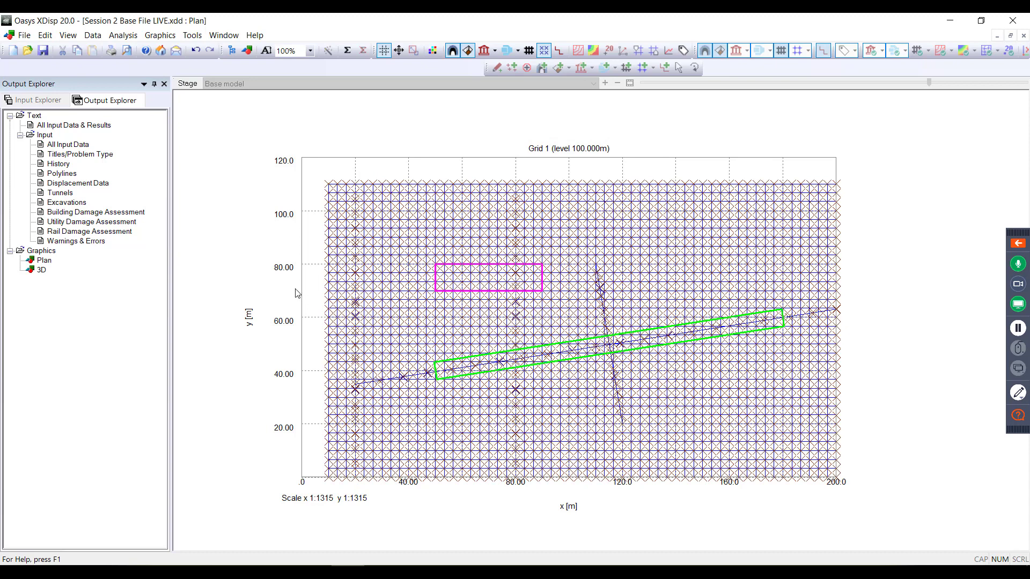
- Check the imported displacements in the input list and rerun the analysis with them included
left_click(45, 102)
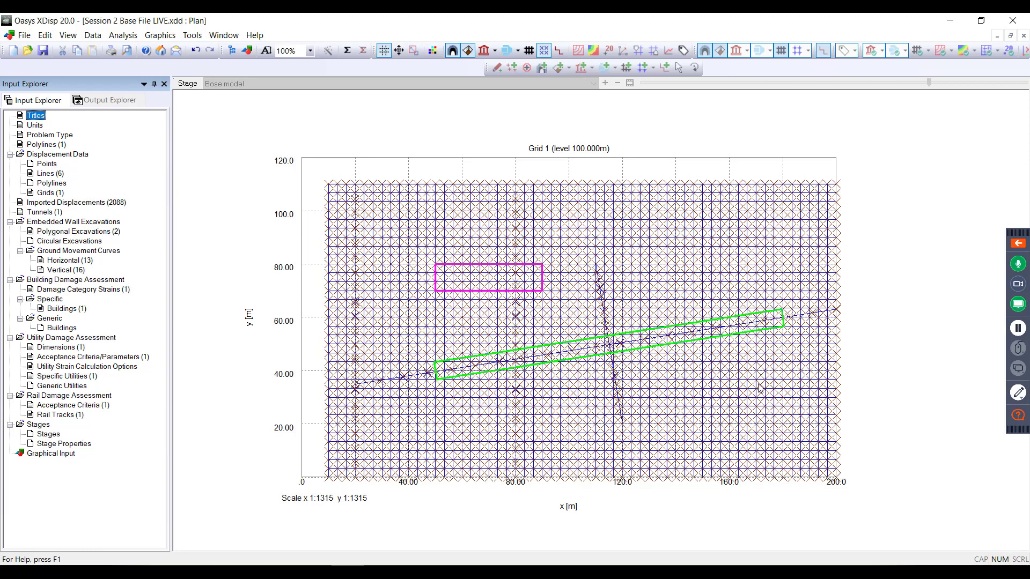
left_click(348, 52)
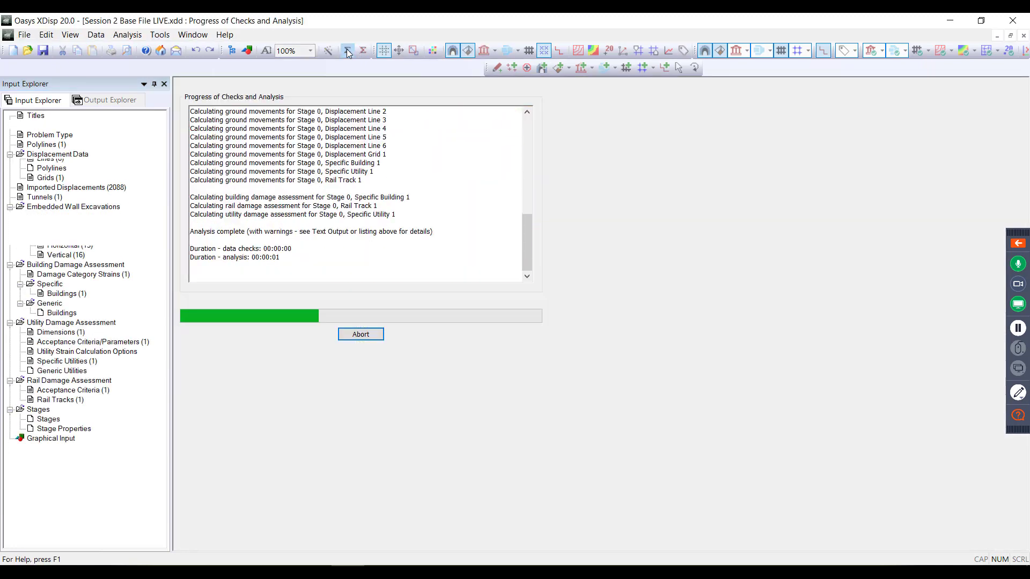
left_click(361, 334)
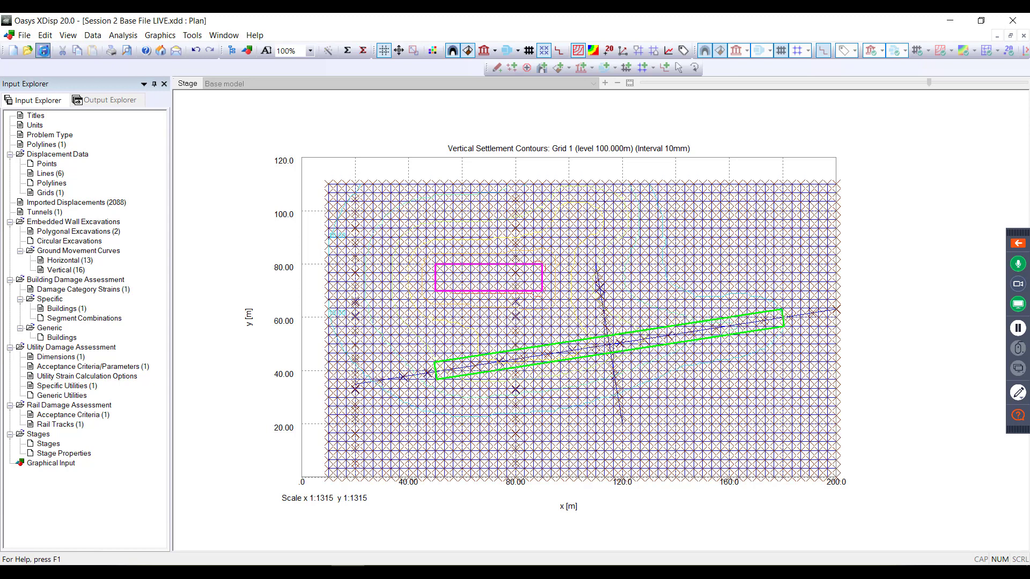
- Show the plan output with filled vertical settlement contours and open the specific building's damage interaction chart
left_click(104, 101)
left_click(44, 328)
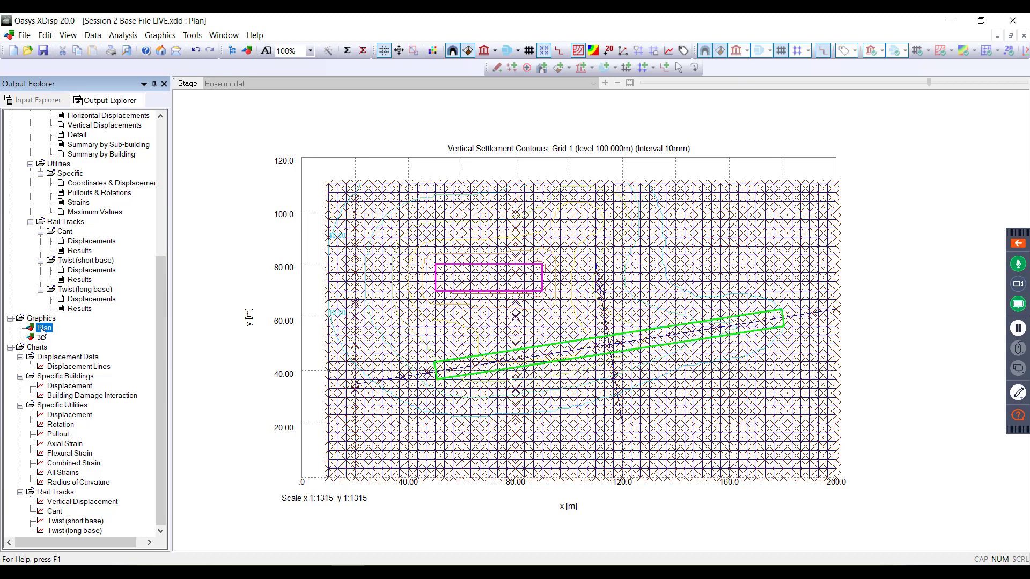
left_click(593, 50)
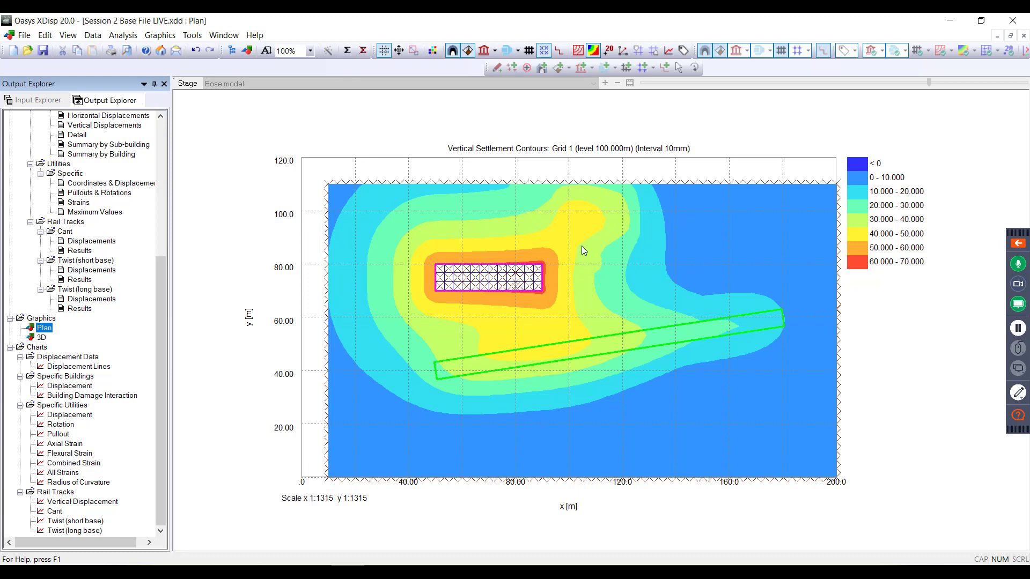
left_click(63, 396)
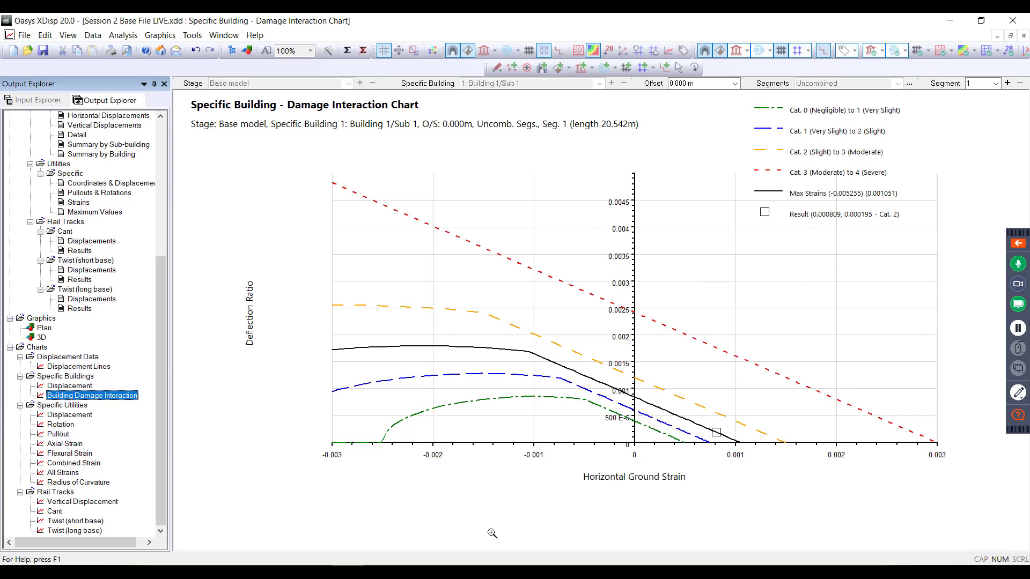
mouse_move(381, 572)
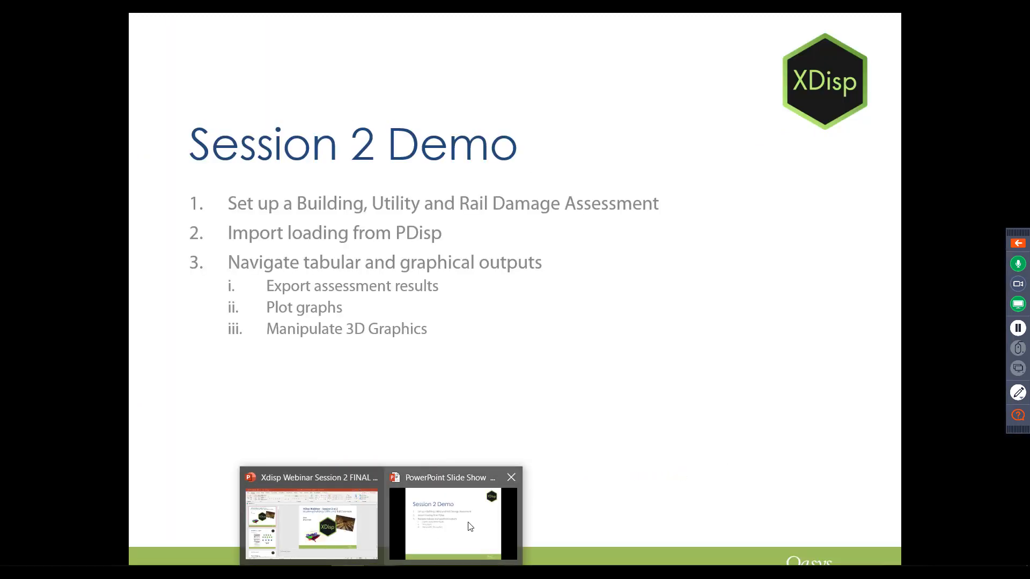
left_click(470, 527)
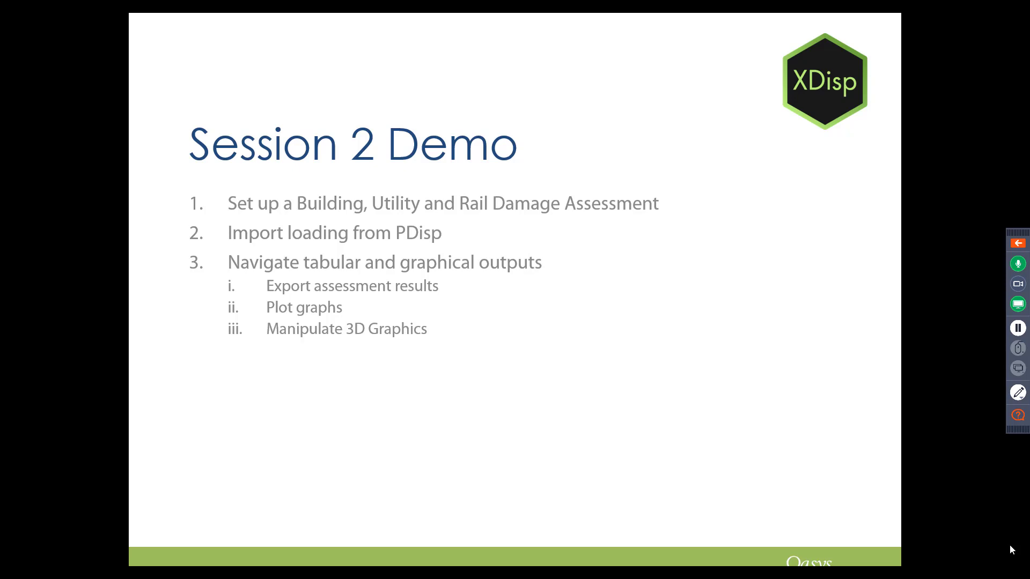
key("alt+Tab")
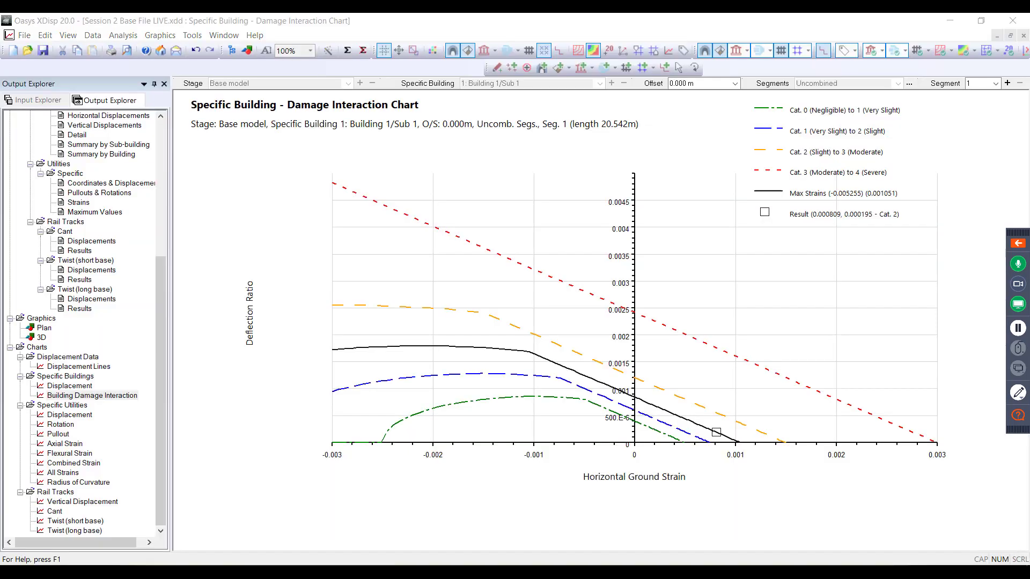
- Switch to the XDisp manual in Acrobat Reader and examine the sections on building and utility damage assessment methods
left_click(415, 571)
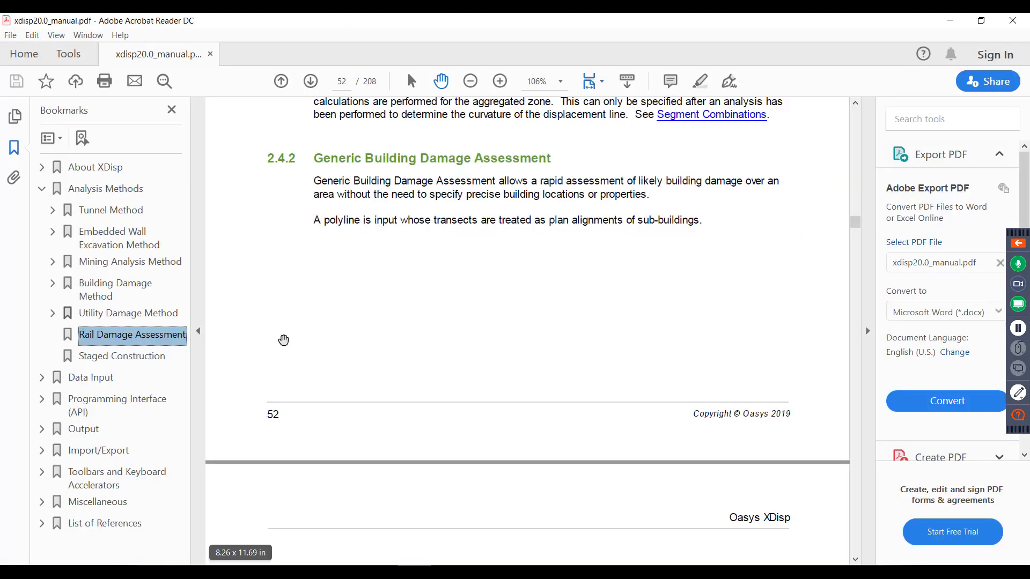
scroll(278, 335, "up", 20)
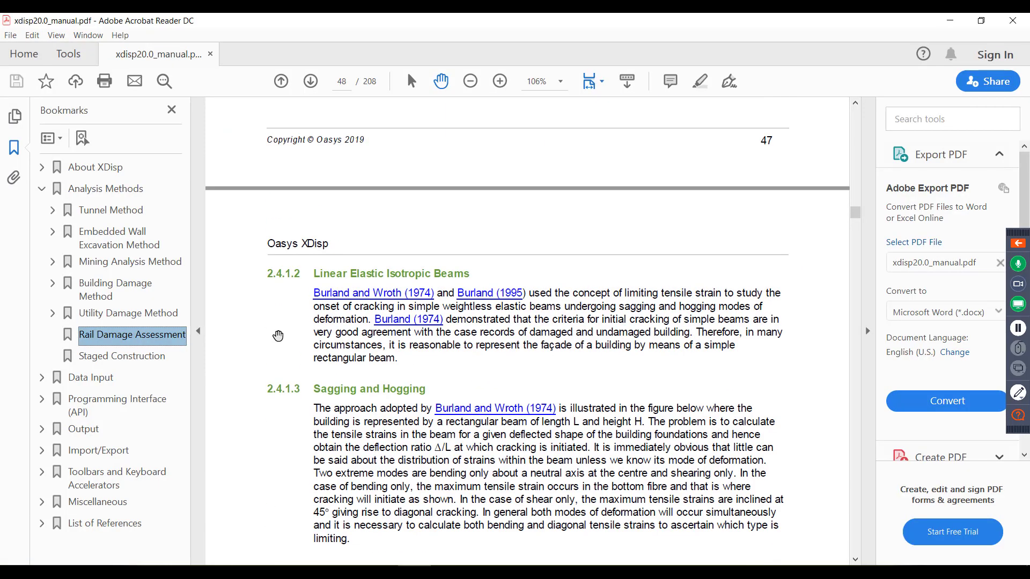
scroll(277, 336, "down", 20)
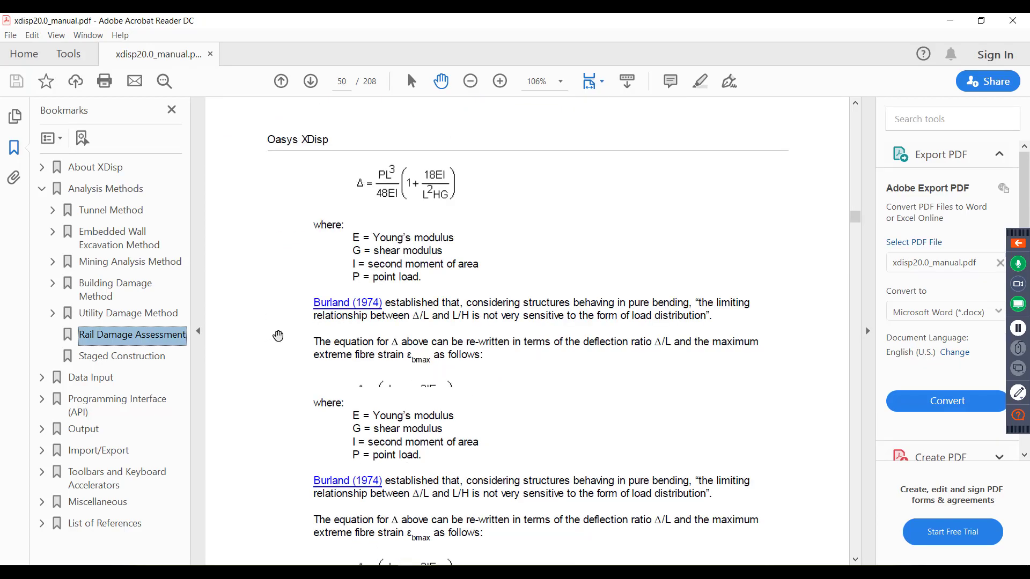
scroll(277, 335, "down", 20)
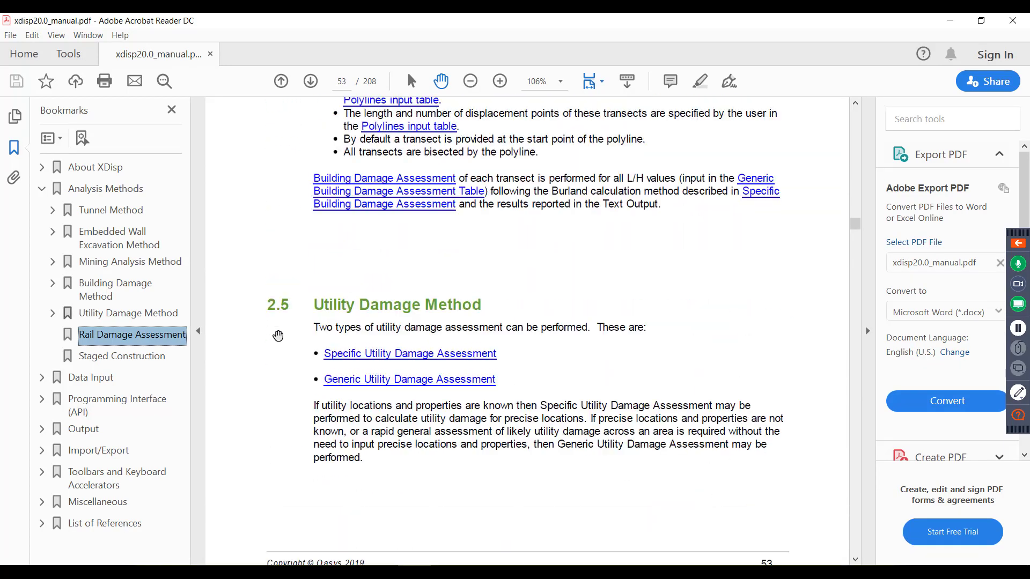
scroll(278, 335, "down", 6)
scroll(278, 336, "down", 20)
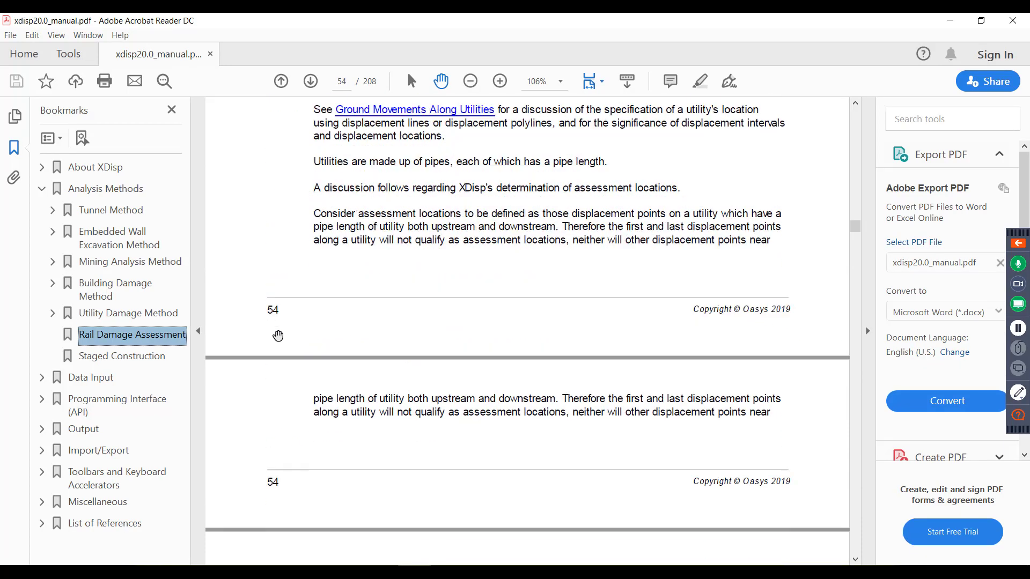
scroll(278, 336, "down", 20)
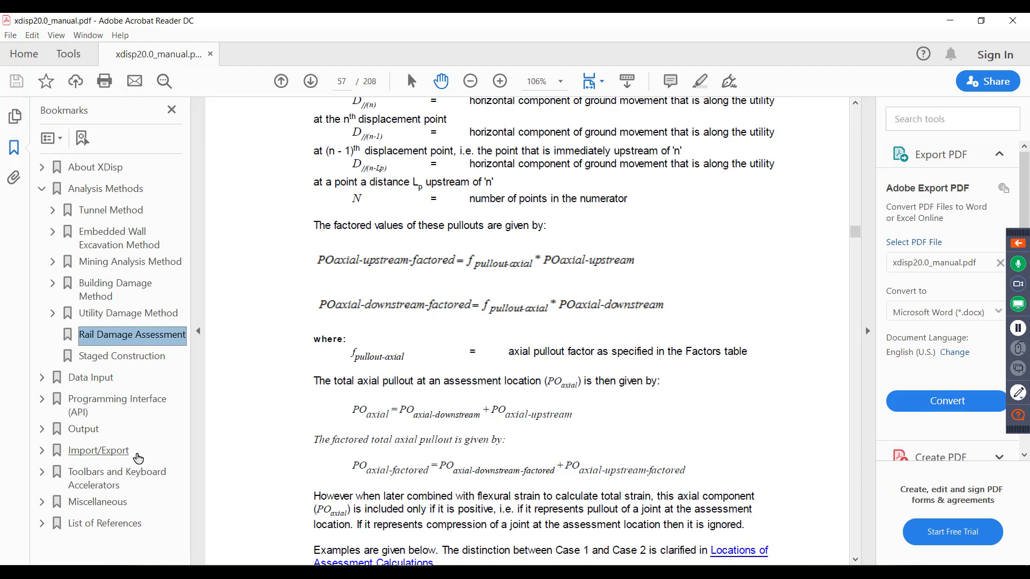
scroll(460, 484, "down", 20)
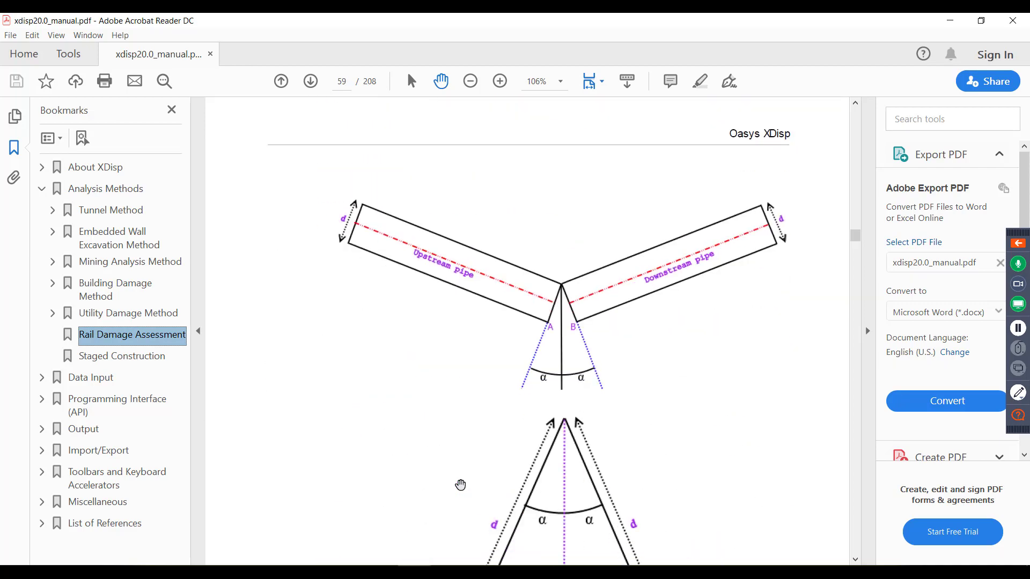
scroll(460, 484, "down", 20)
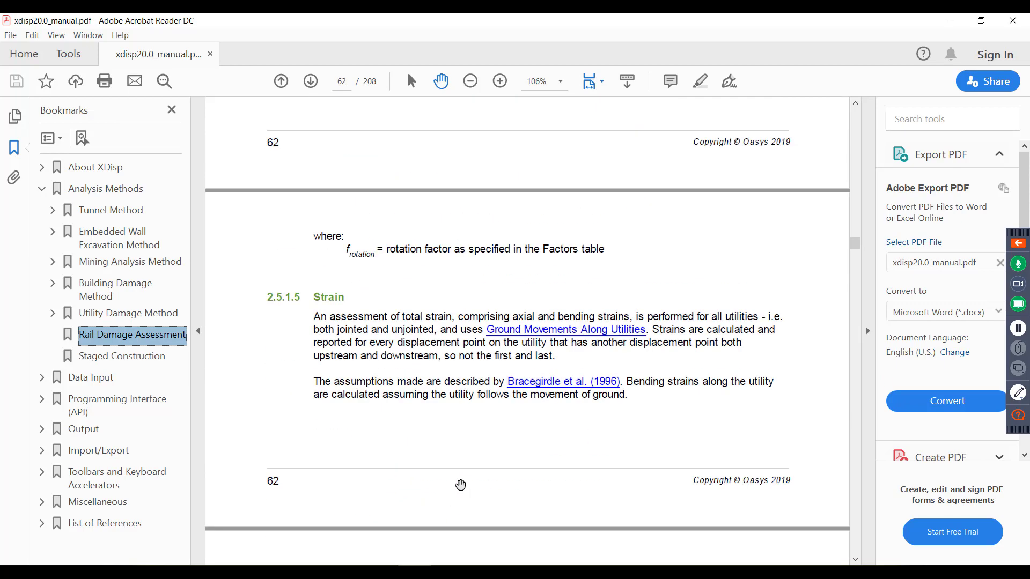
scroll(461, 484, "down", 20)
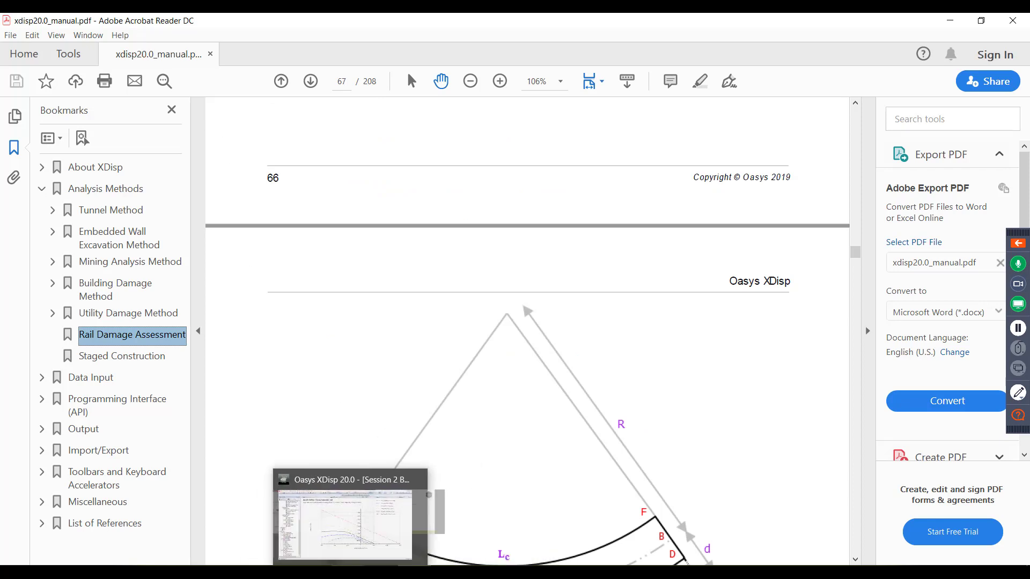
- Switch back to XDisp and view the available help and support options
left_click(344, 564)
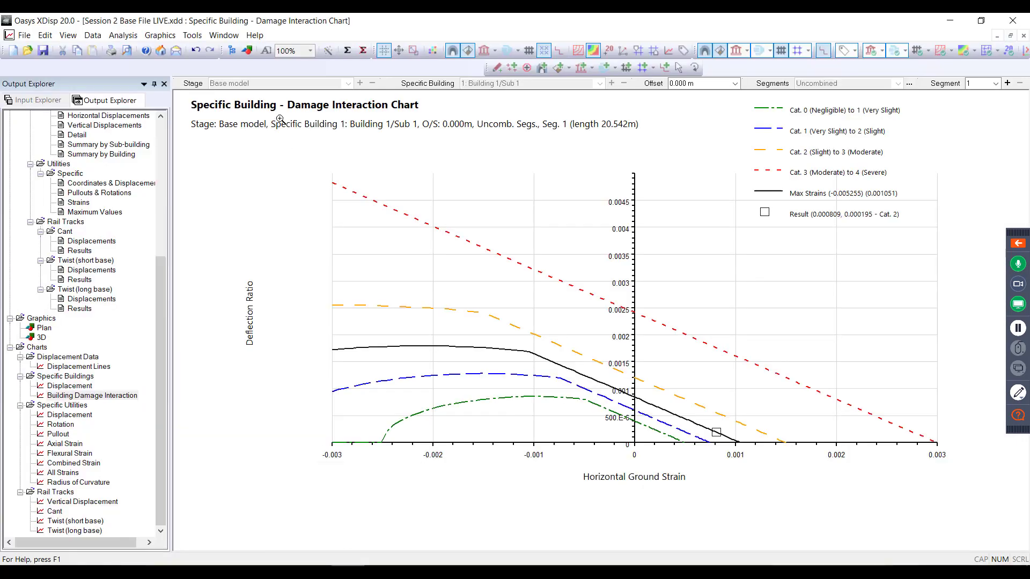
left_click(256, 35)
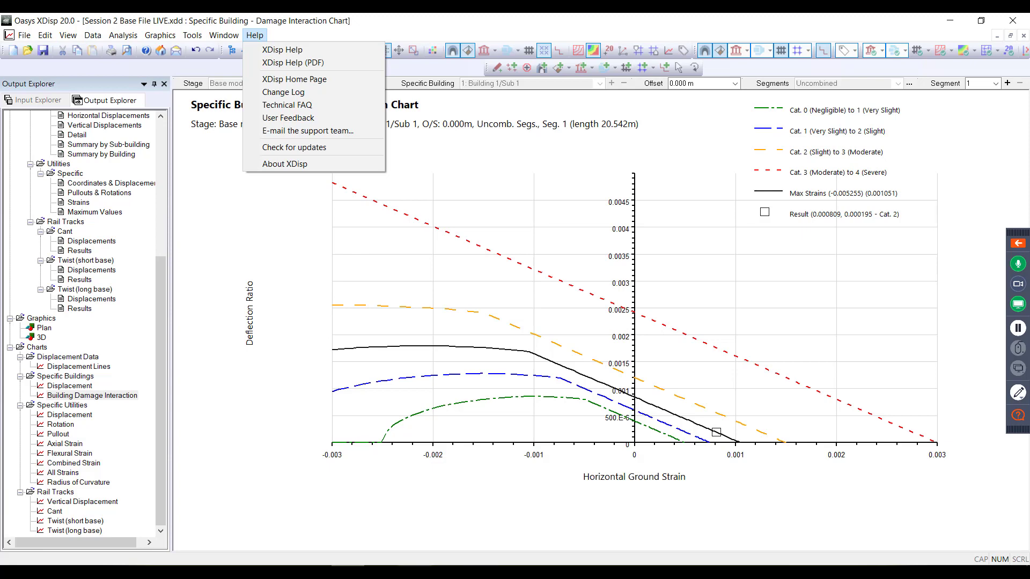
- Switch to the PowerPoint slide show and advance to the "Using XDisp from home" slide
left_click(380, 565)
left_click(445, 543)
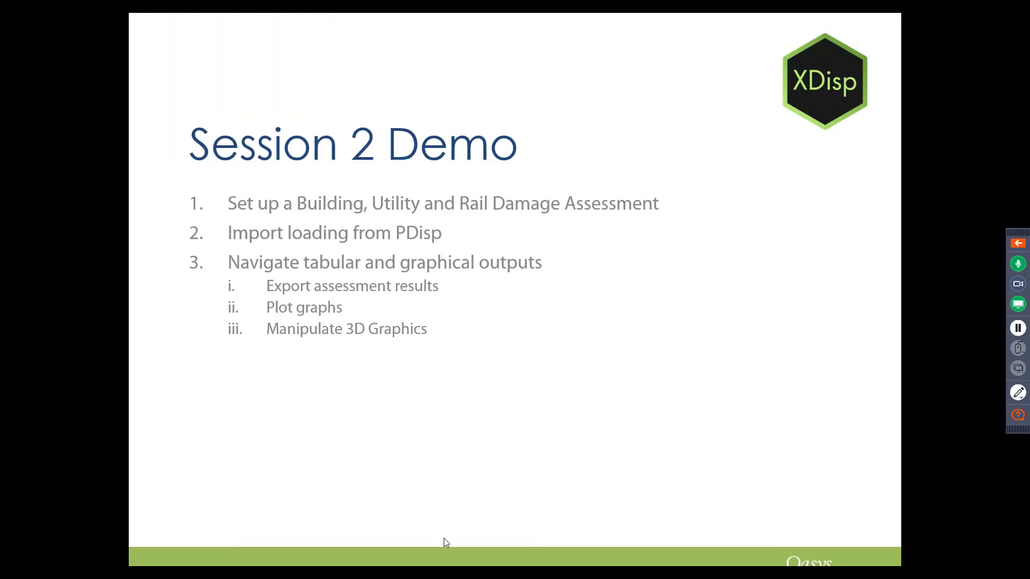
left_click(443, 538)
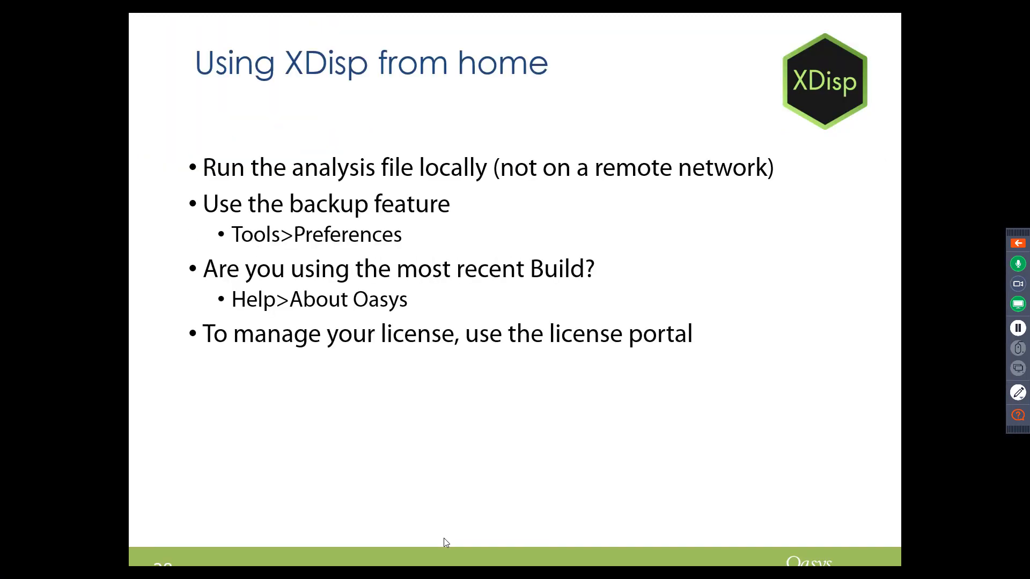